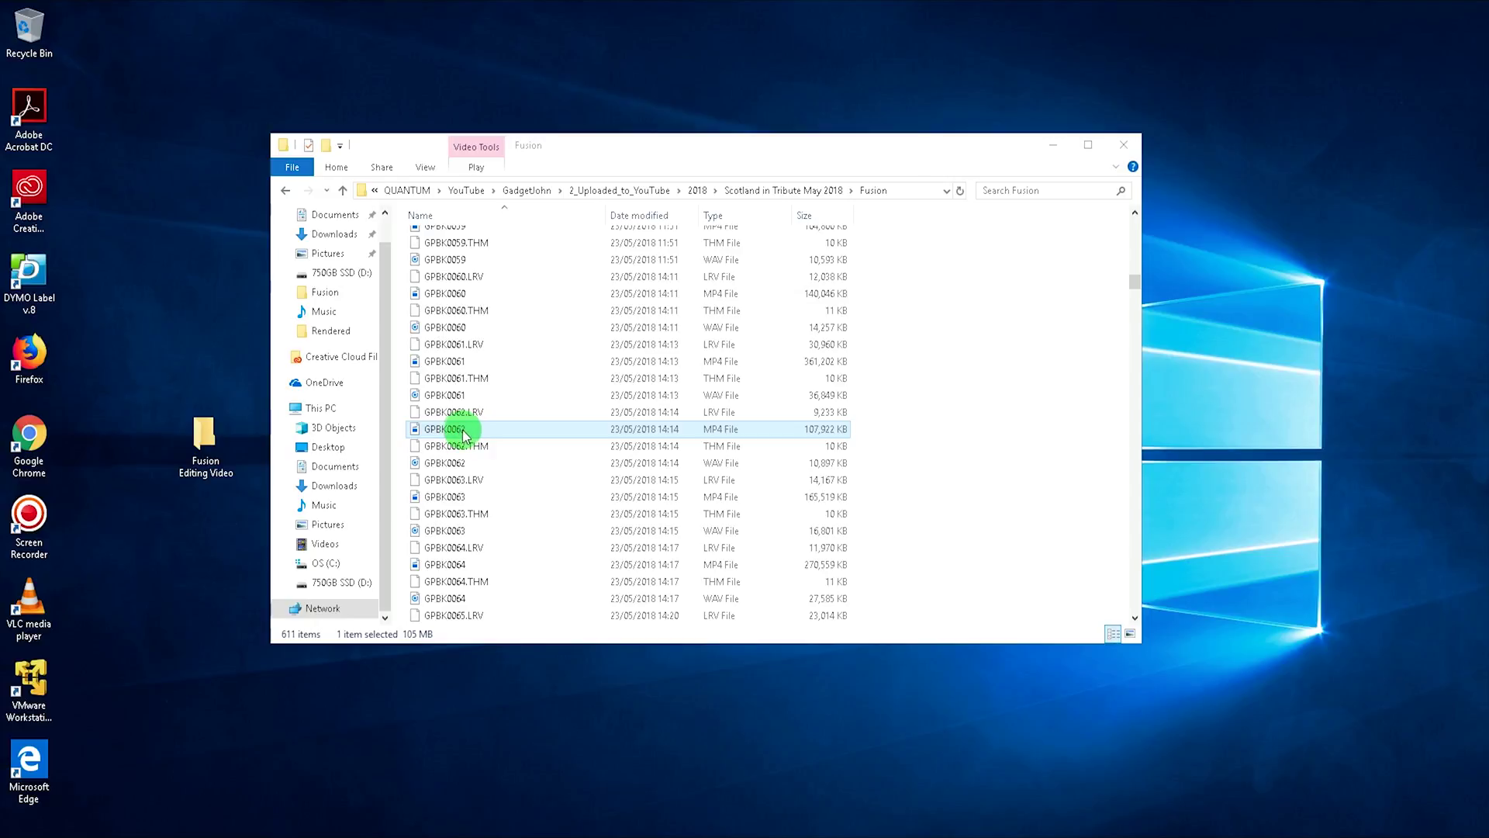
# Step: Preview the GPBK0062 MP4 video, pause it and close the player
pyautogui.click(463, 436)
pyautogui.doubleClick(461, 431)
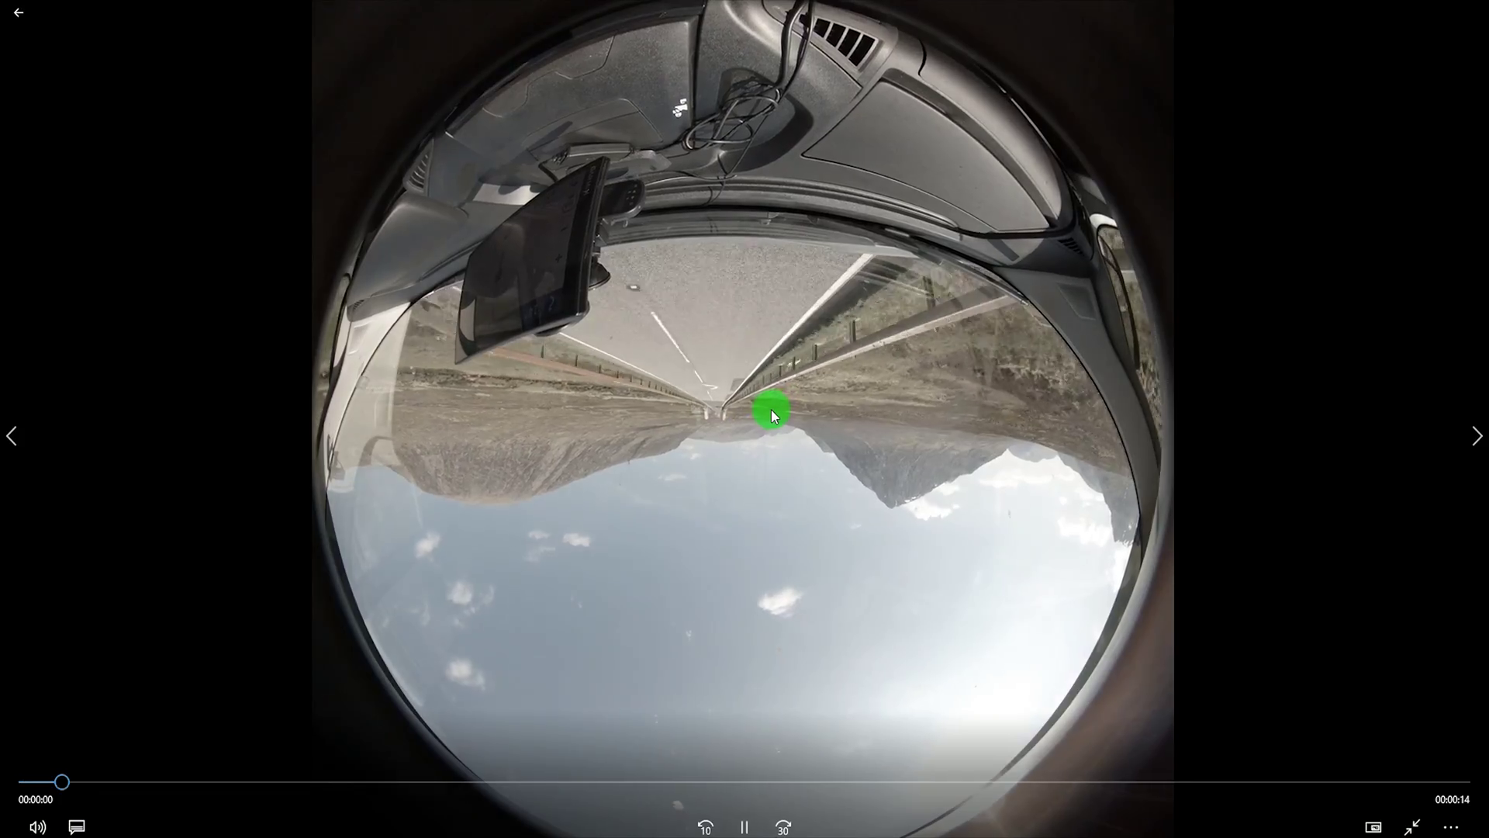
pyautogui.click(744, 827)
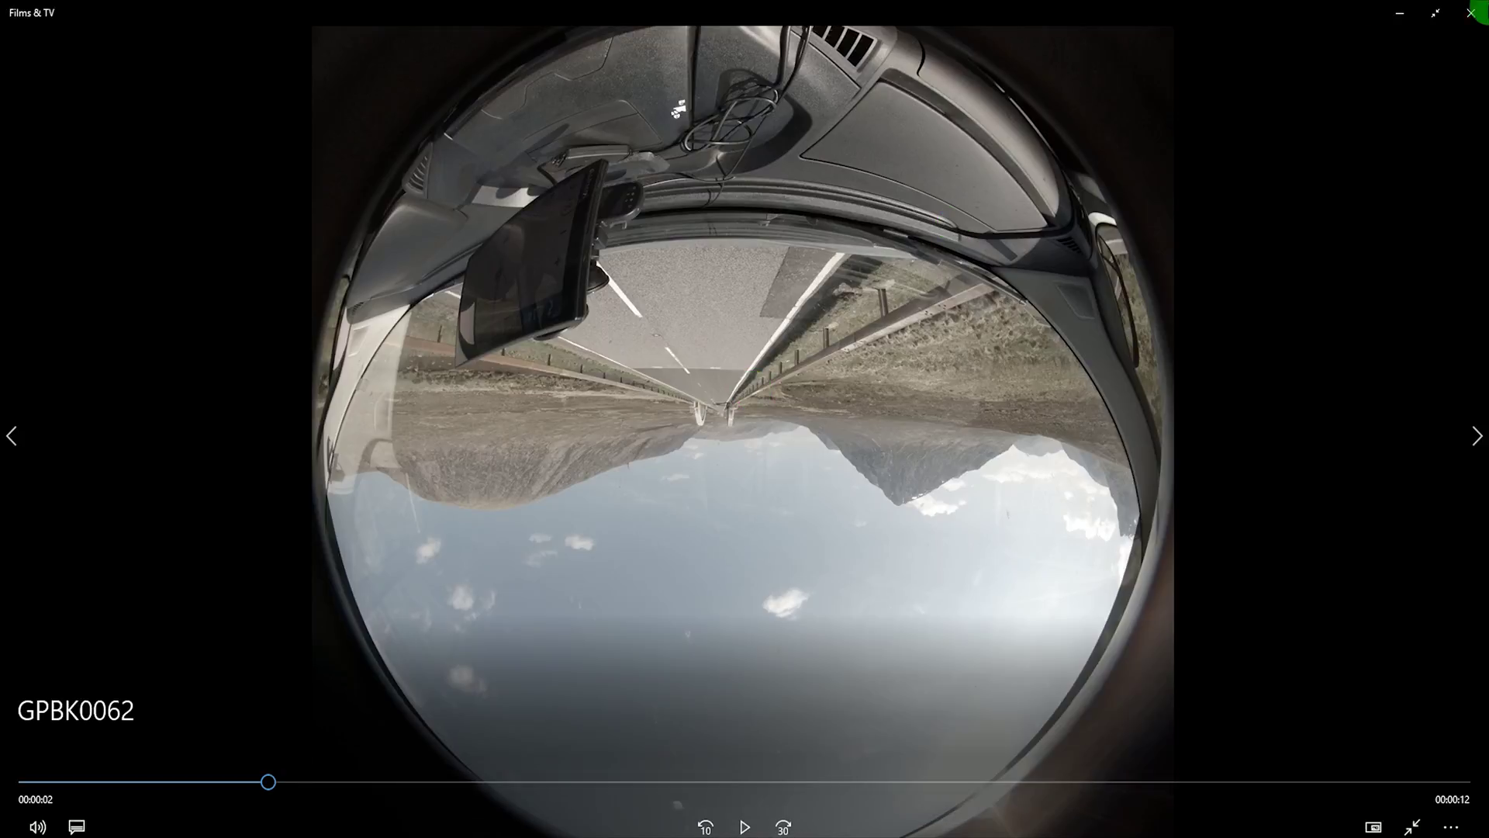
pyautogui.click(1474, 17)
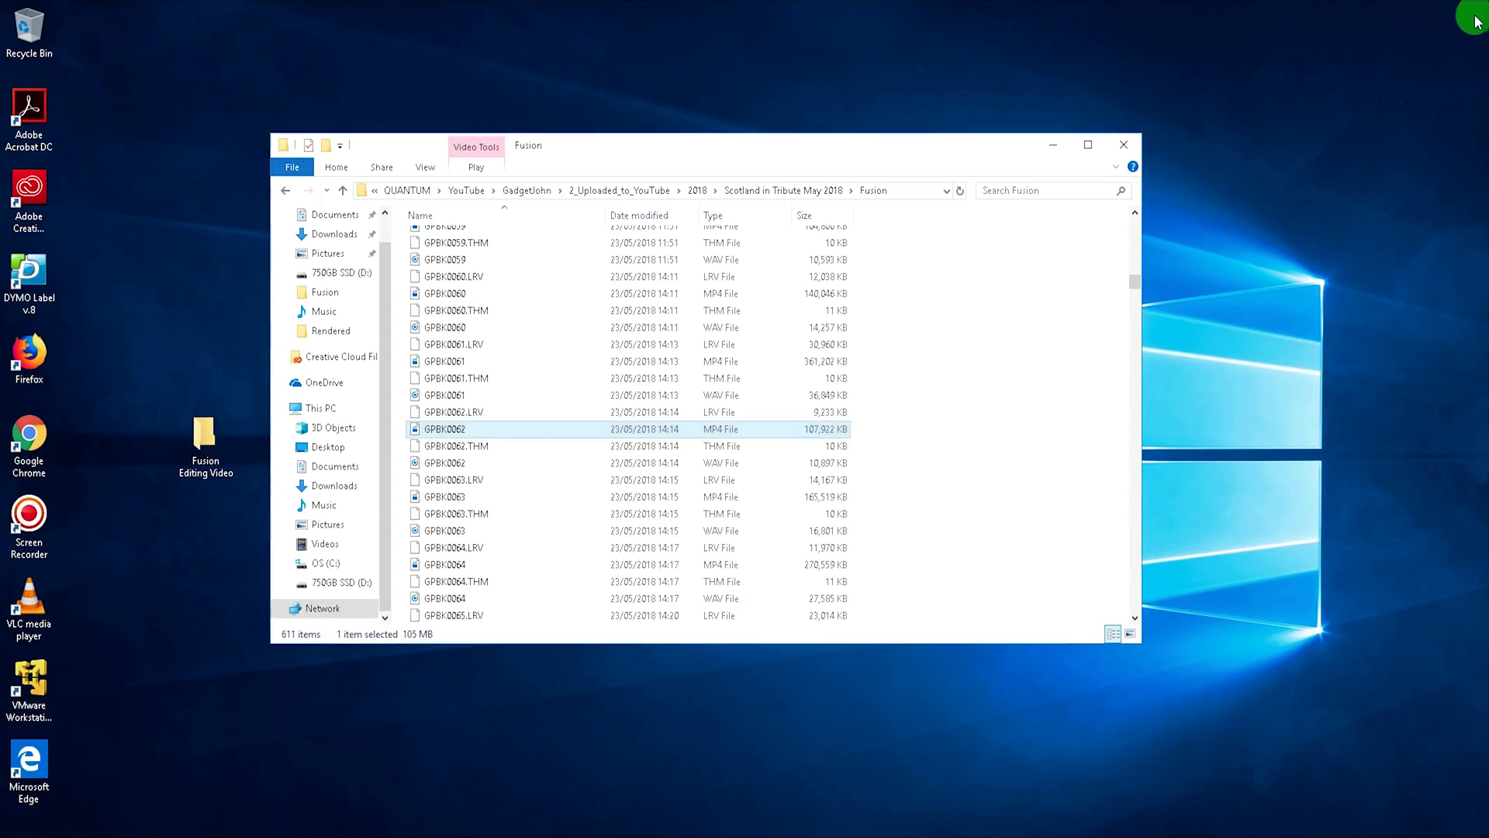
# Step: Copy the four GPBK0062 files (LRV, MP4, THM and WAV) into the Fusion Editing Video folder on the desktop
pyautogui.click(447, 415)
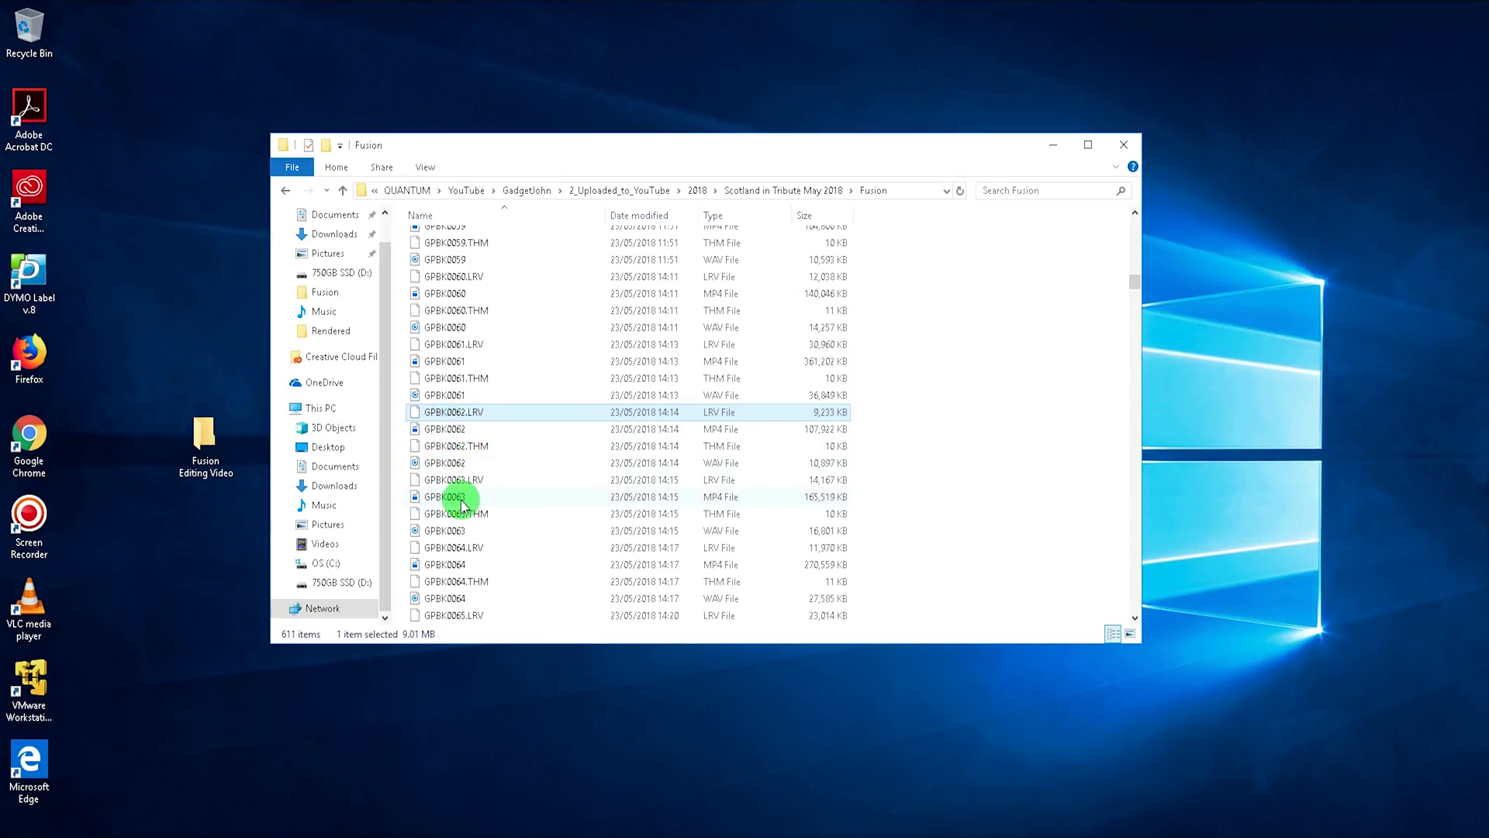
pyautogui.keyDown('shift'); pyautogui.click(454, 465); pyautogui.keyUp('shift')
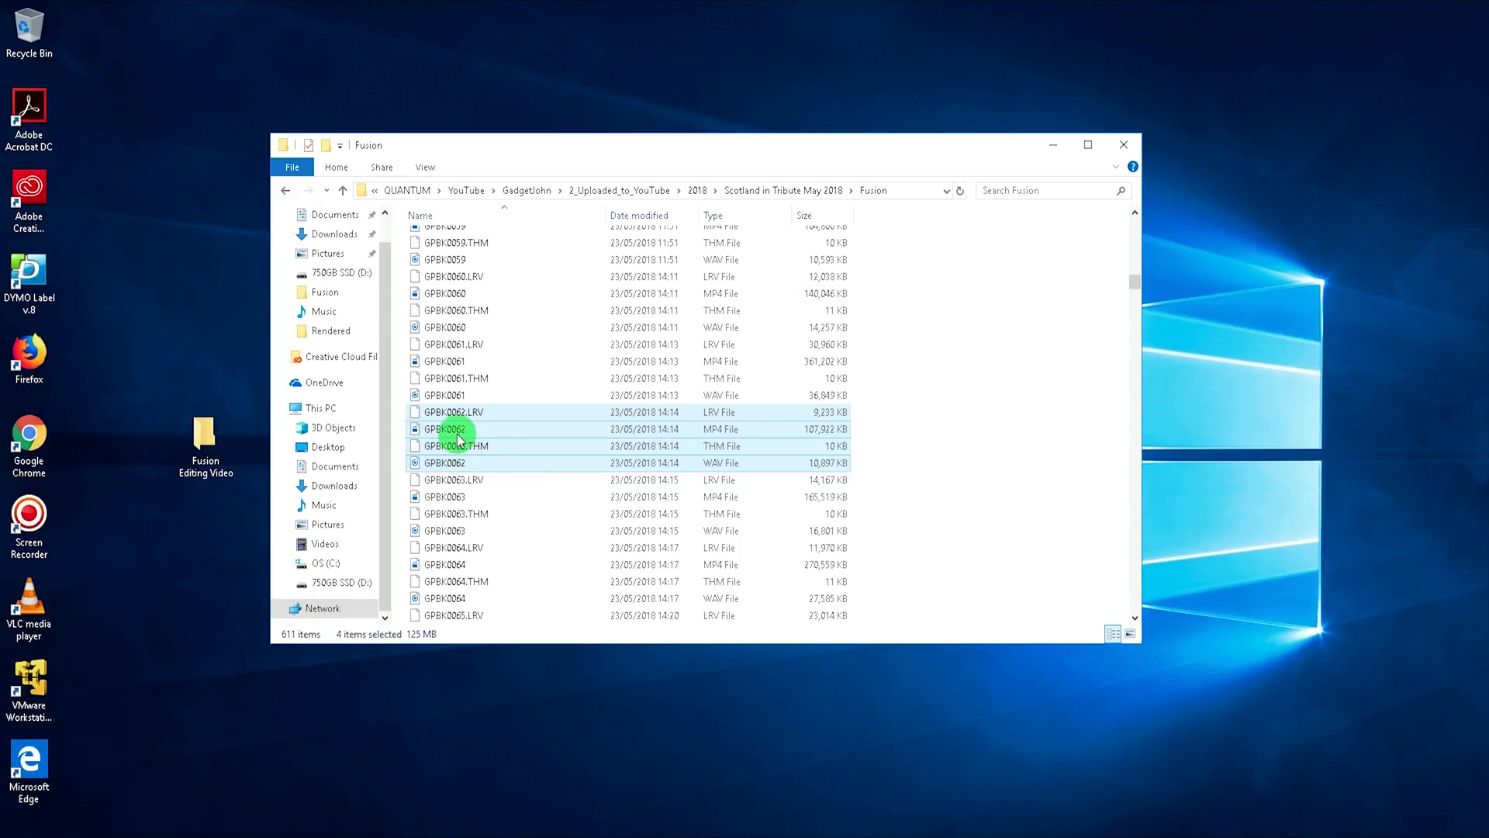
pyautogui.moveTo(458, 436); pyautogui.dragTo(220, 459)
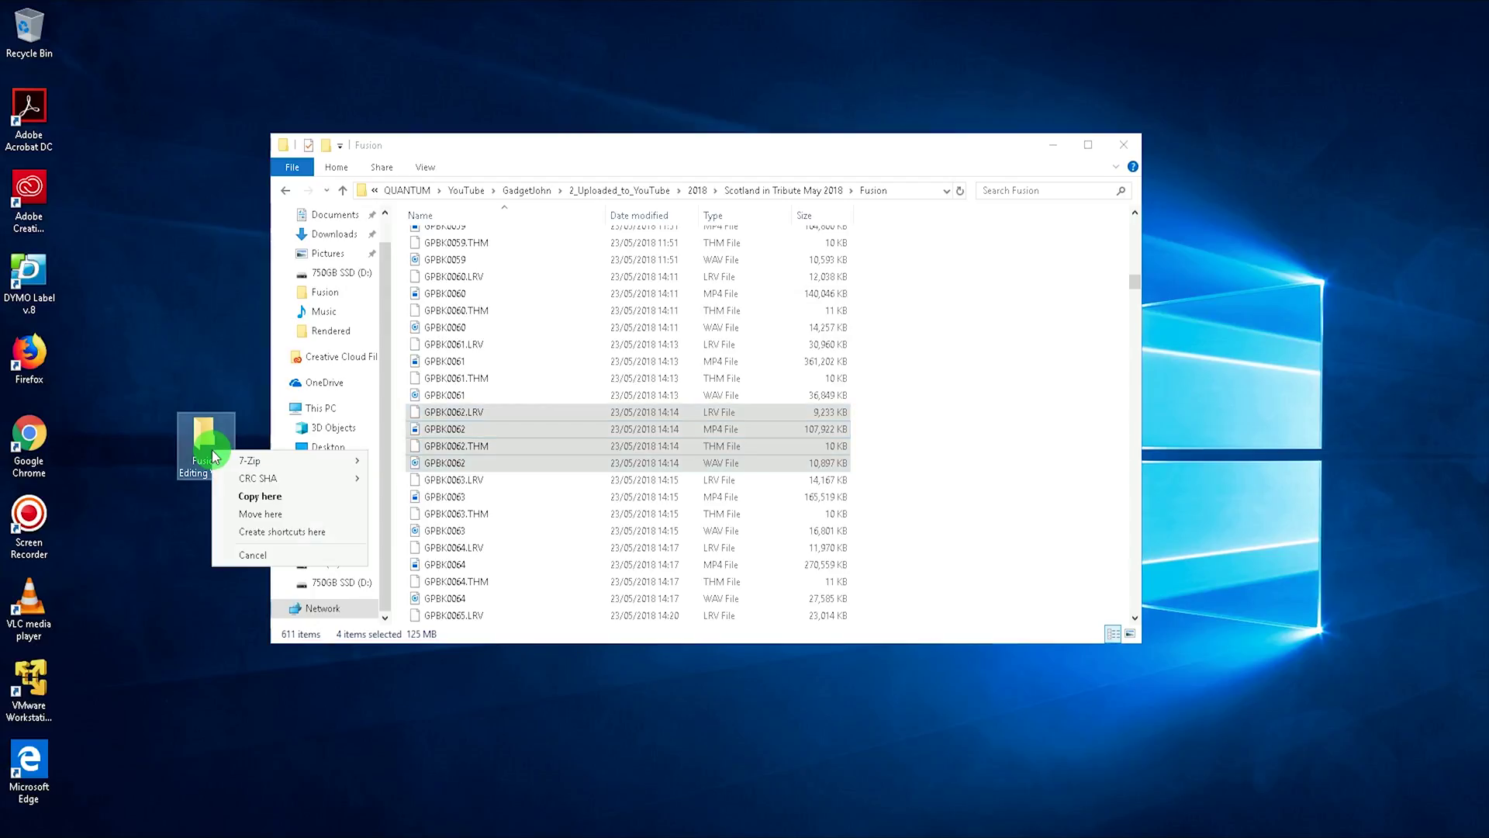
pyautogui.click(240, 498)
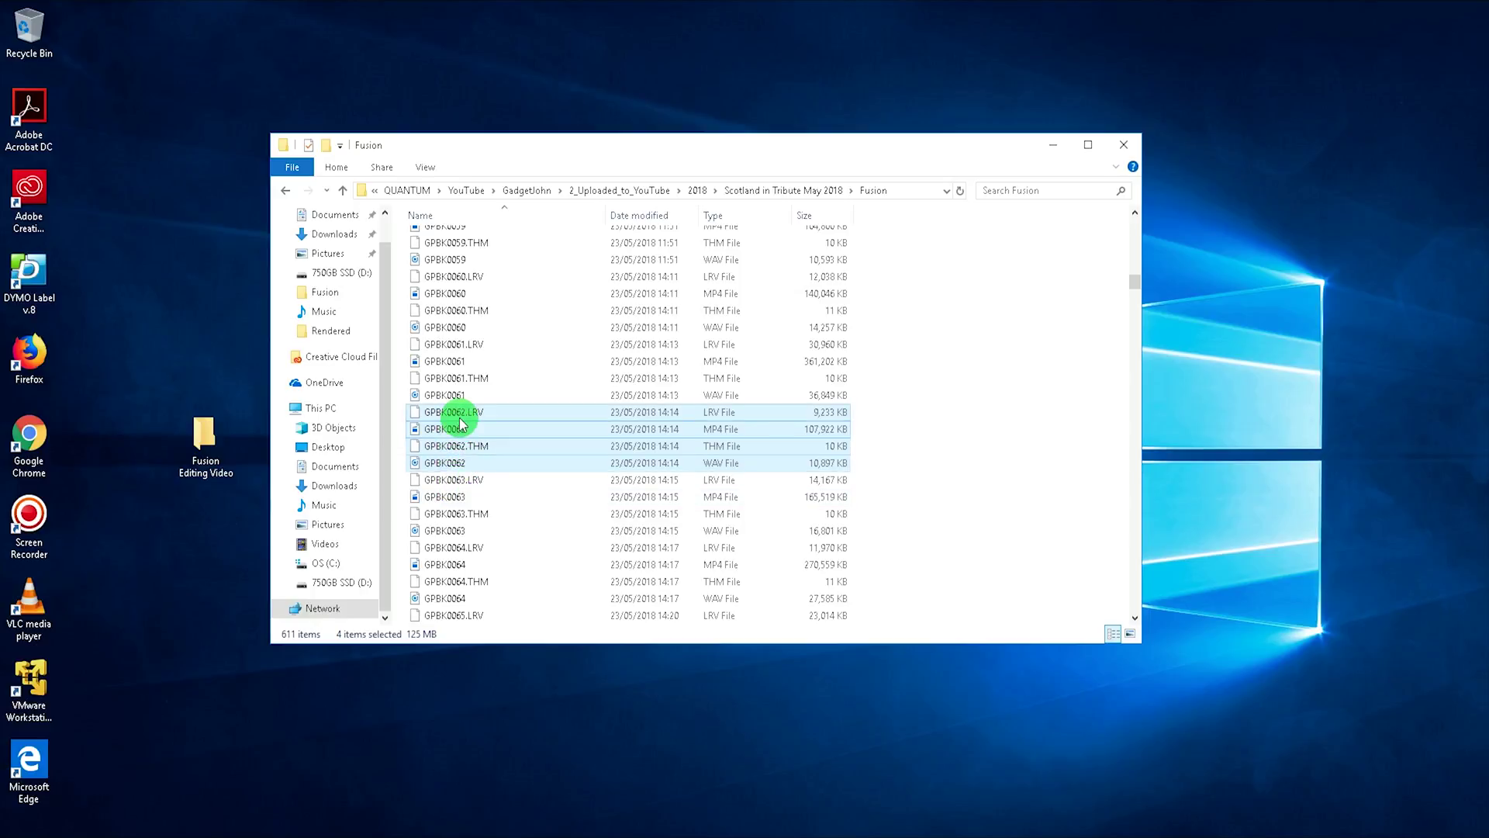
# Step: Copy the three GPFR0062 files (LRV, MP4 and THM) into the desktop's Fusion Editing Video folder
pyautogui.scroll(-11, 469, 512)
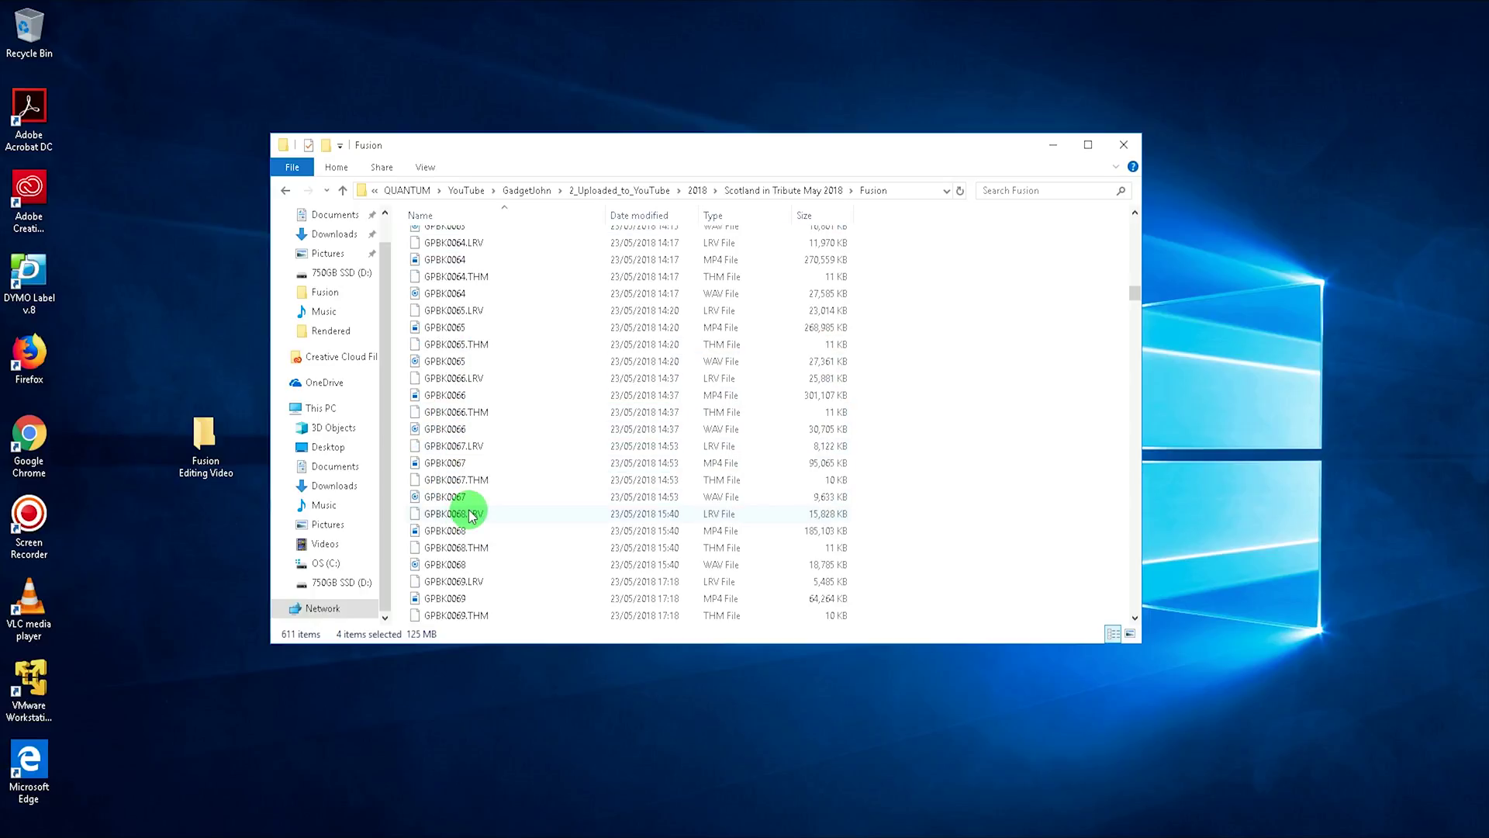
pyautogui.scroll(-20, 469, 516)
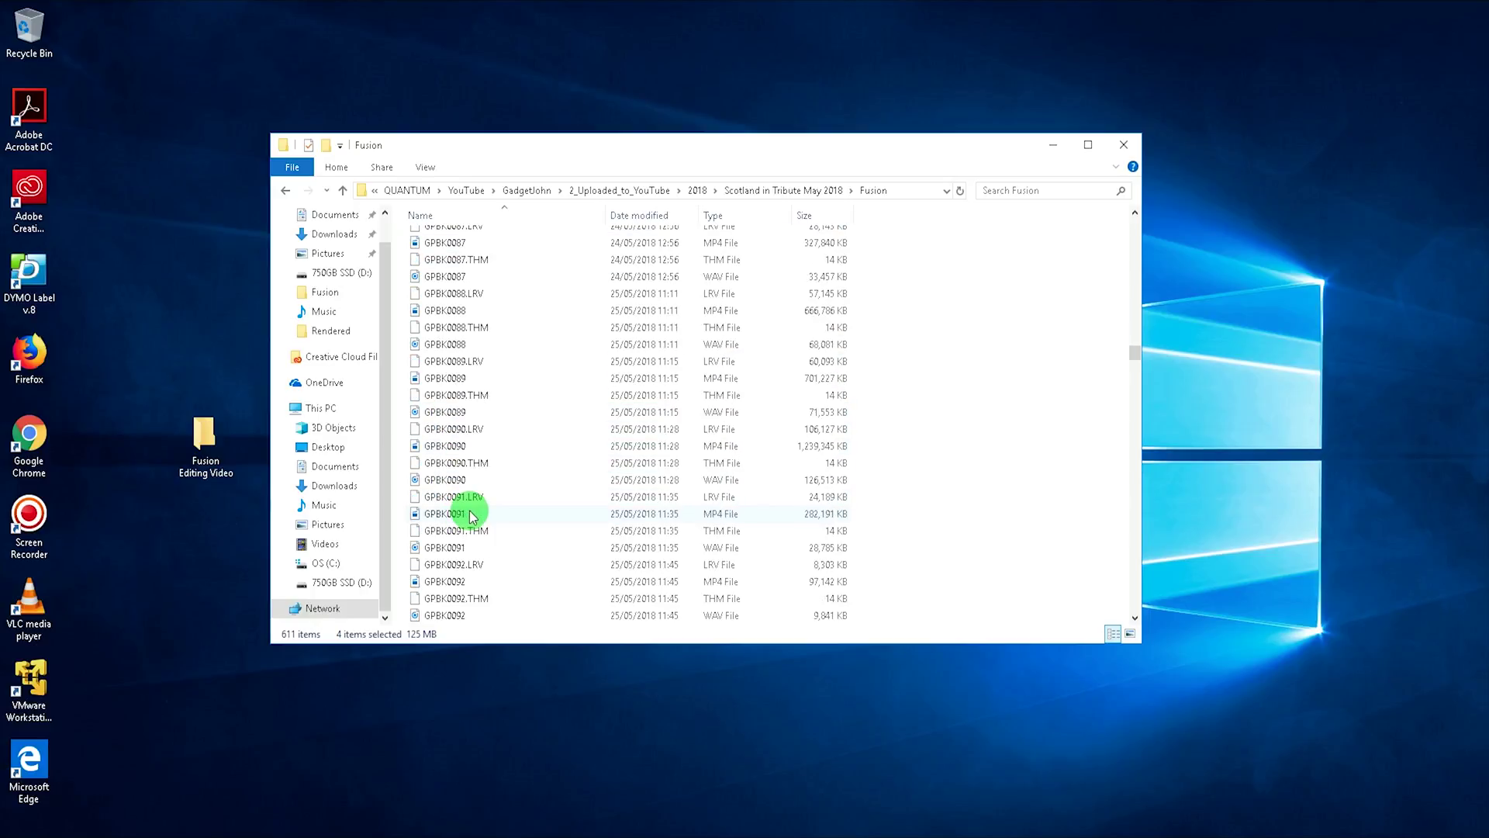
pyautogui.scroll(-20, 469, 516)
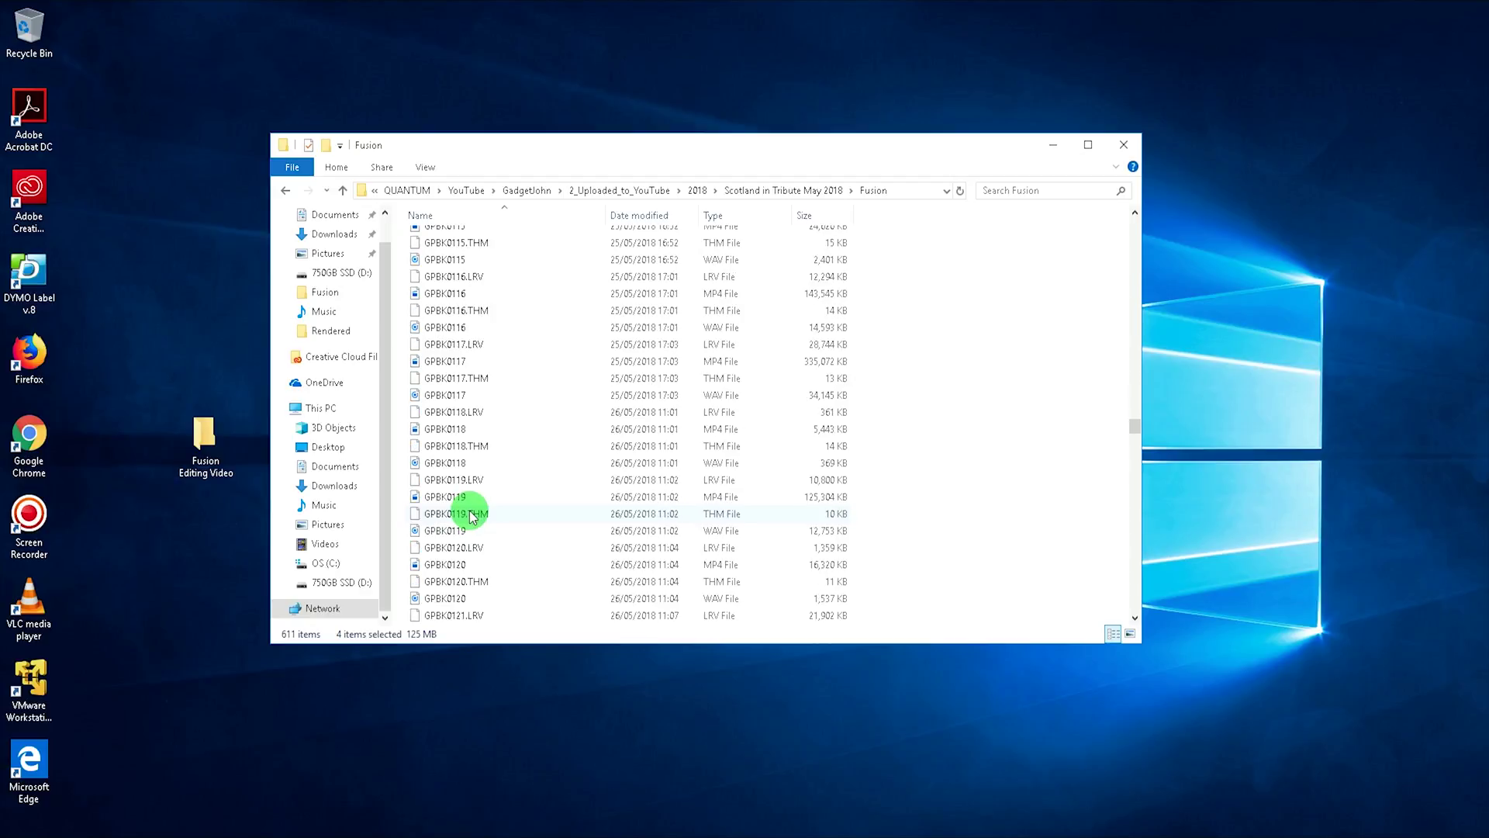
pyautogui.scroll(-20, 472, 516)
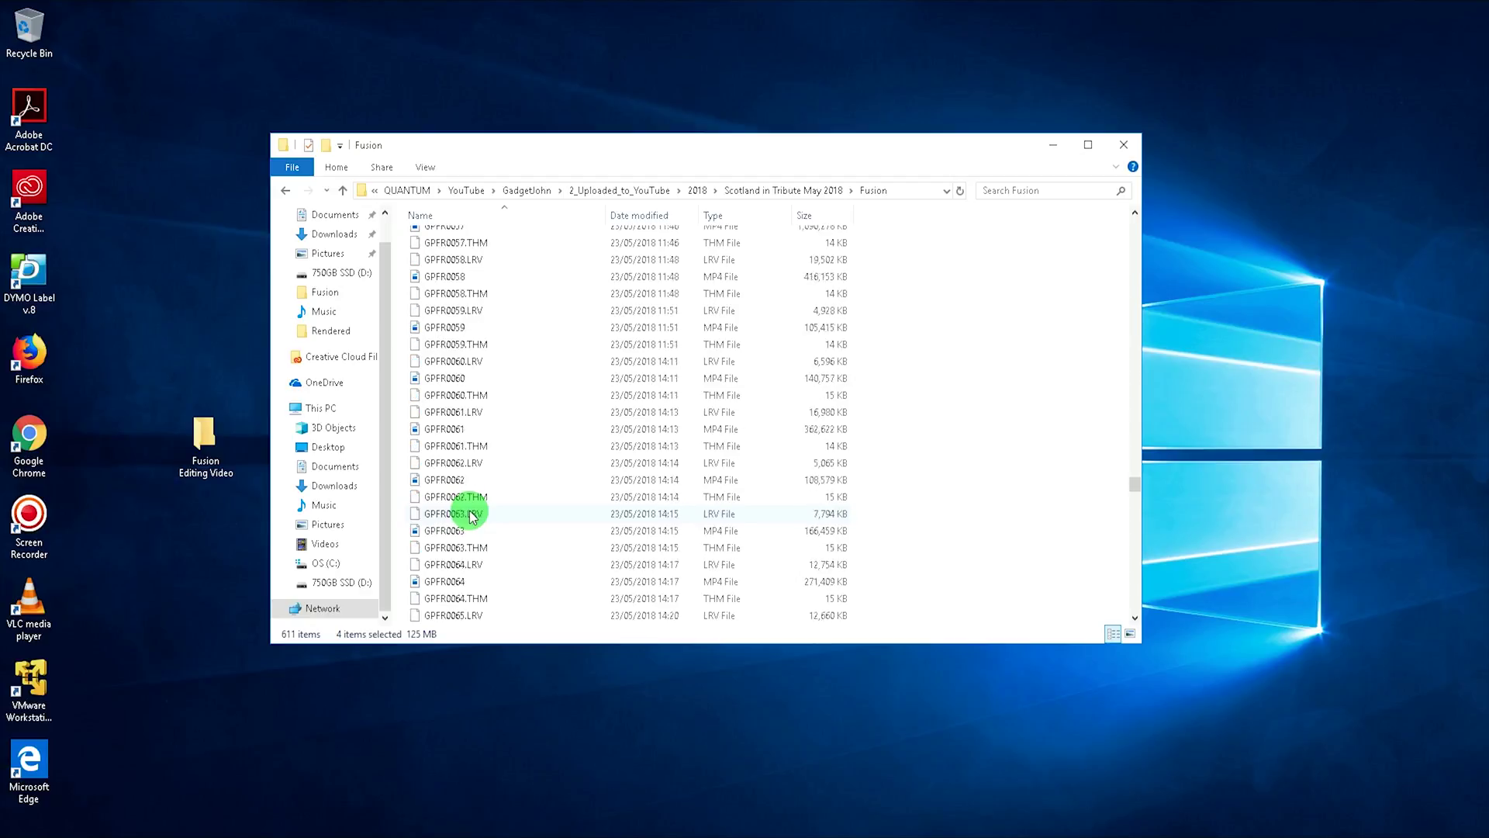
pyautogui.scroll(-2, 473, 516)
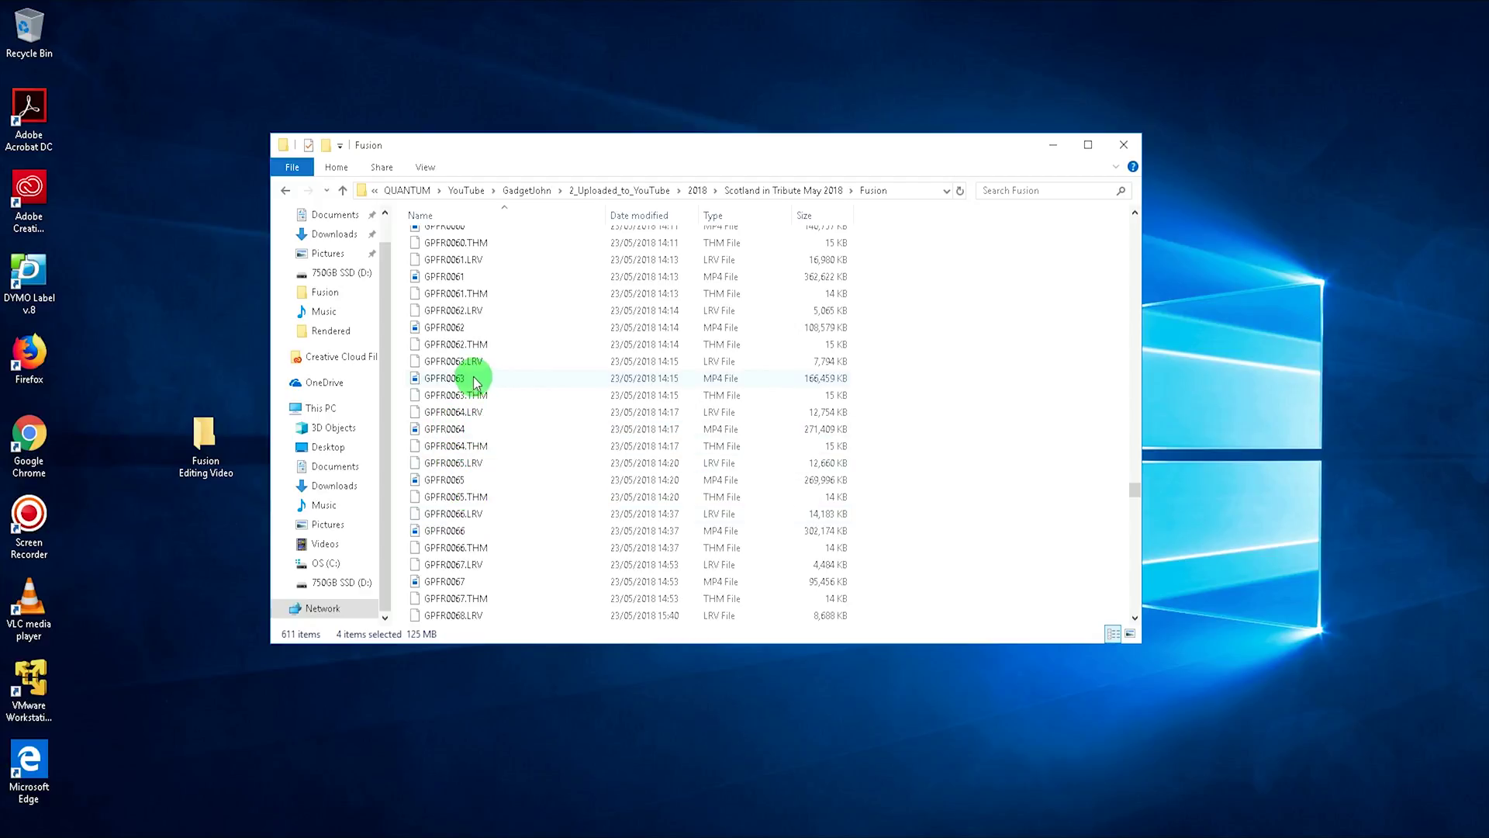
pyautogui.click(464, 343)
pyautogui.keyDown('ctrl'); pyautogui.click(459, 332); pyautogui.keyUp('ctrl')
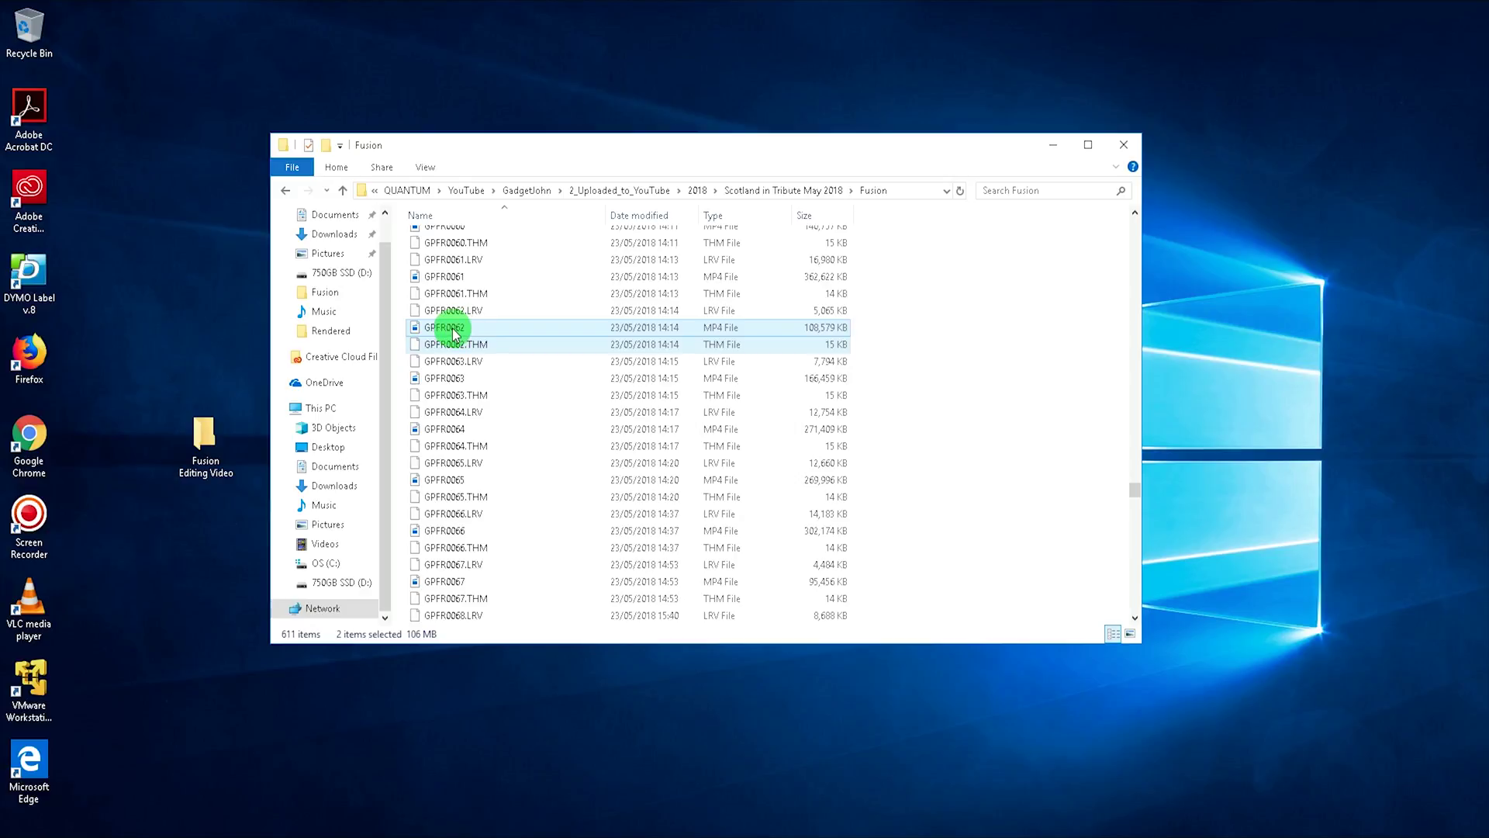
pyautogui.keyDown('ctrl'); pyautogui.click(453, 311); pyautogui.keyUp('ctrl')
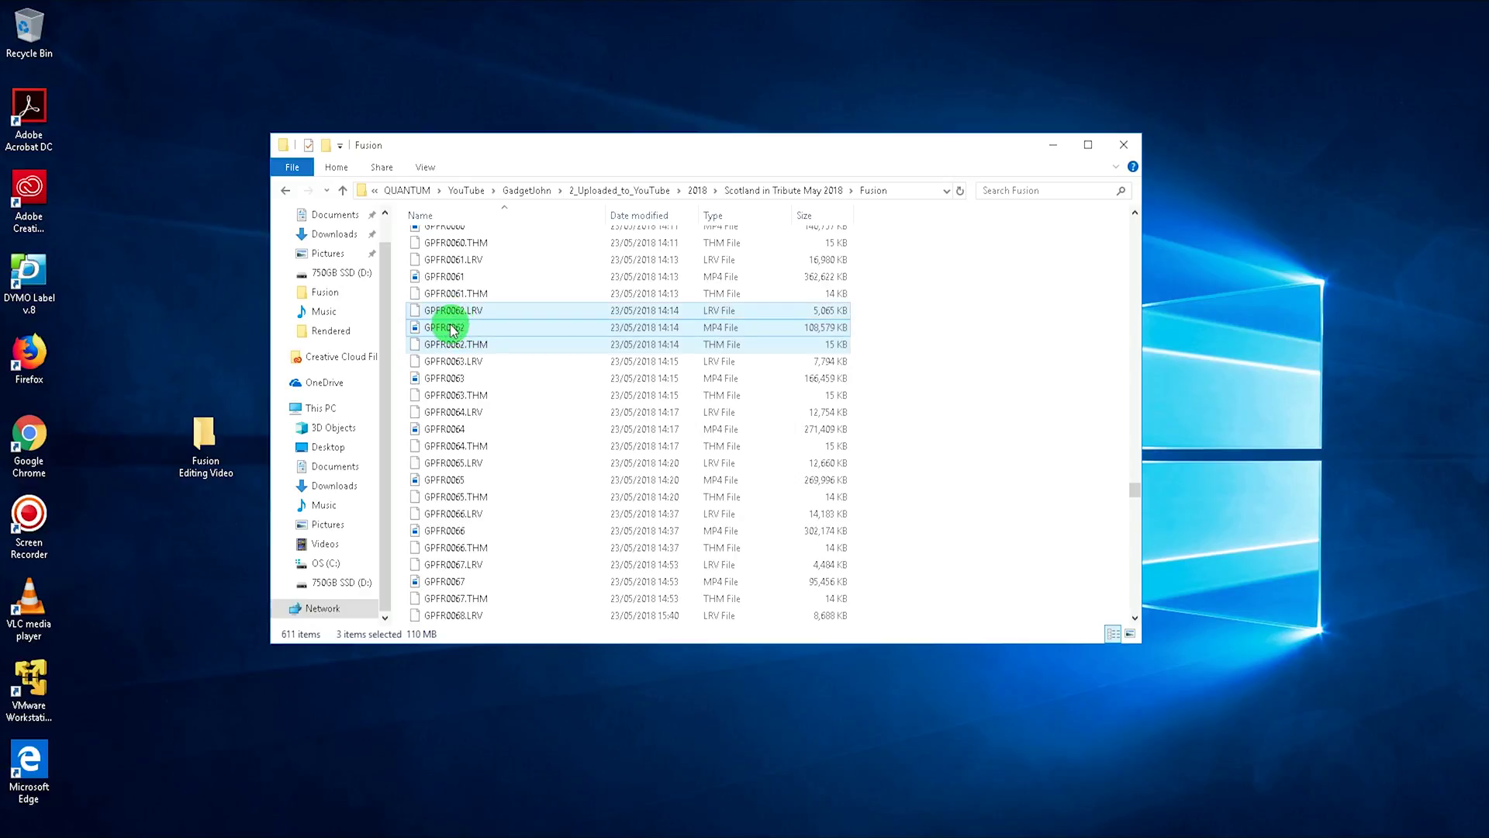
pyautogui.moveTo(258, 408); pyautogui.dragTo(203, 451)
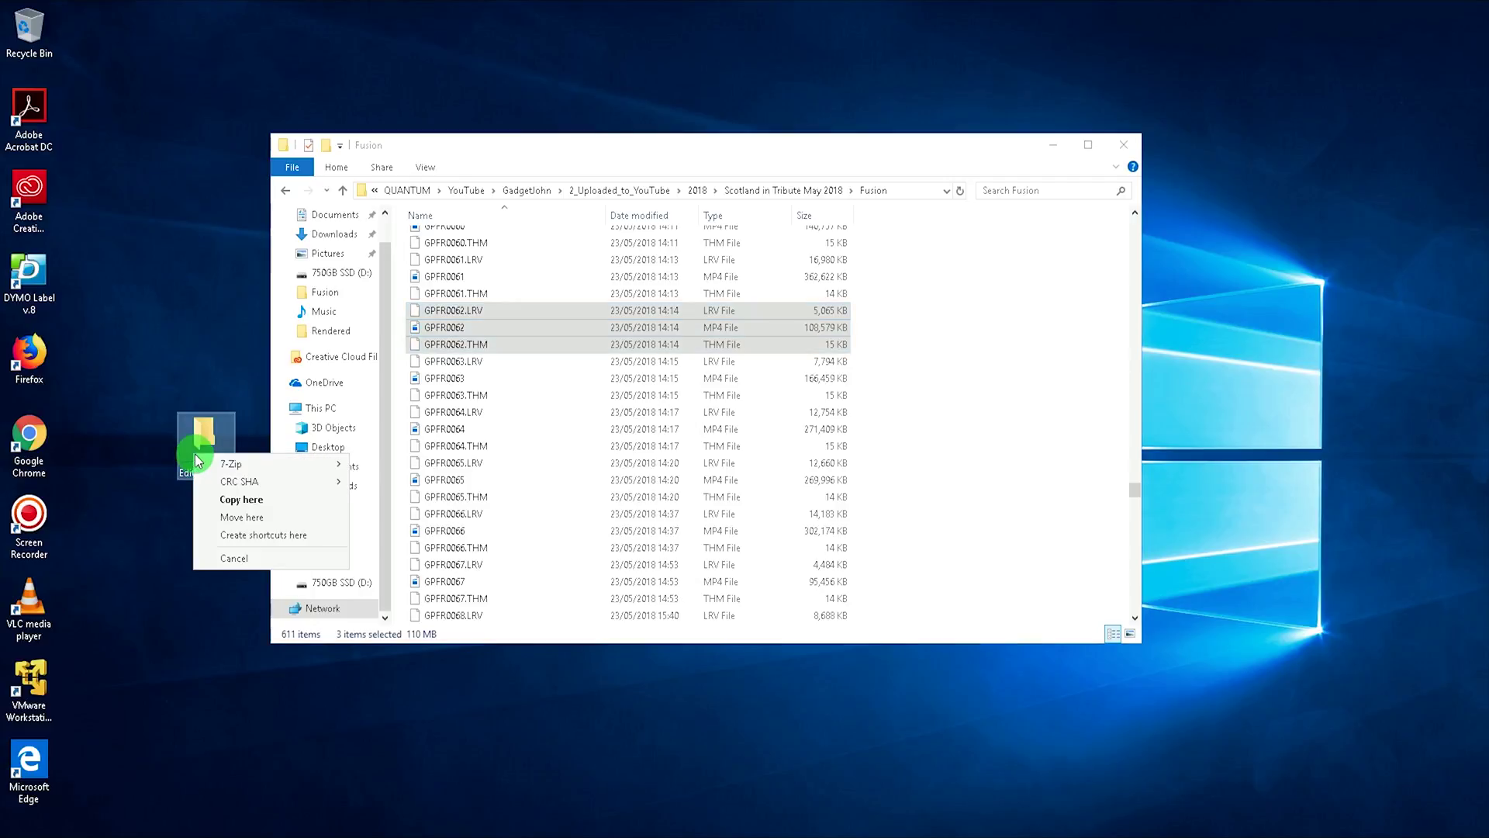
pyautogui.click(224, 502)
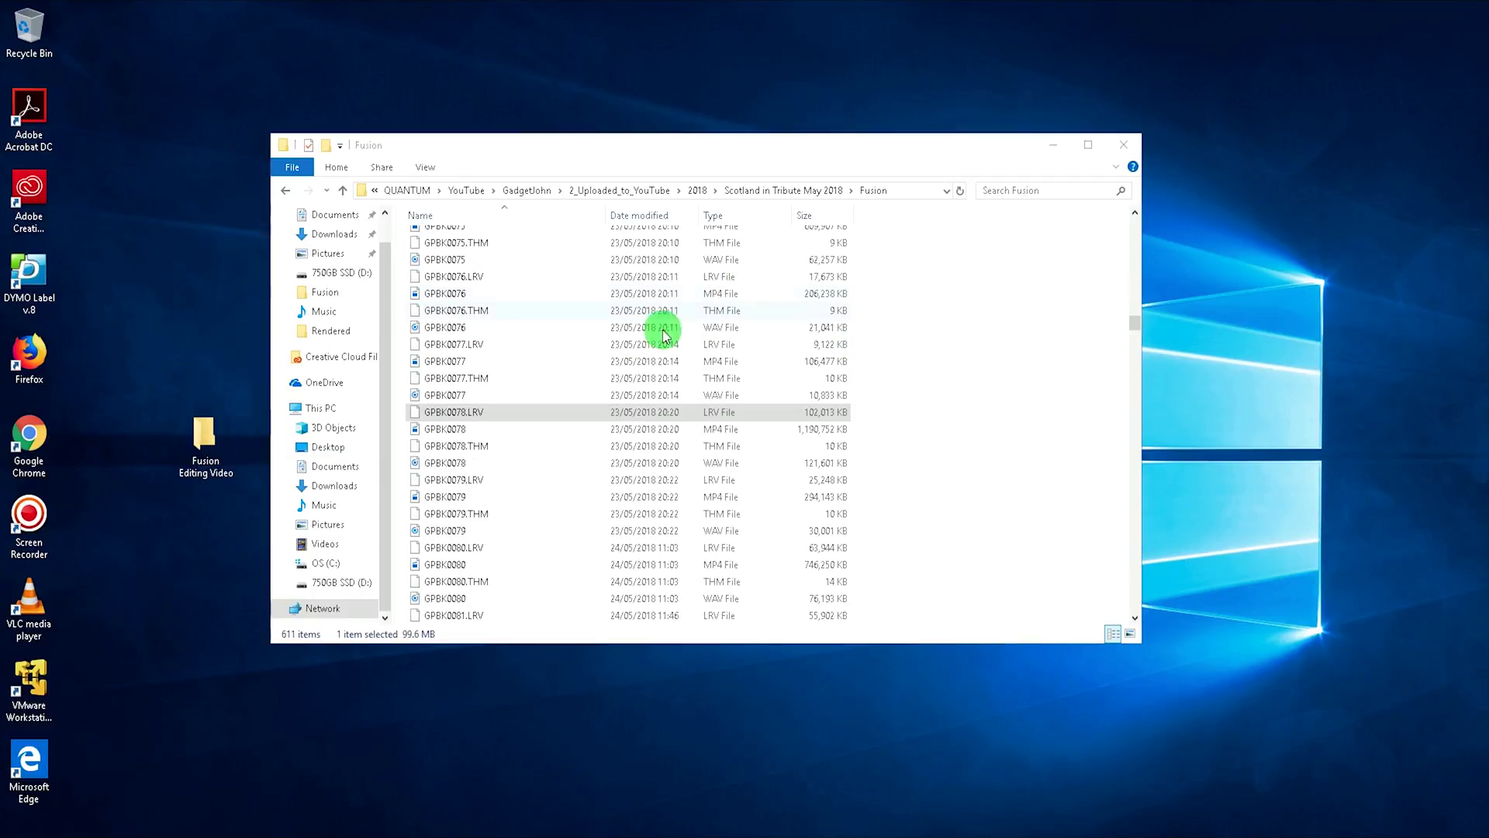
# Step: Copy all eight GPBK0078 and GPBK0079 files into the Fusion Editing Video folder on the desktop
pyautogui.click(475, 413)
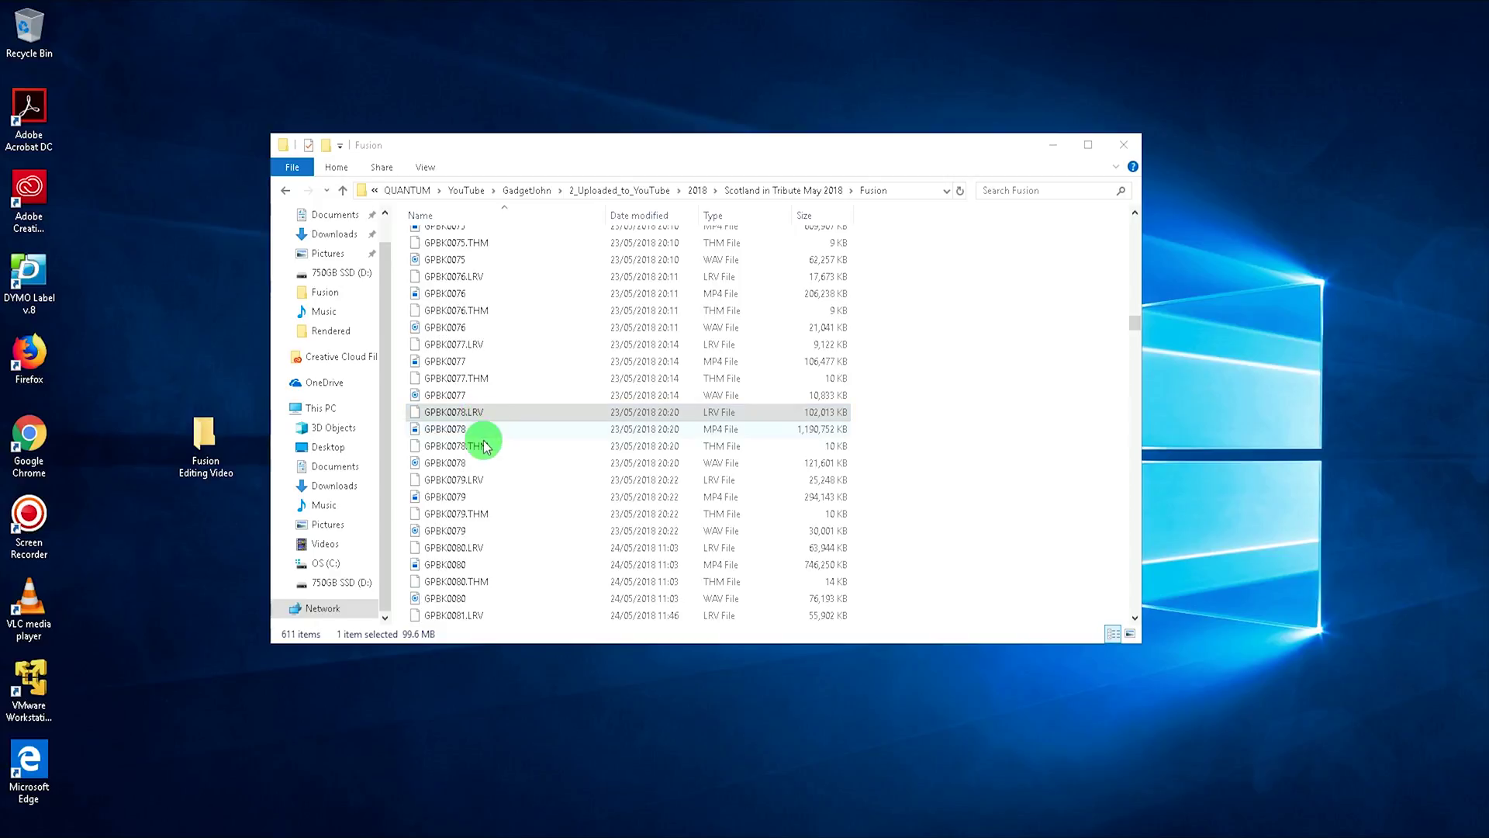
pyautogui.keyDown('shift'); pyautogui.click(477, 536); pyautogui.keyUp('shift')
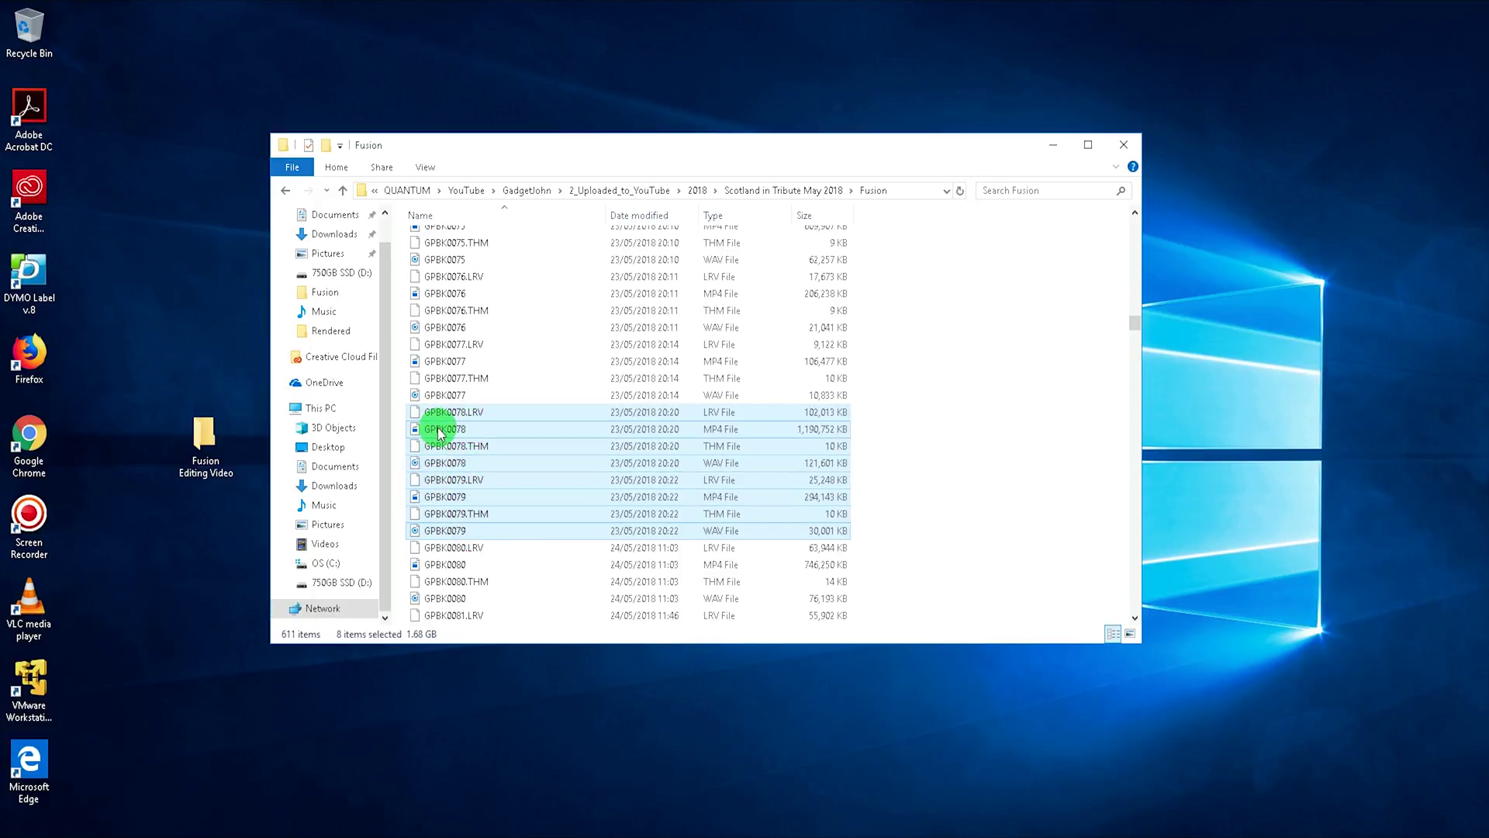
pyautogui.moveTo(439, 432); pyautogui.dragTo(211, 440)
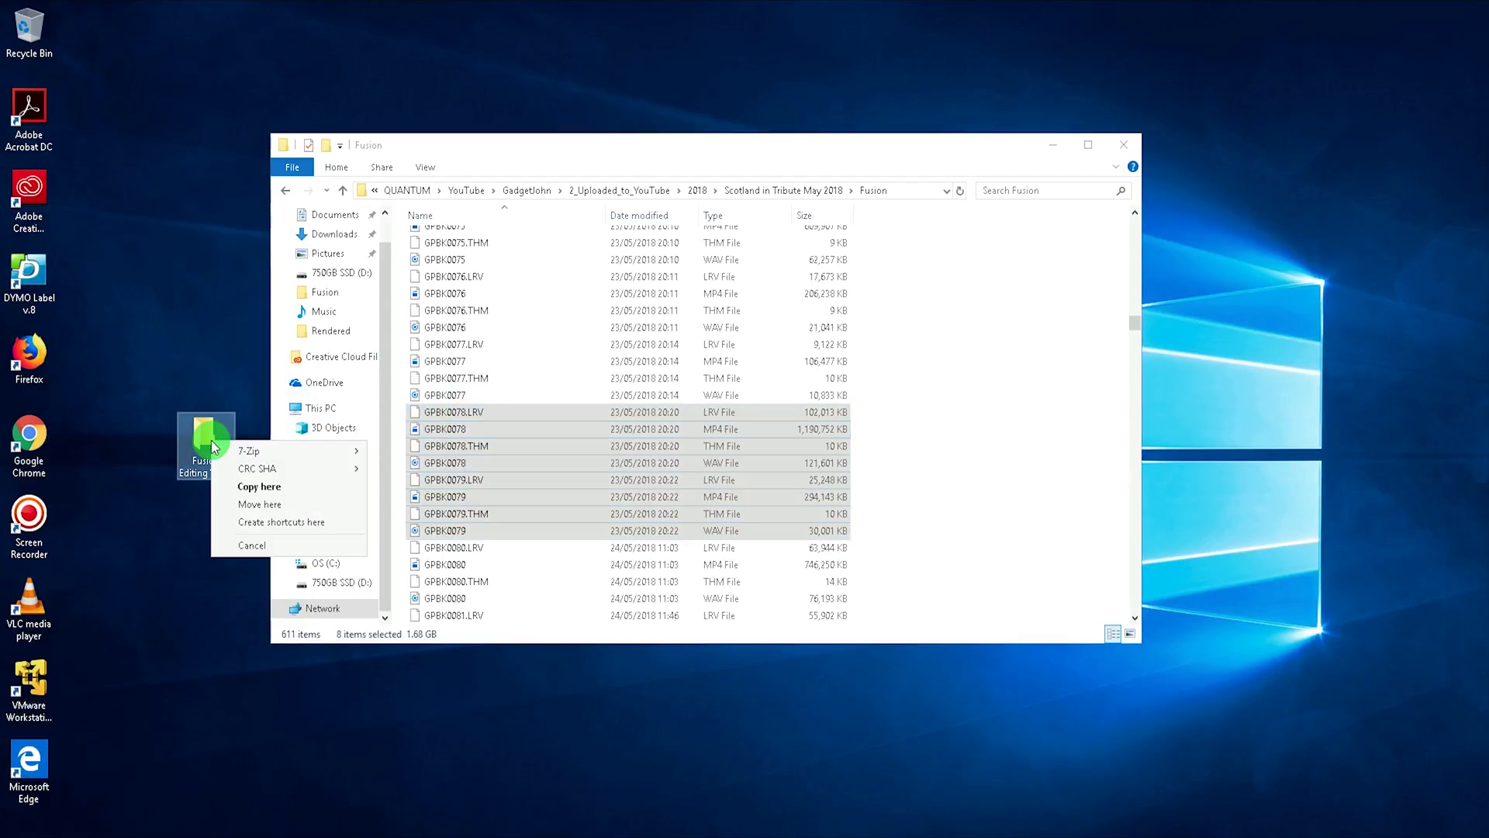
pyautogui.click(256, 486)
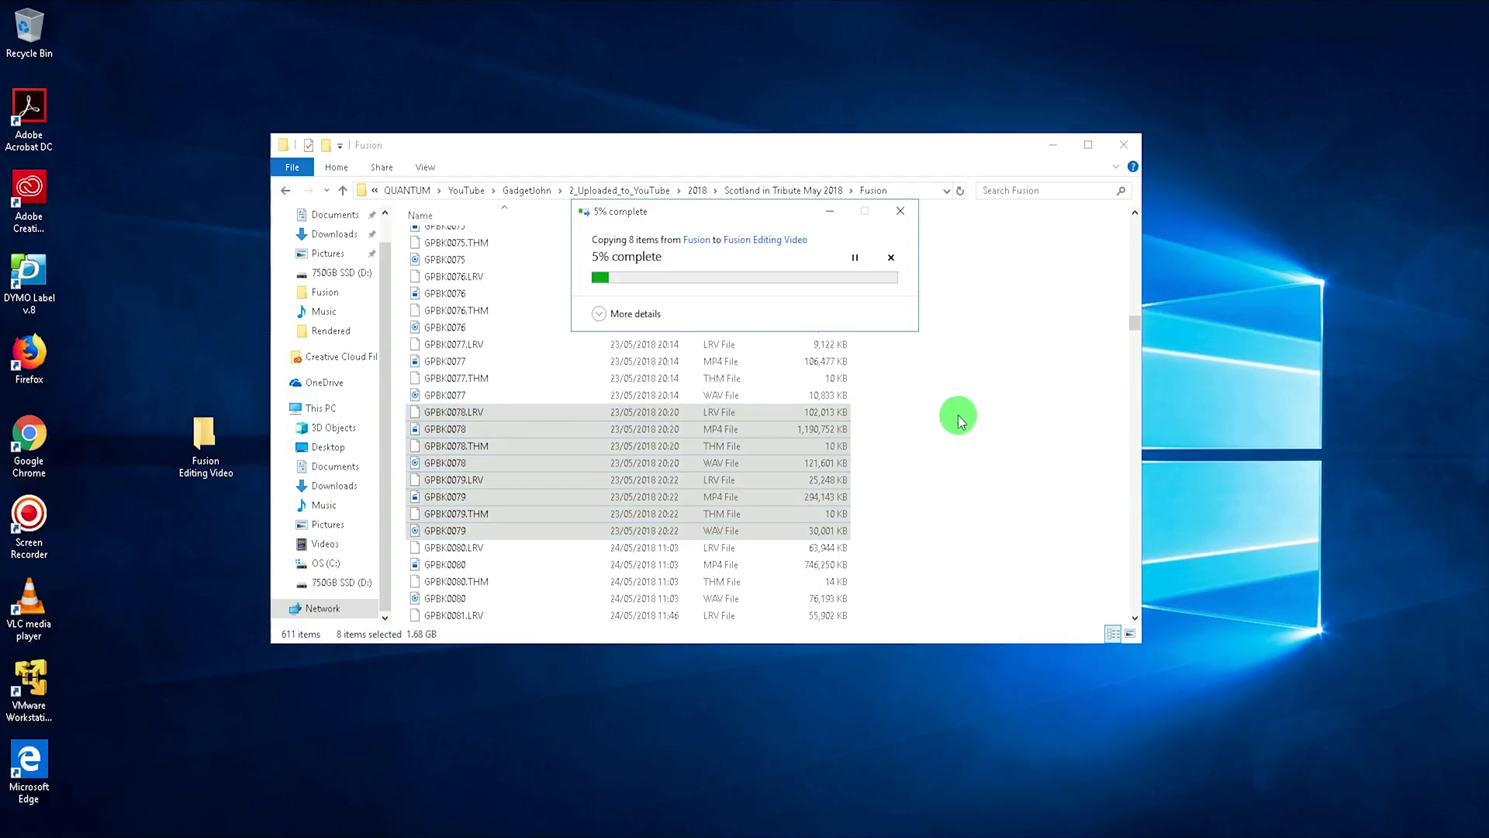
# Step: Copy the six GPFR0078 and GPFR0079 files into the Fusion Editing Video folder on the desktop
pyautogui.scroll(-10, 1133, 349)
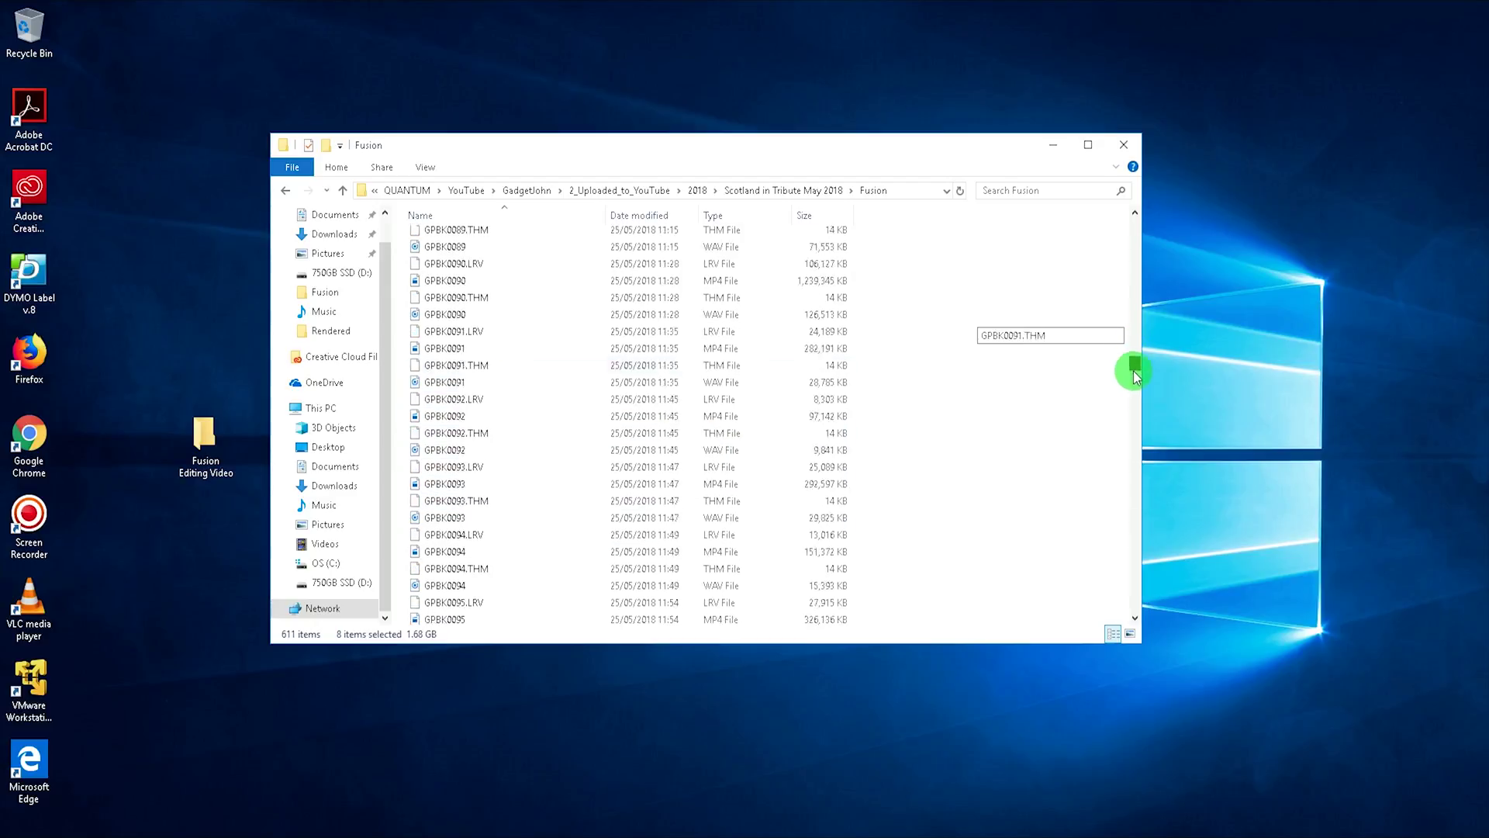
pyautogui.click(472, 372)
pyautogui.keyDown('ctrl'); pyautogui.click(470, 387); pyautogui.keyUp('ctrl')
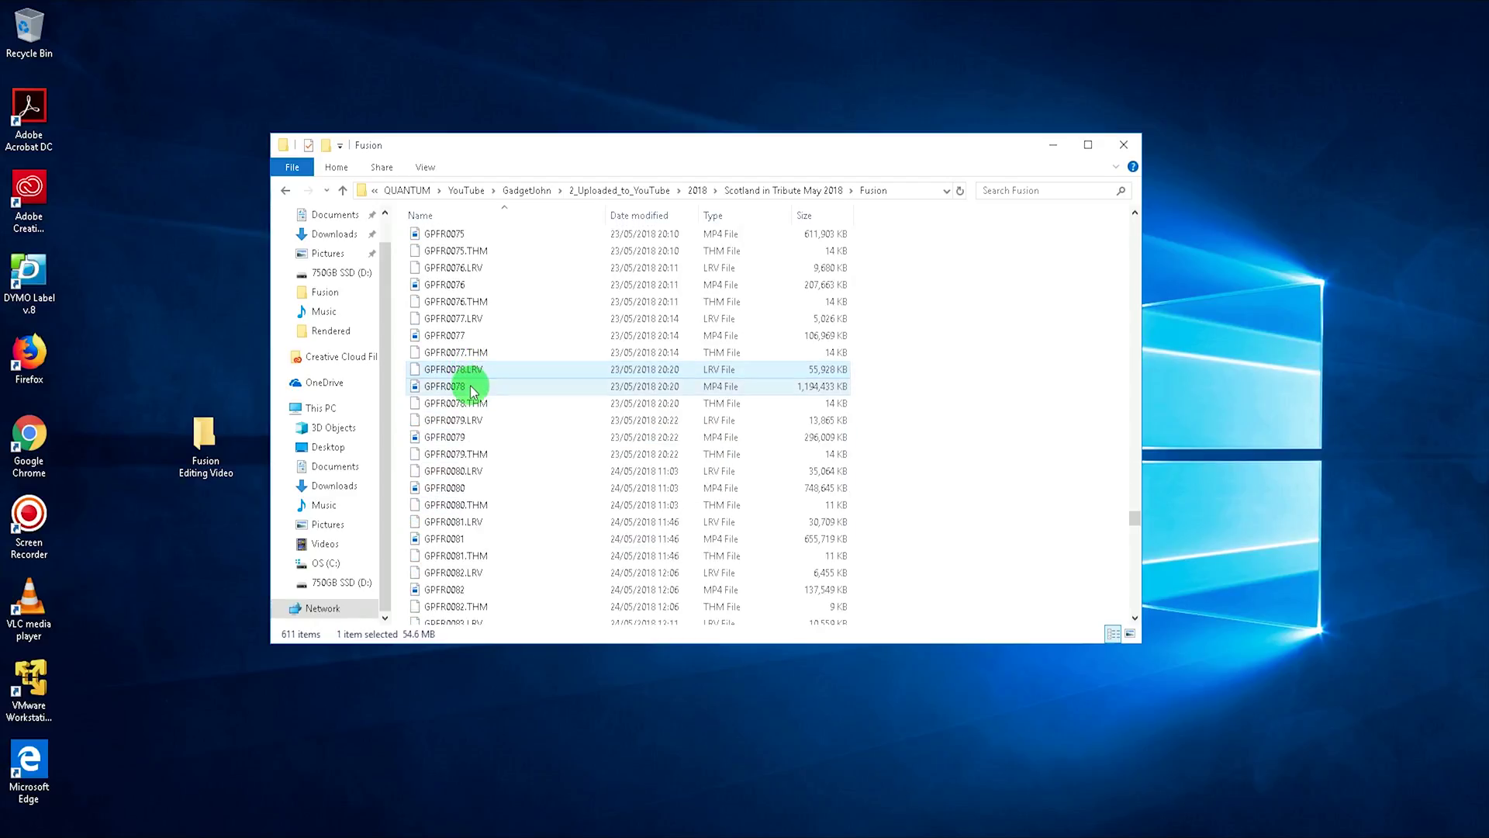
pyautogui.keyDown('ctrl'); pyautogui.click(473, 403); pyautogui.keyUp('ctrl')
pyautogui.keyDown('ctrl'); pyautogui.click(469, 420); pyautogui.keyUp('ctrl')
pyautogui.keyDown('ctrl'); pyautogui.click(465, 437); pyautogui.keyUp('ctrl')
pyautogui.keyDown('ctrl'); pyautogui.click(466, 455); pyautogui.keyUp('ctrl')
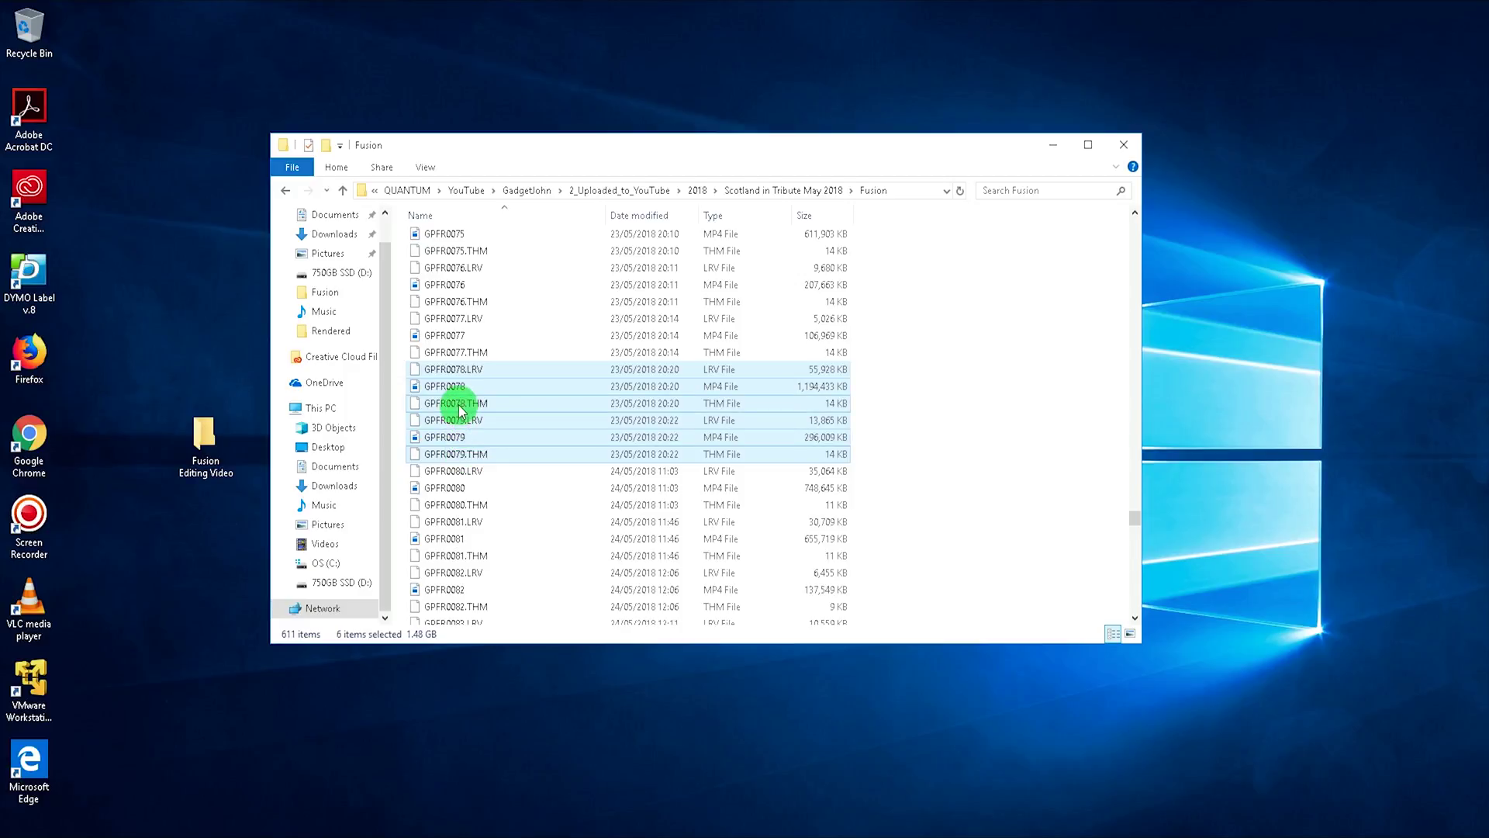
pyautogui.moveTo(459, 411); pyautogui.dragTo(206, 435)
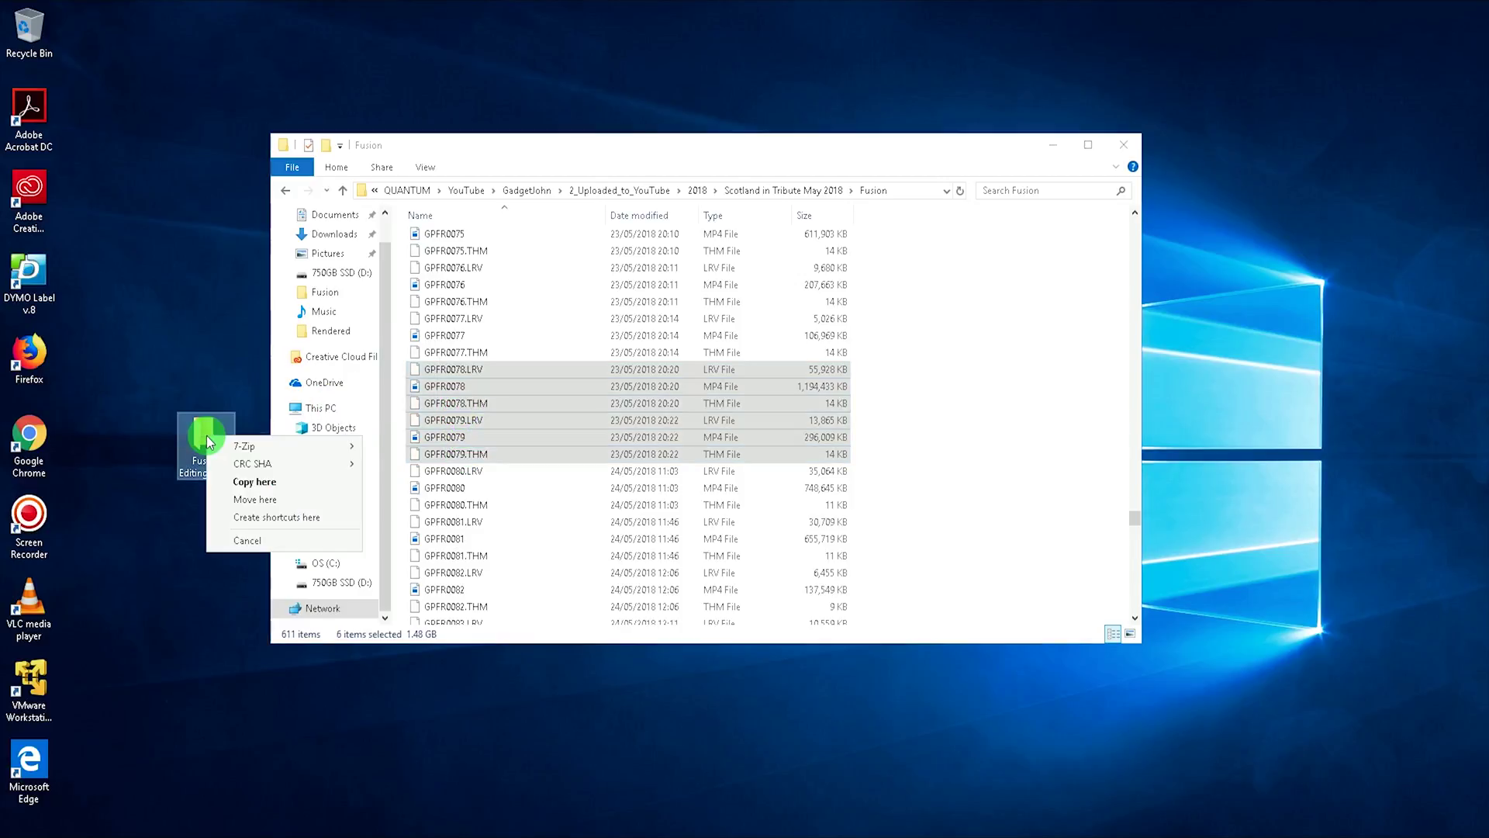
pyautogui.click(226, 482)
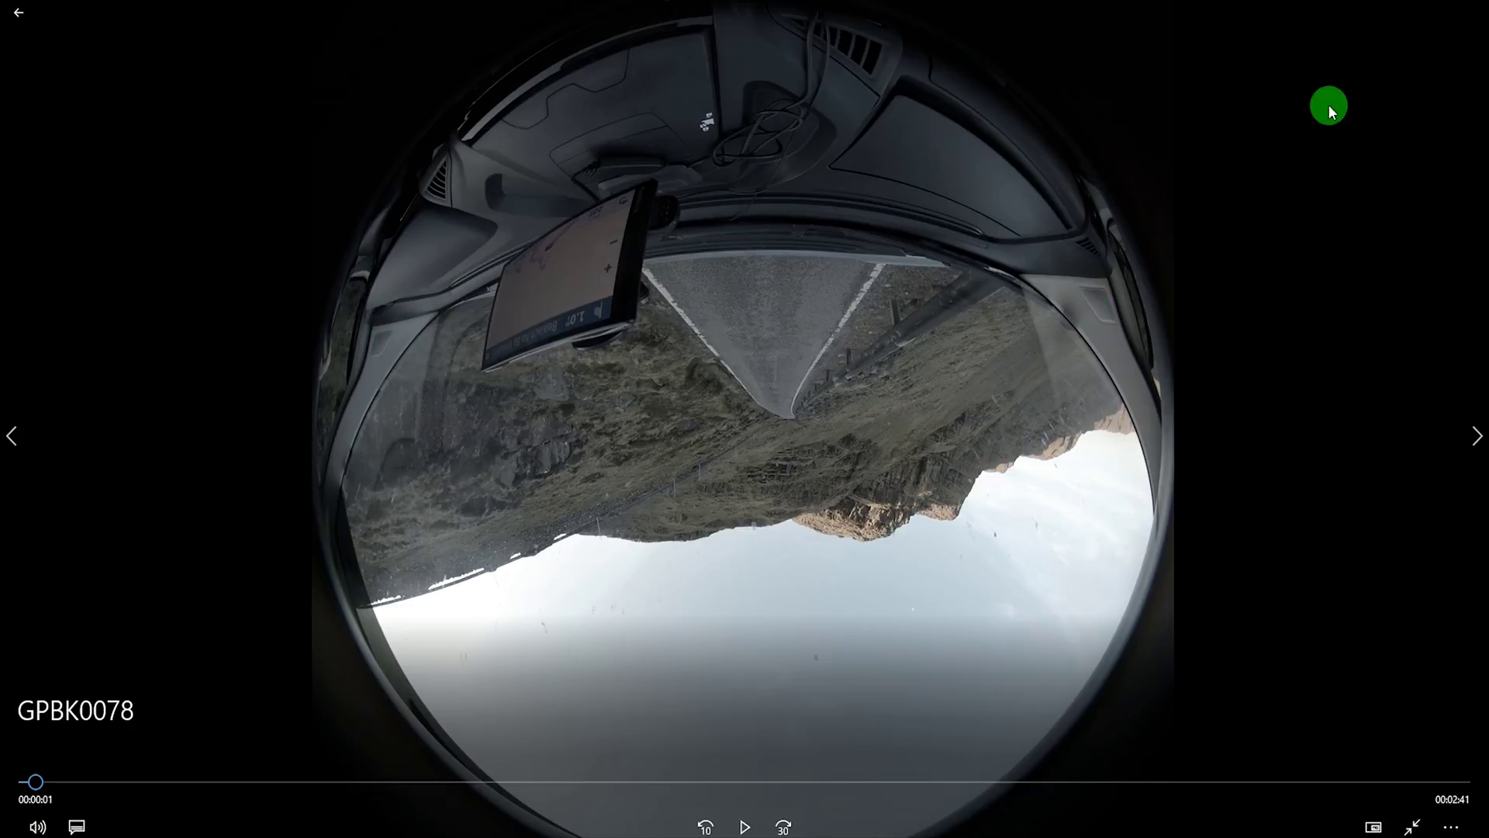
# Step: Close the GPBK0078 preview and add the desktop's Fusion Editing Video folder as media in GoPro Fusion Studio
pyautogui.moveTo(1478, 14)
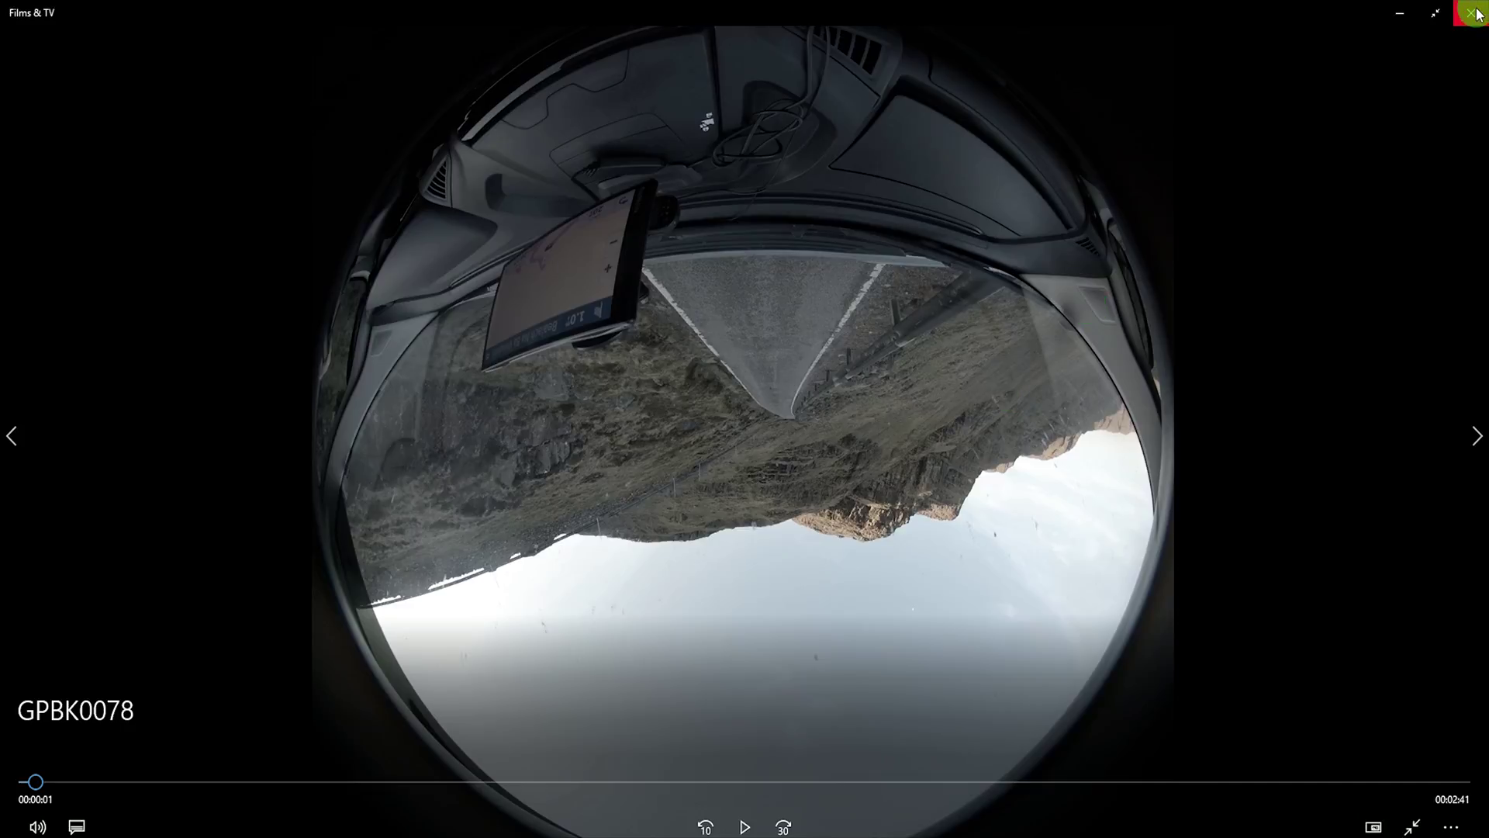
pyautogui.click(1477, 14)
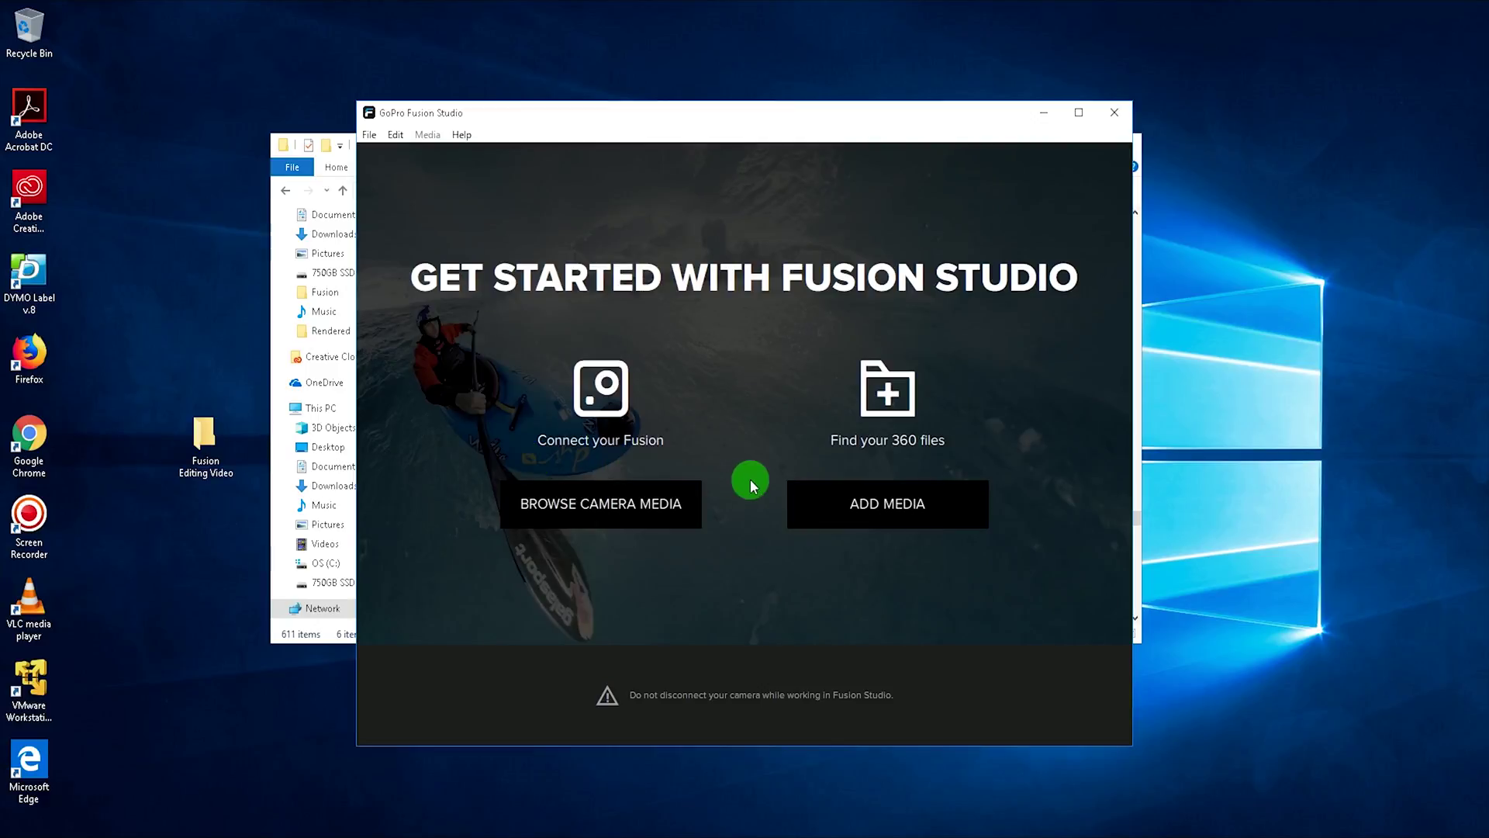
pyautogui.click(875, 506)
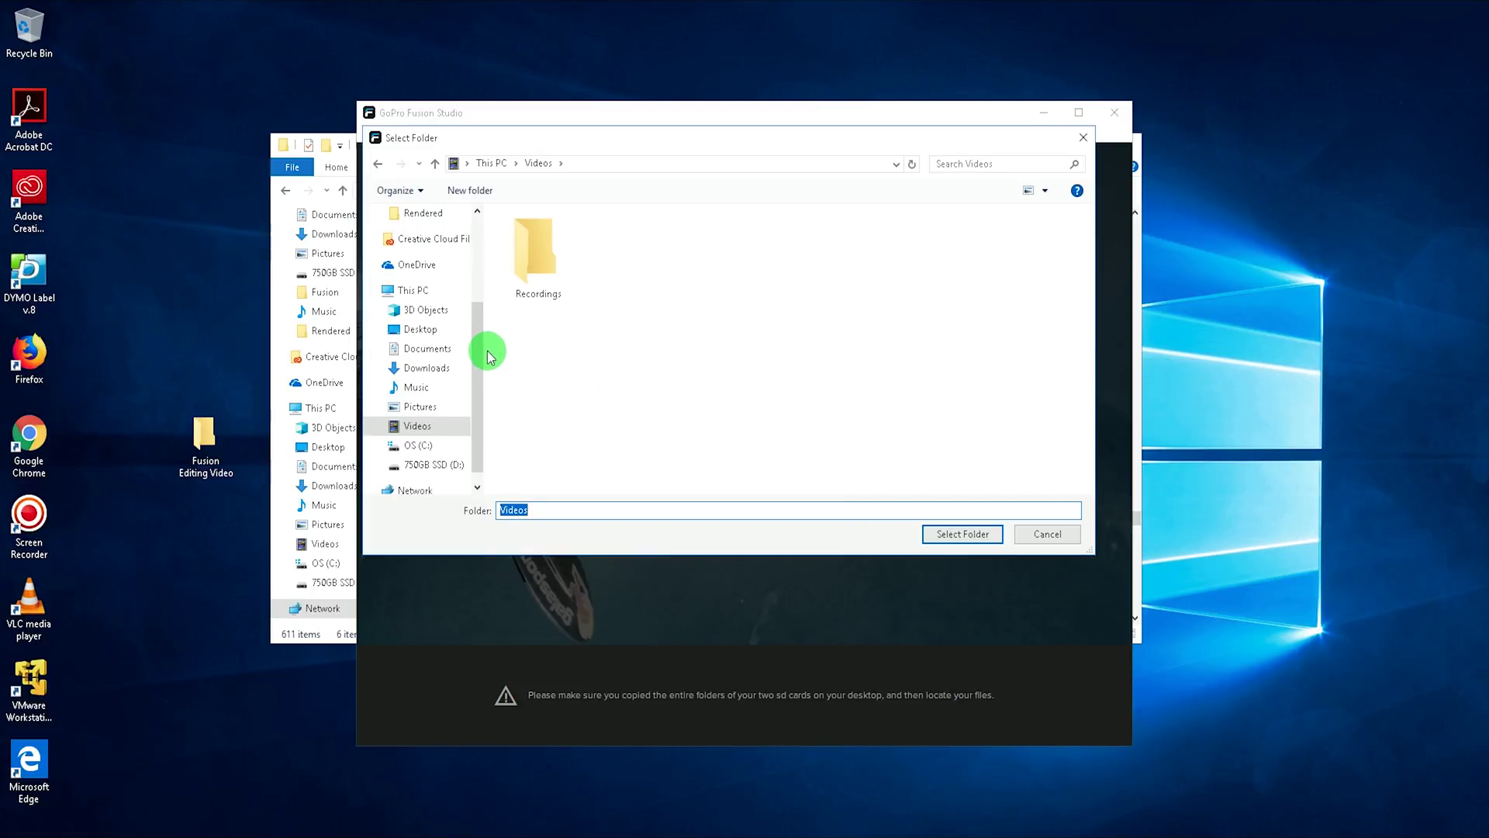
pyautogui.click(429, 330)
pyautogui.doubleClick(533, 240)
pyautogui.click(953, 533)
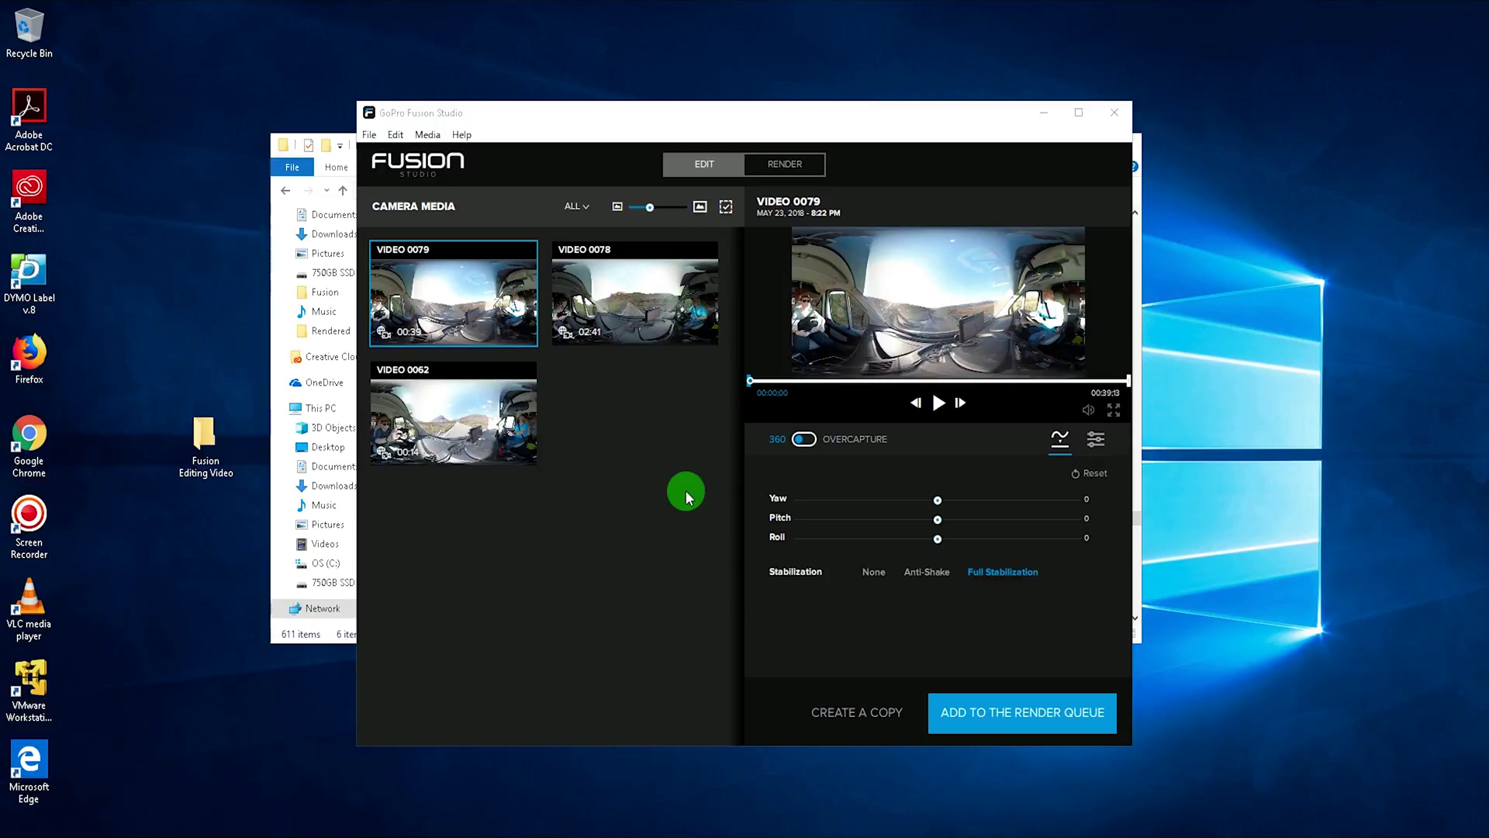
# Step: Set Video 0079's stabilization to Anti-Shake and its roll to 180
pyautogui.moveTo(479, 313)
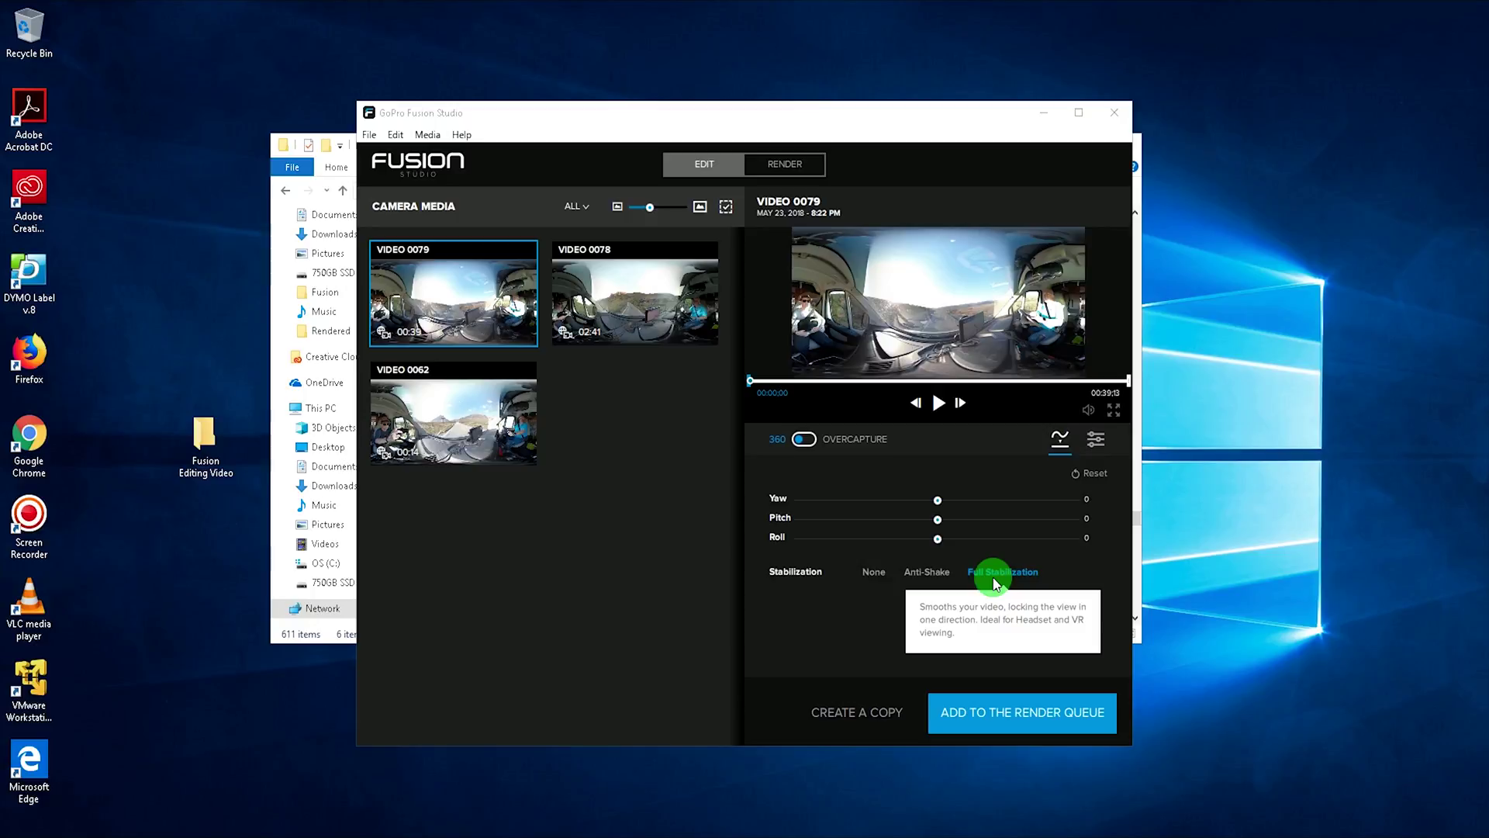
pyautogui.click(927, 572)
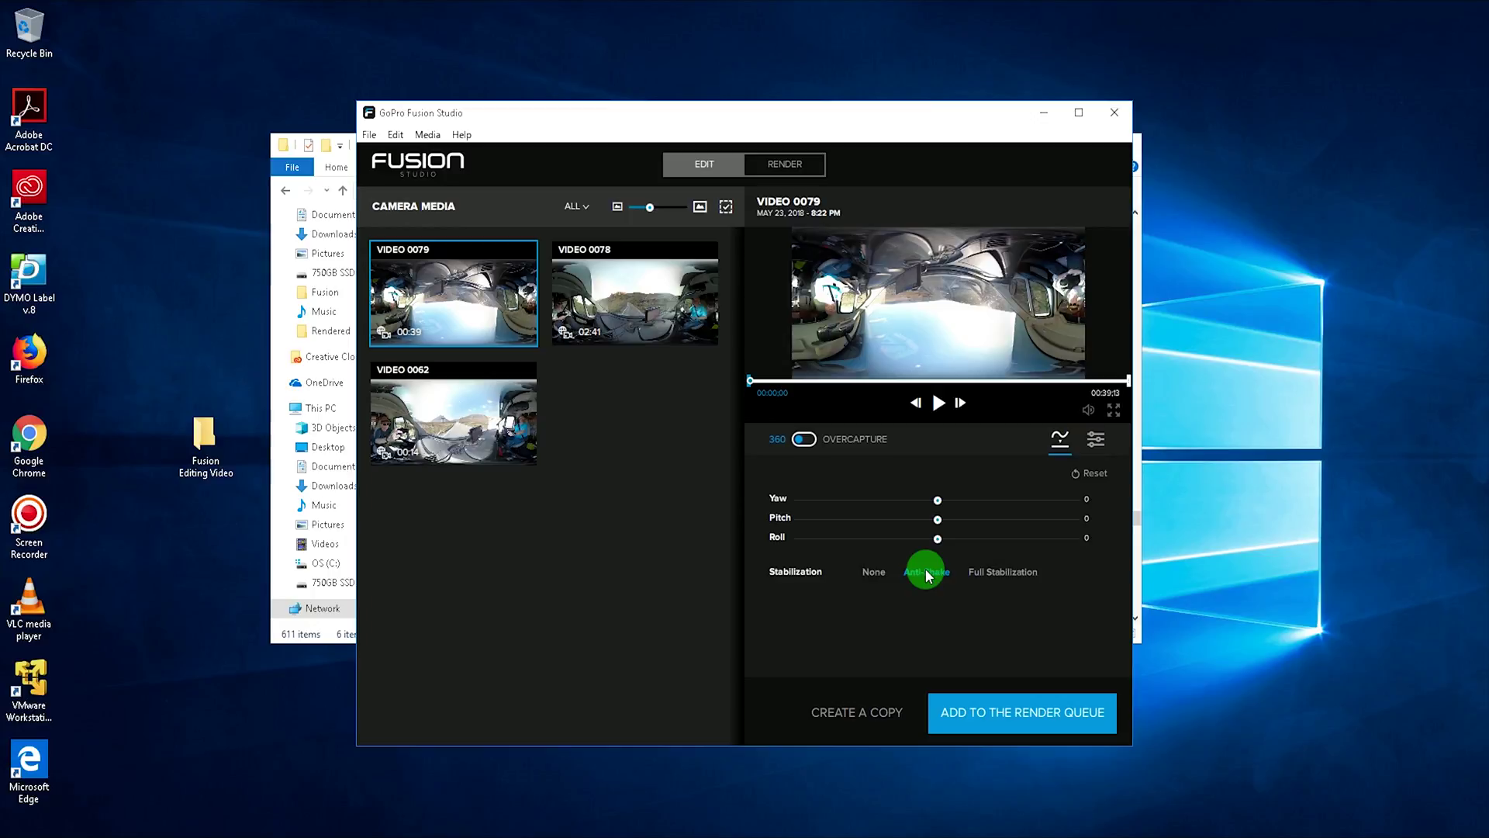
pyautogui.click(1091, 471)
pyautogui.moveTo(938, 537); pyautogui.dragTo(1112, 547)
pyautogui.click(925, 572)
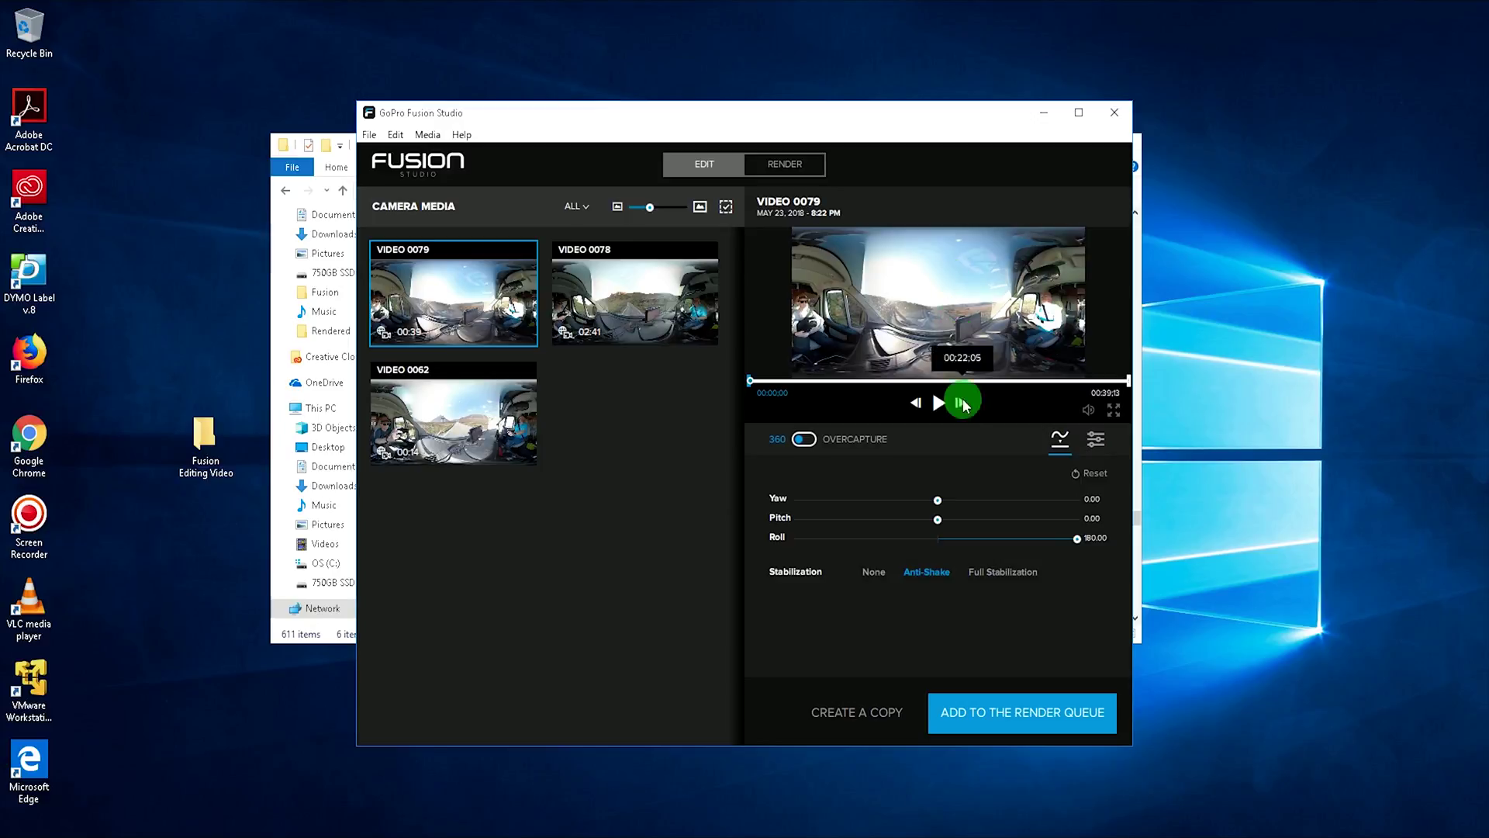
# Step: In Video 0079's color adjustments, set both Shadows + Highlights and Sharpness to 200
pyautogui.click(1097, 447)
pyautogui.moveTo(973, 562); pyautogui.dragTo(1034, 567)
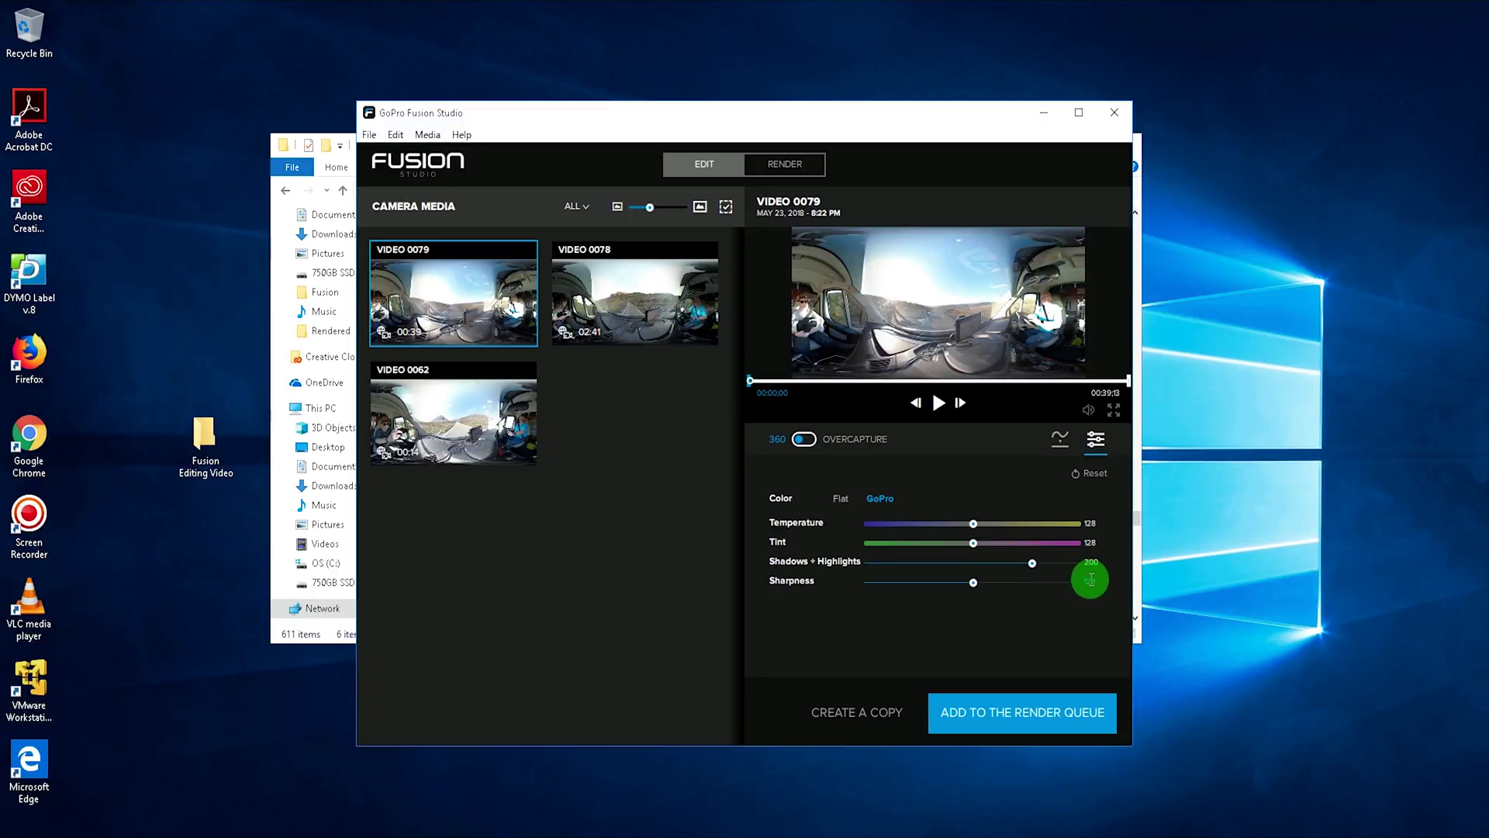
pyautogui.press('BackSpace')
pyautogui.press('BackSpace')
pyautogui.press('BackSpace')
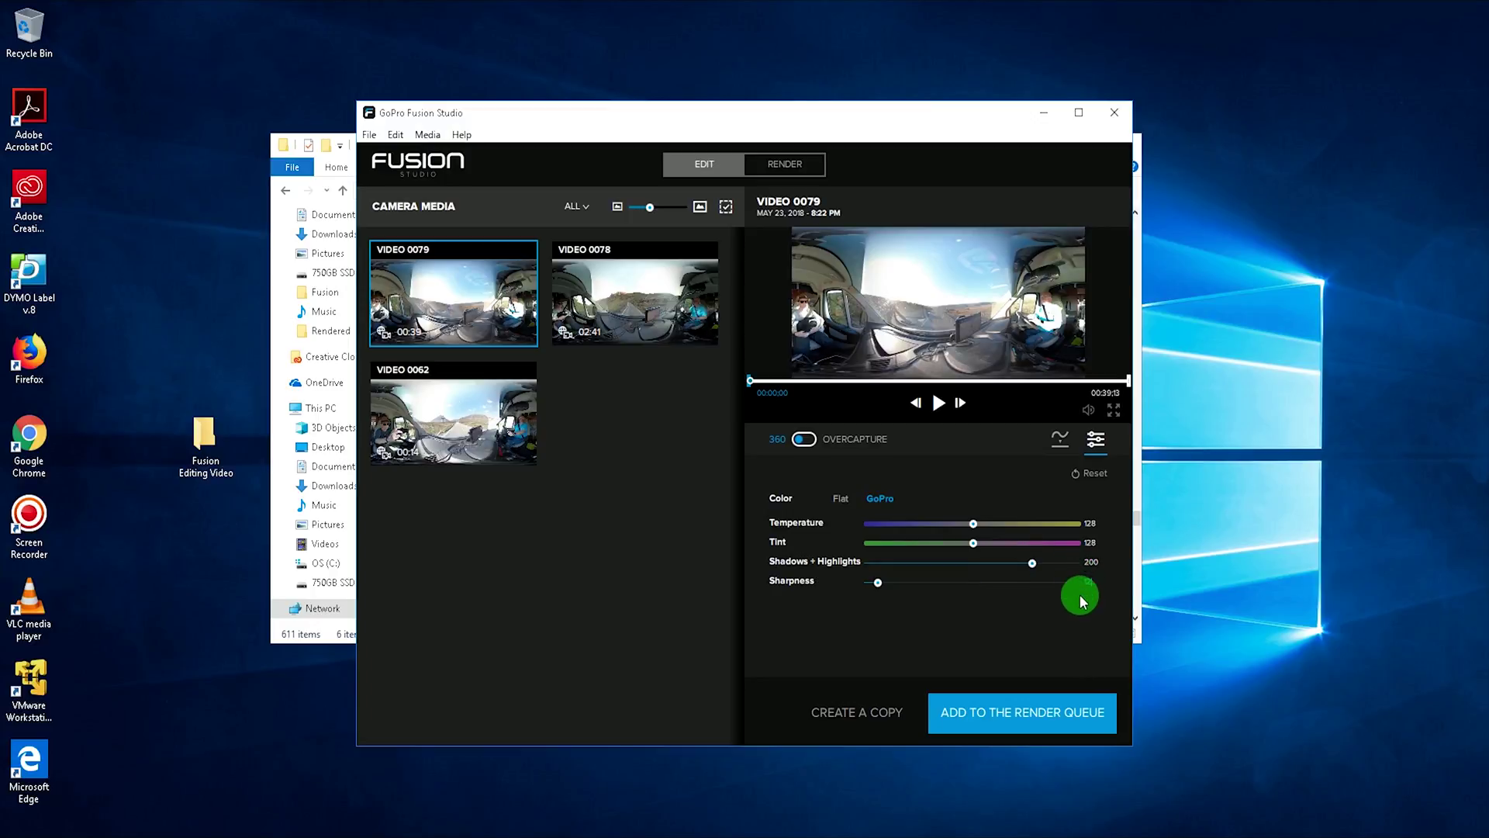
pyautogui.write('200')
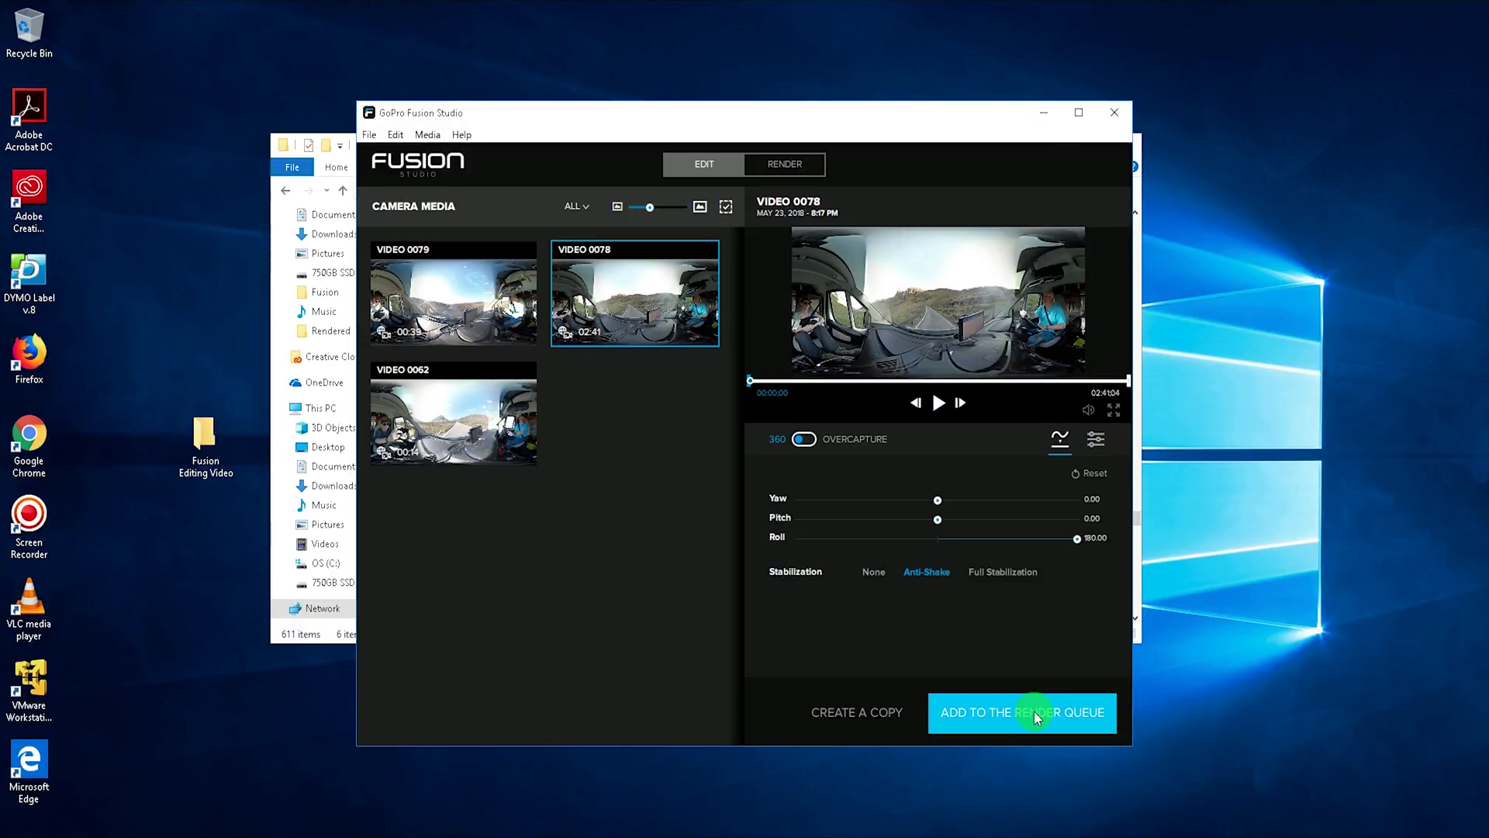
# Step: Add Video 0078 to the render queue with the Editing destination, 5.2K resolution and Stereo sound
pyautogui.click(1035, 711)
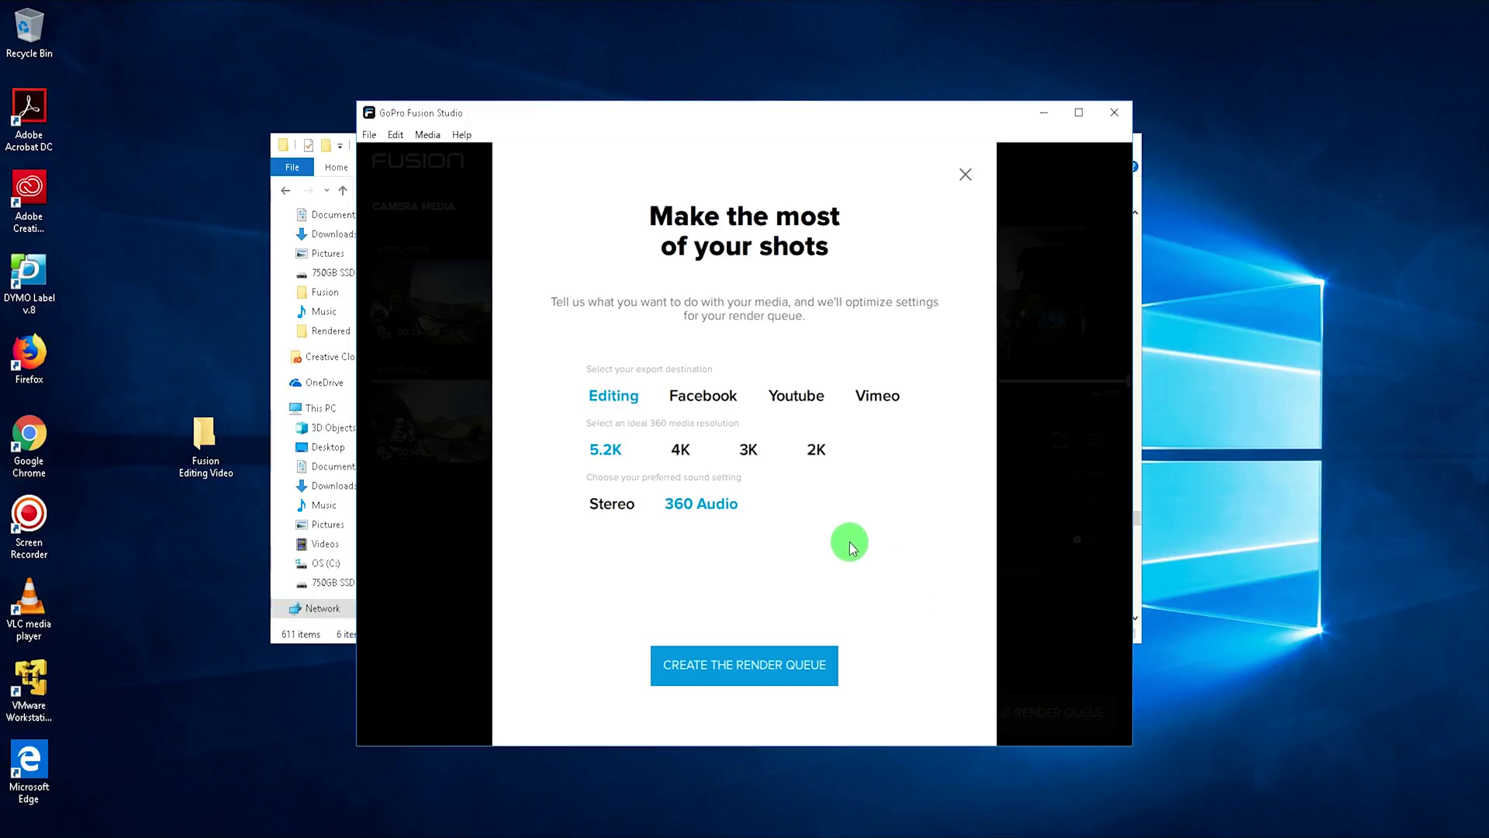
pyautogui.moveTo(627, 399)
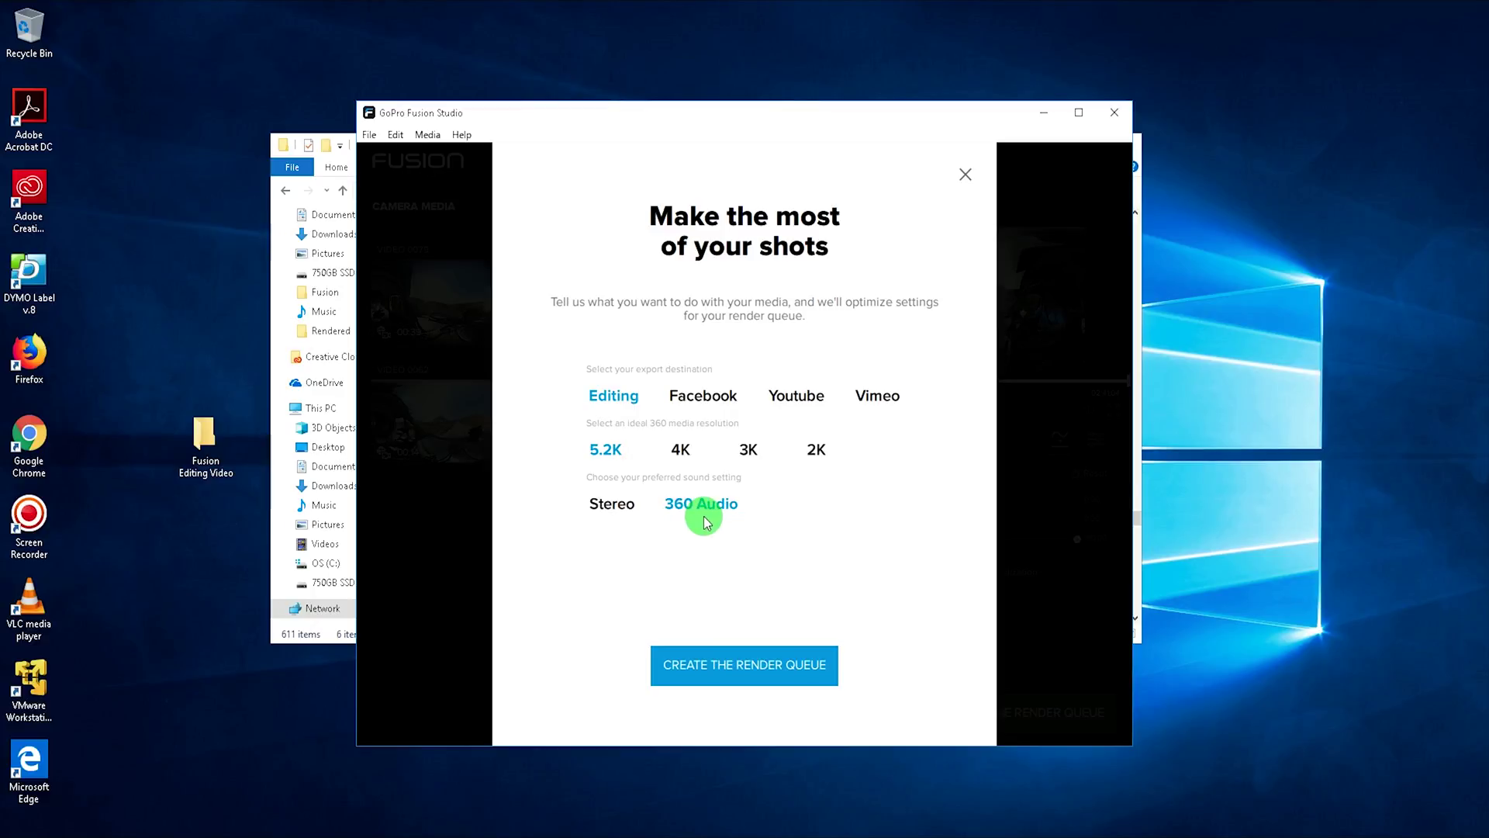
pyautogui.moveTo(713, 510)
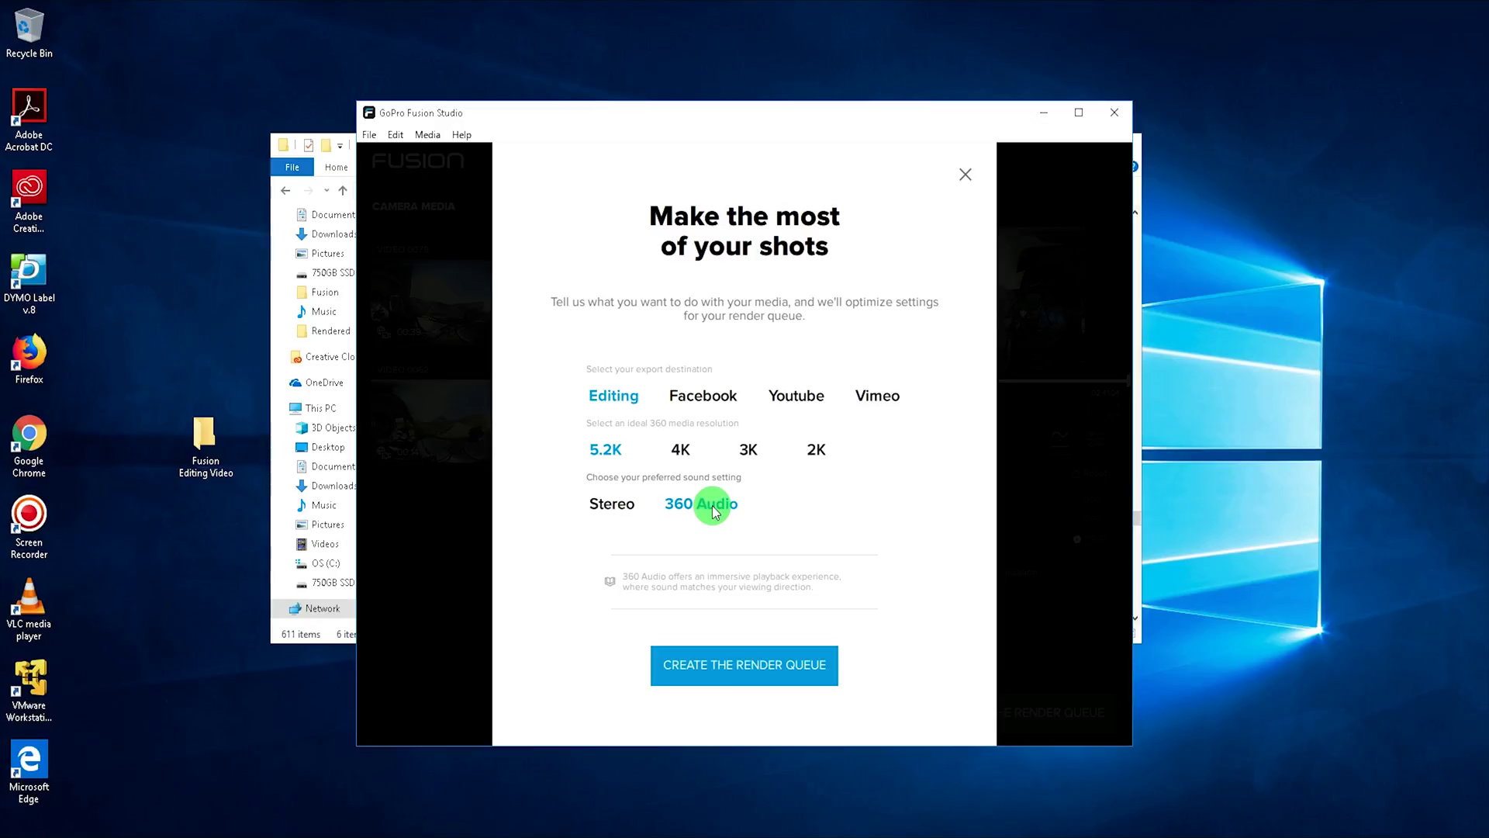
pyautogui.click(622, 512)
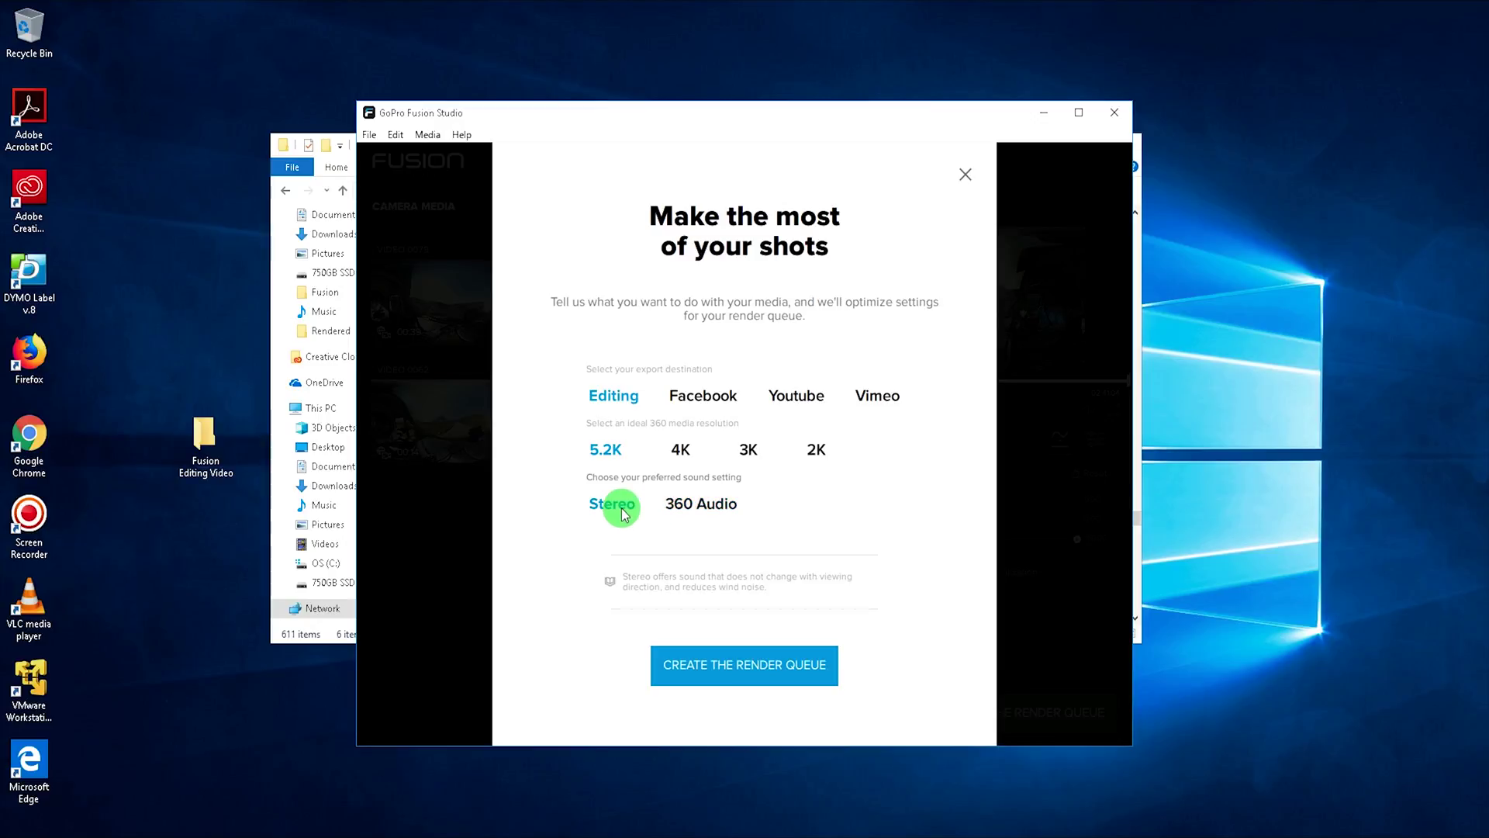
pyautogui.click(614, 397)
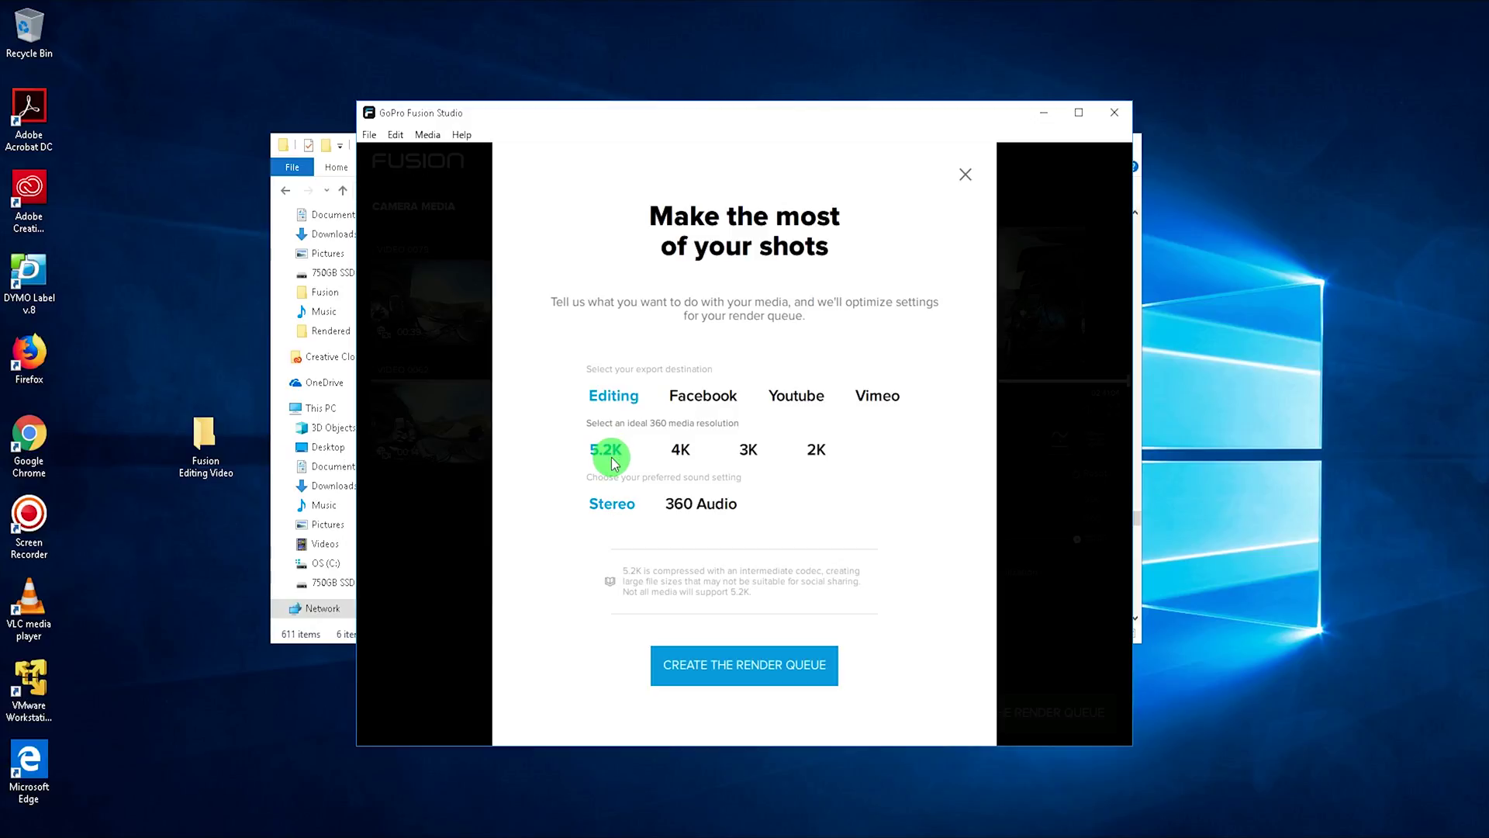
pyautogui.click(600, 461)
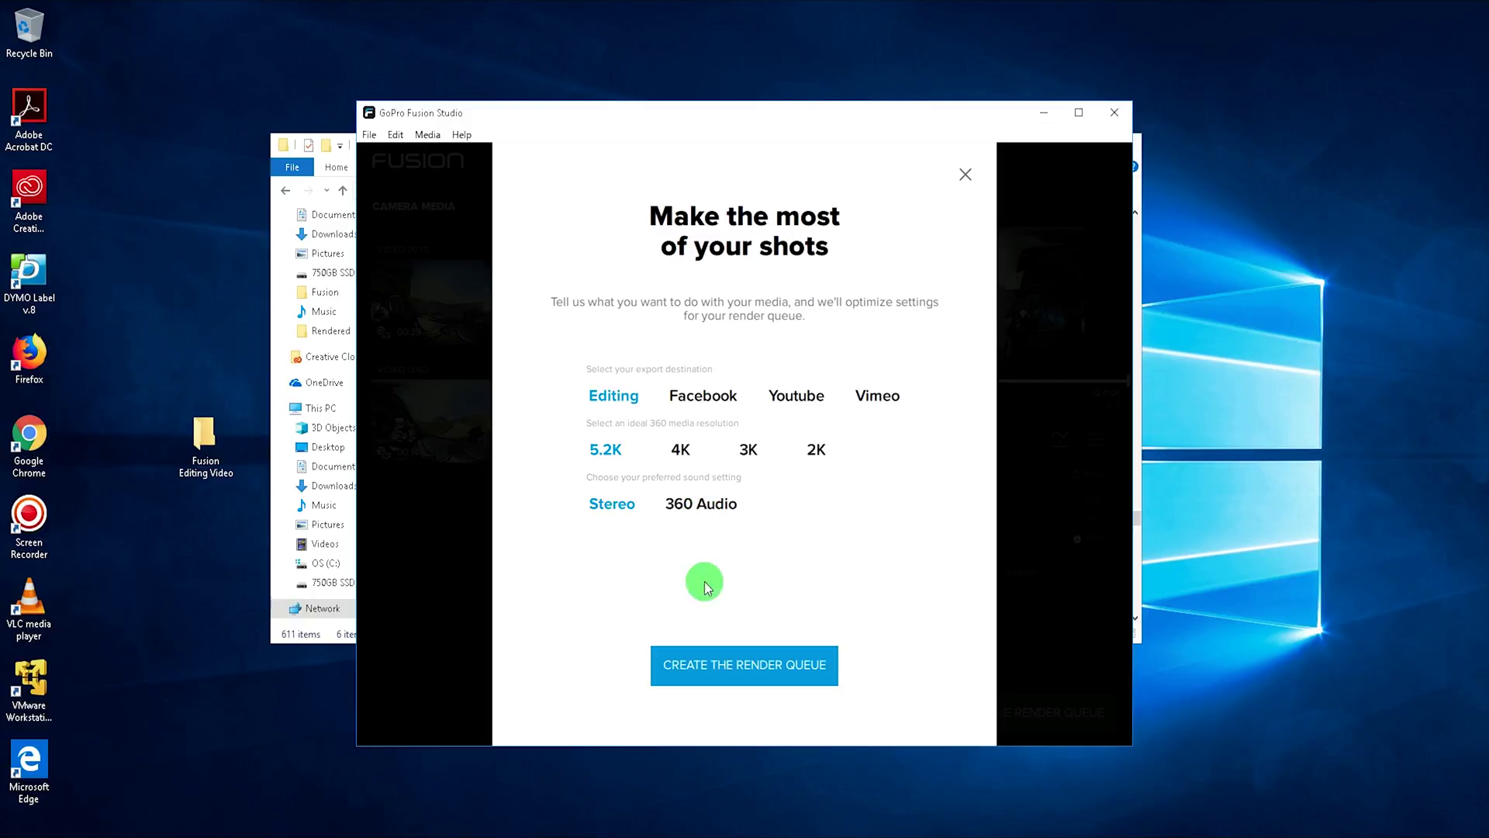
pyautogui.click(736, 664)
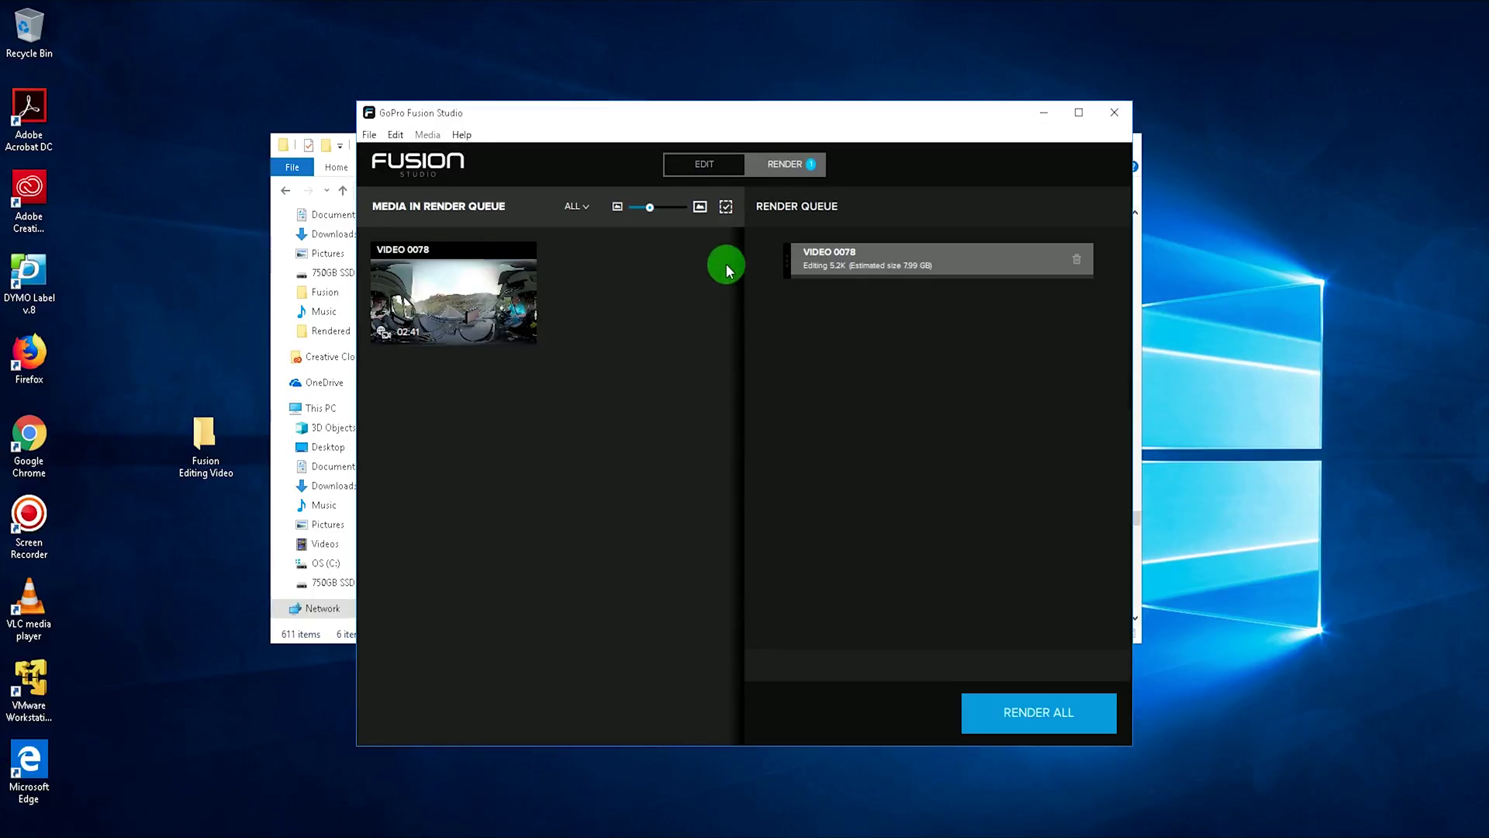
# Step: Set the render codec of the queued videos to ProRes 422 and start the render
pyautogui.click(774, 166)
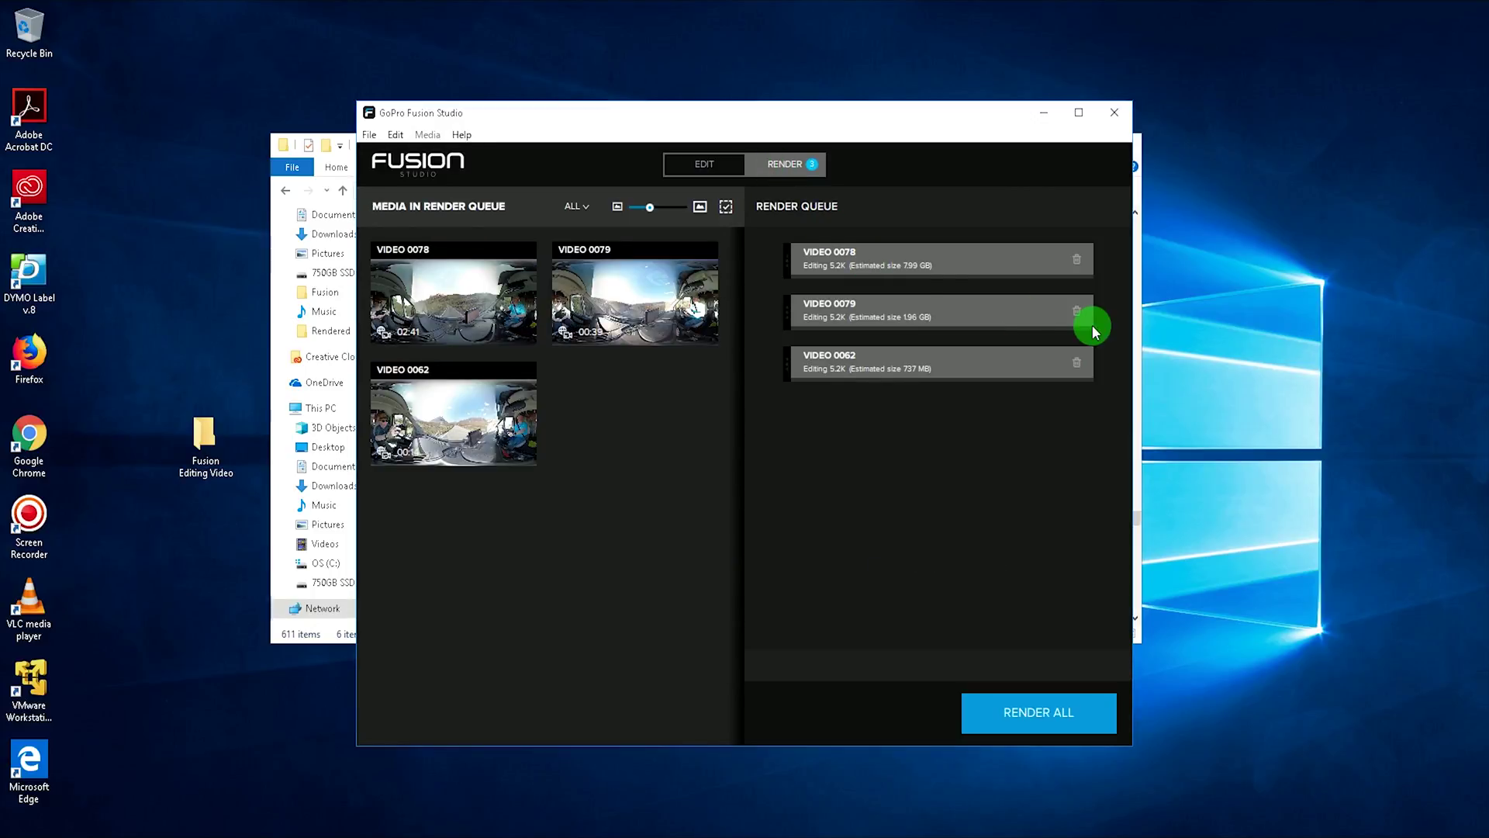
pyautogui.click(912, 324)
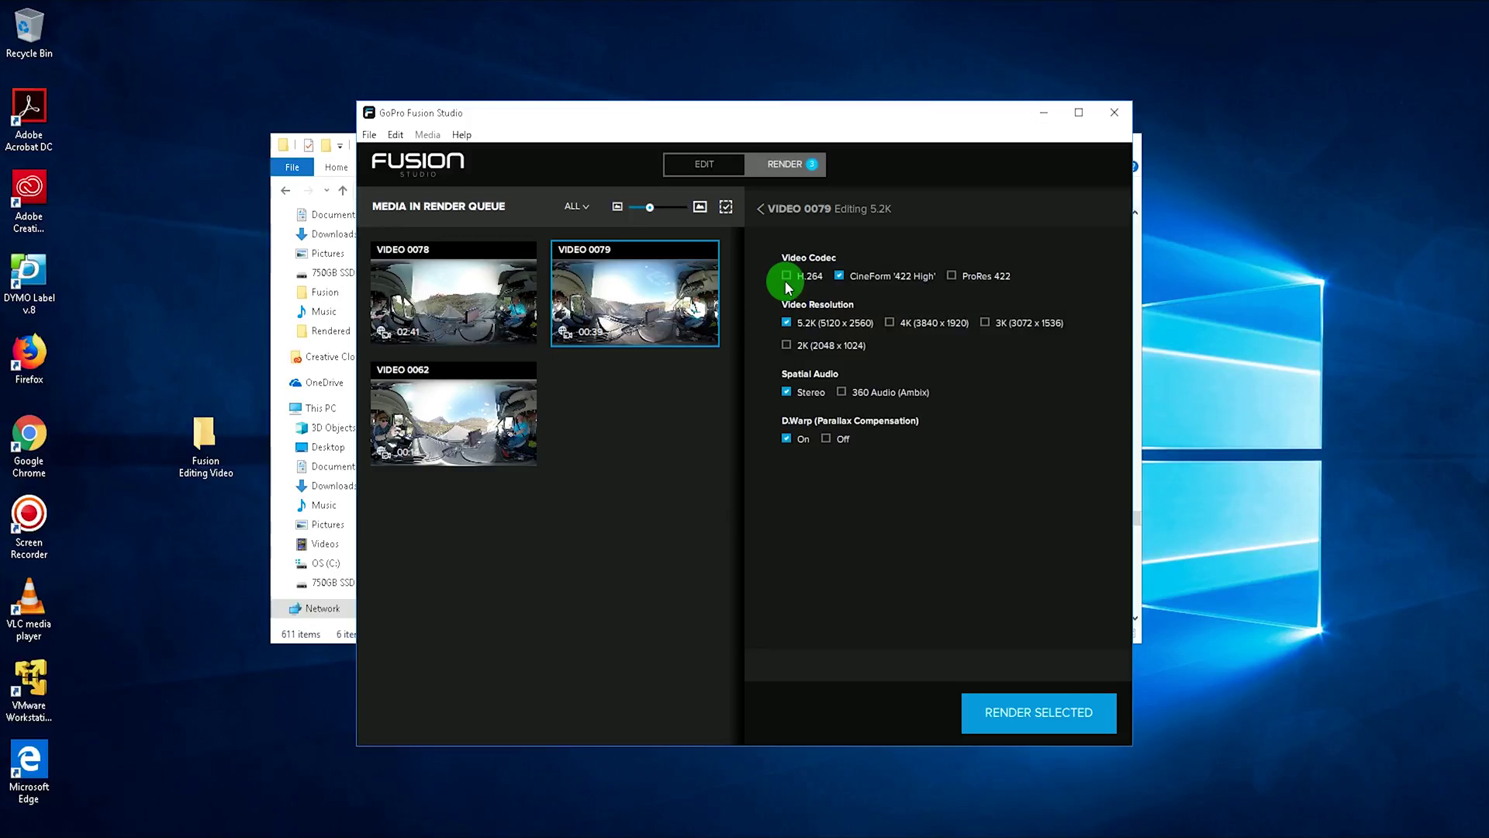
pyautogui.click(953, 277)
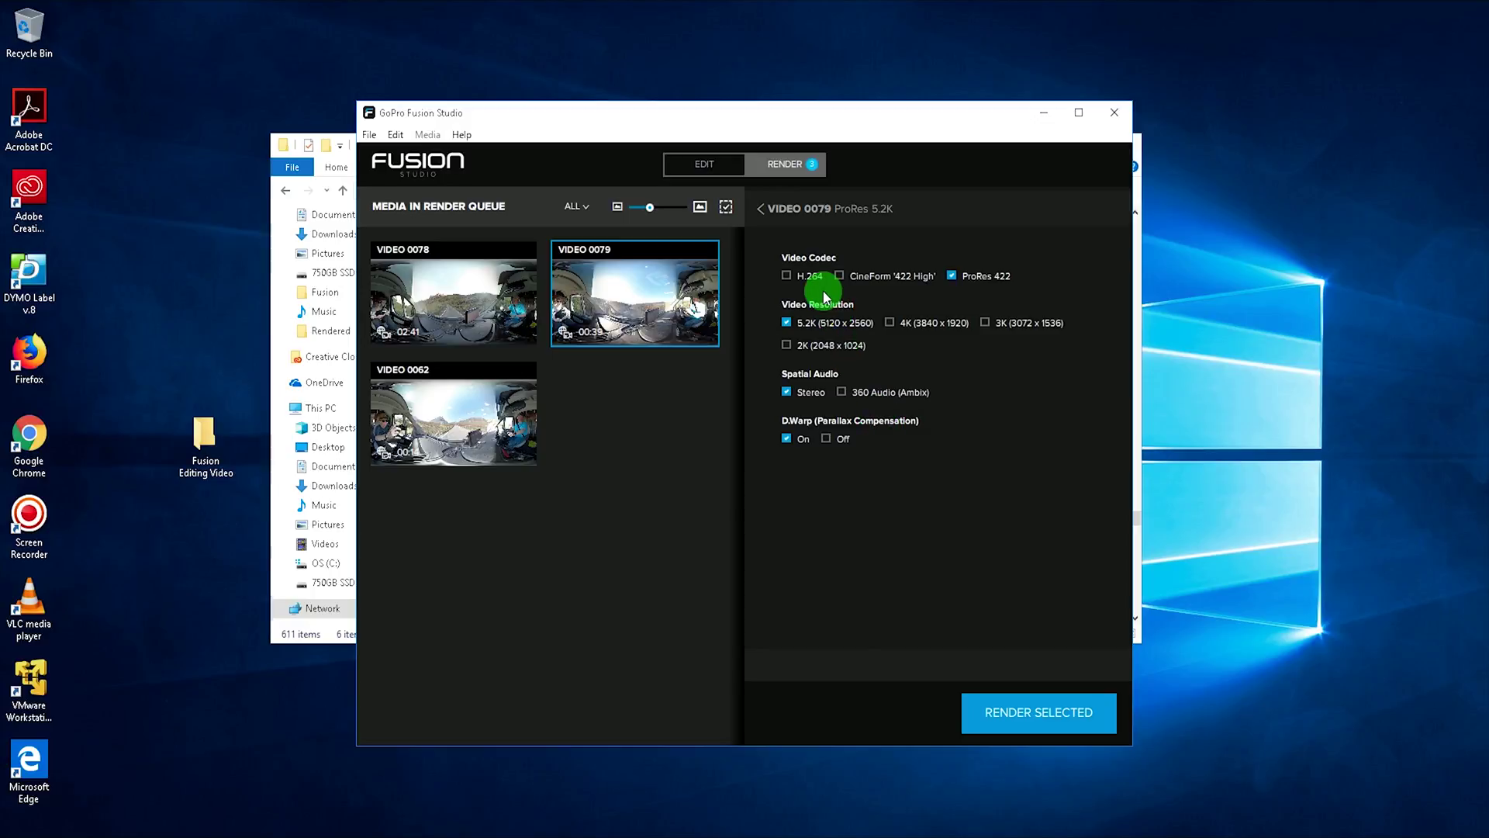
pyautogui.click(466, 295)
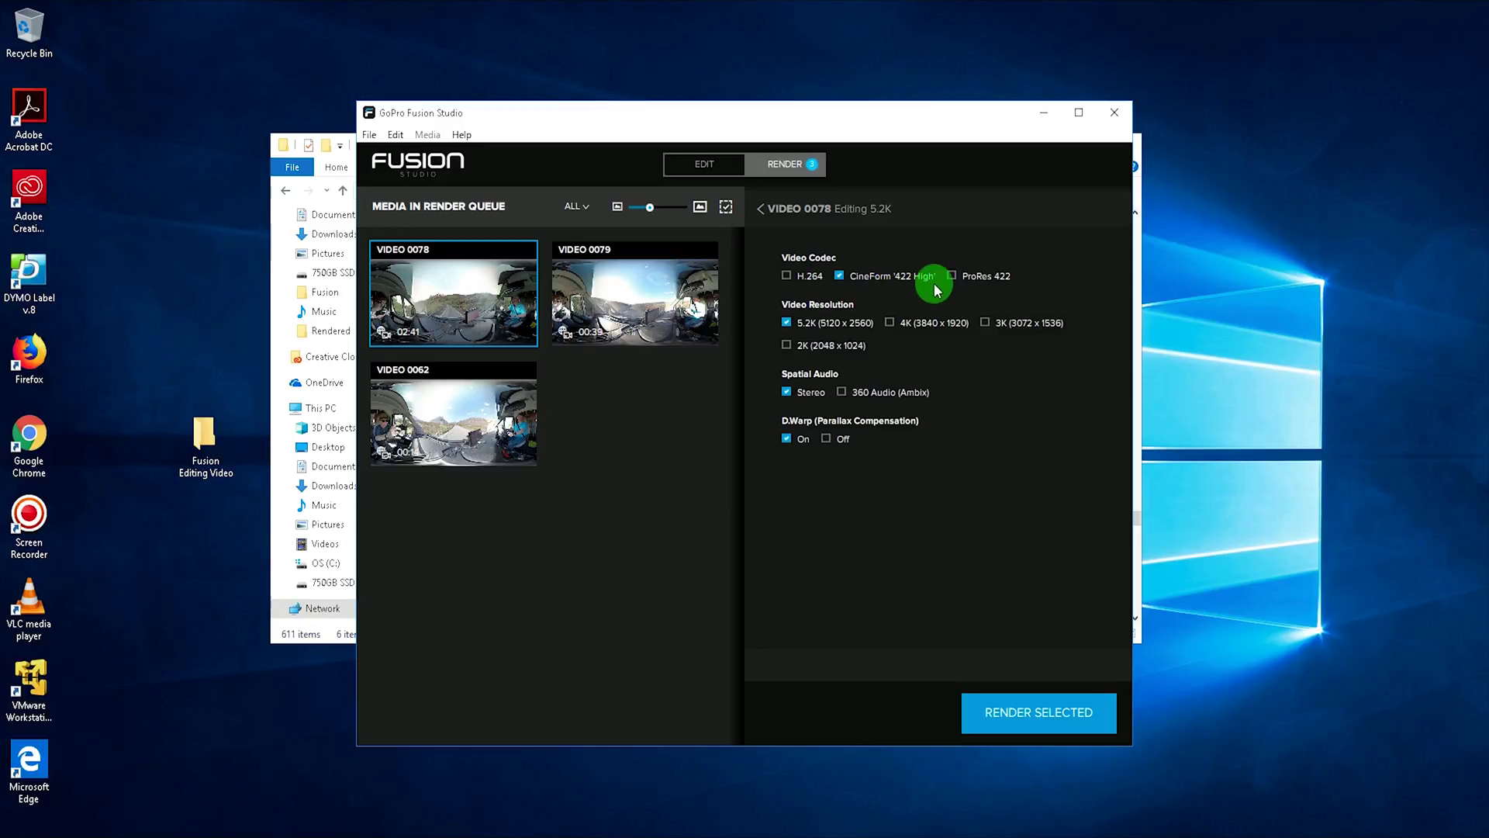
pyautogui.click(474, 397)
pyautogui.click(952, 276)
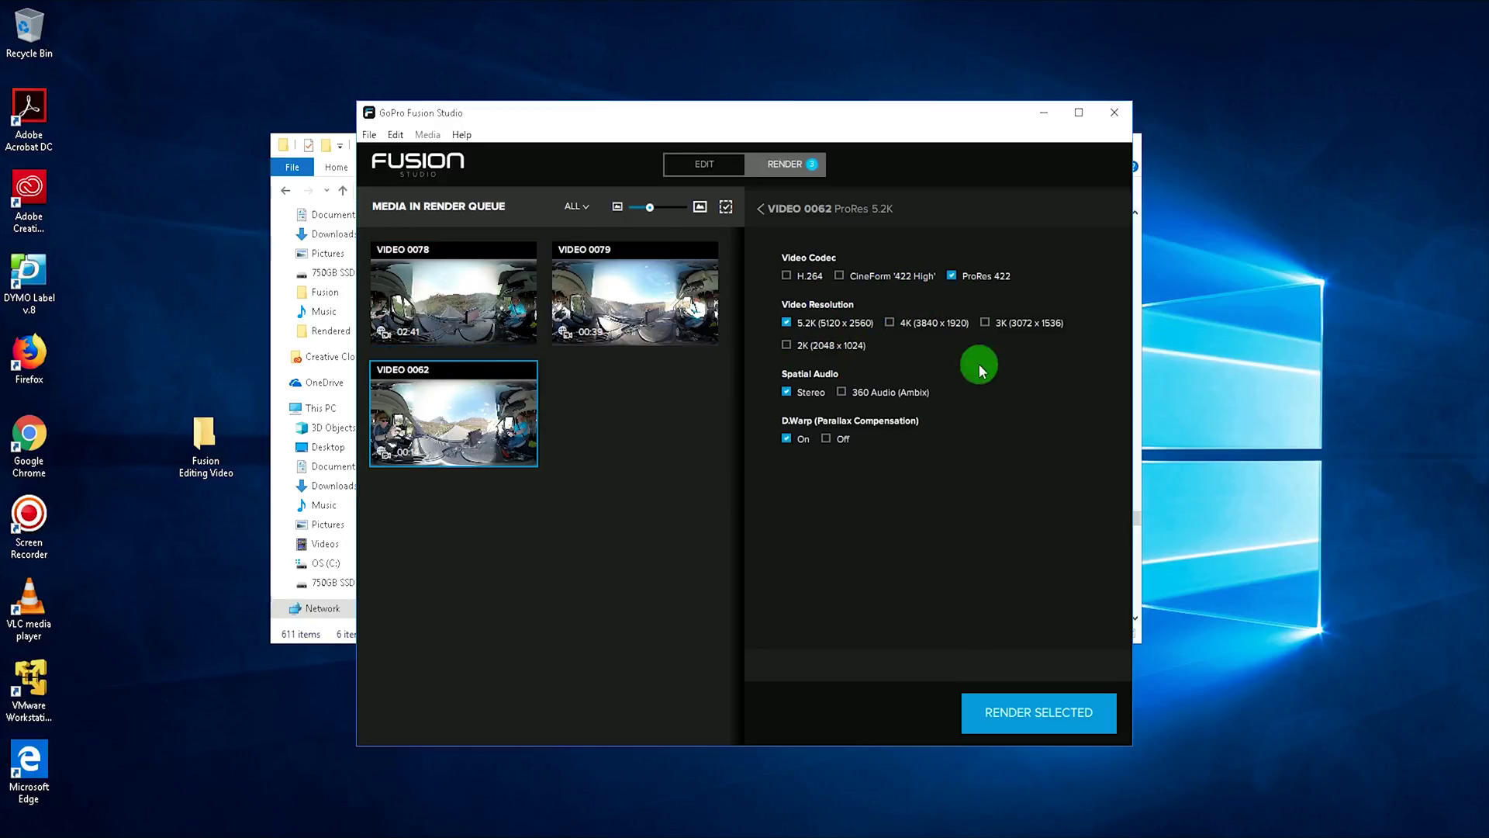
pyautogui.click(1061, 710)
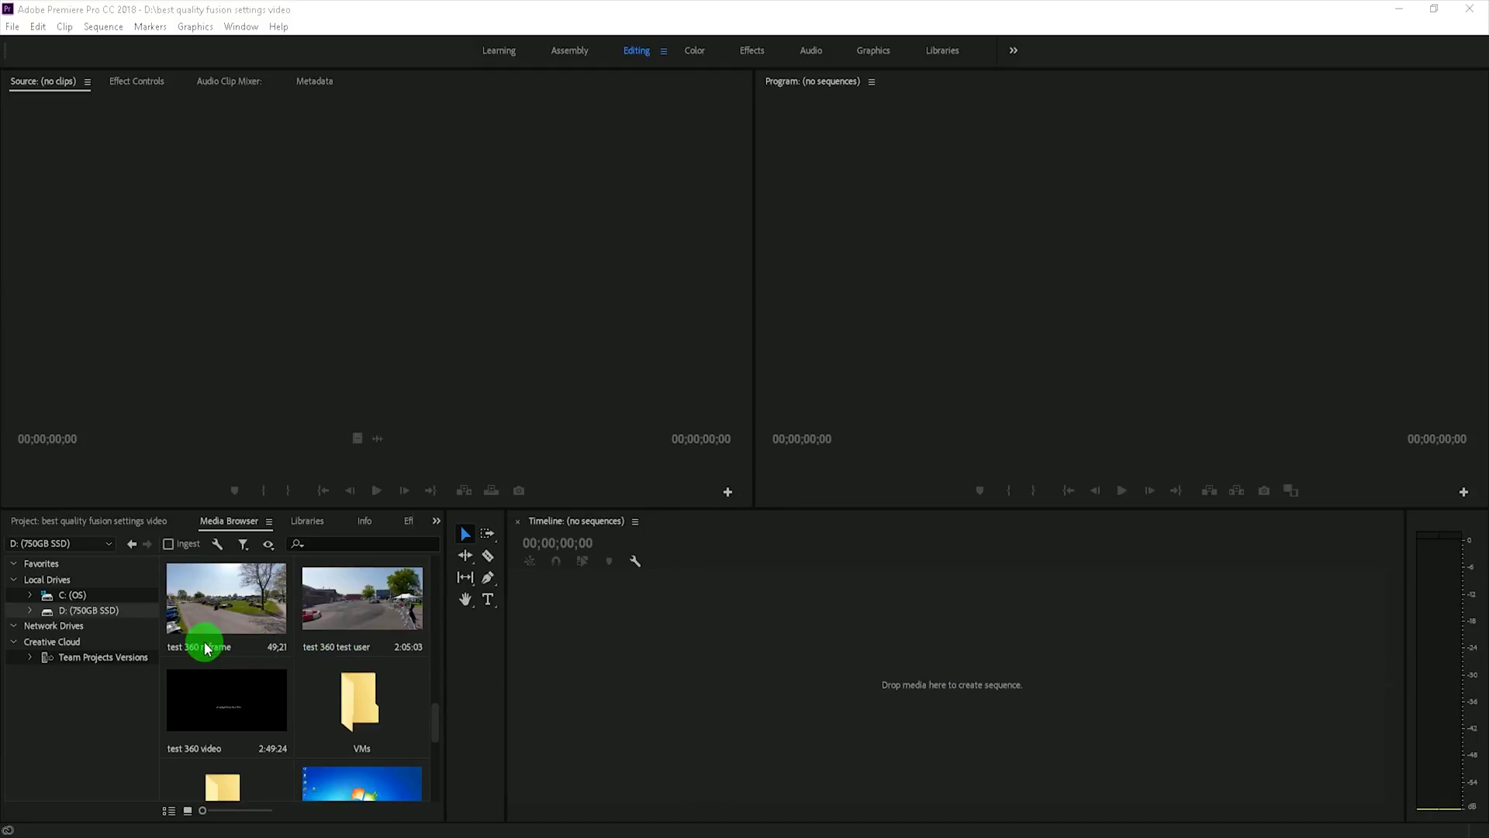
# Step: In Adobe Premiere Pro, browse to the desktop's Fusion Editing Video folder on drive C and create a sequence from clip C0017
pyautogui.click(32, 599)
pyautogui.click(31, 596)
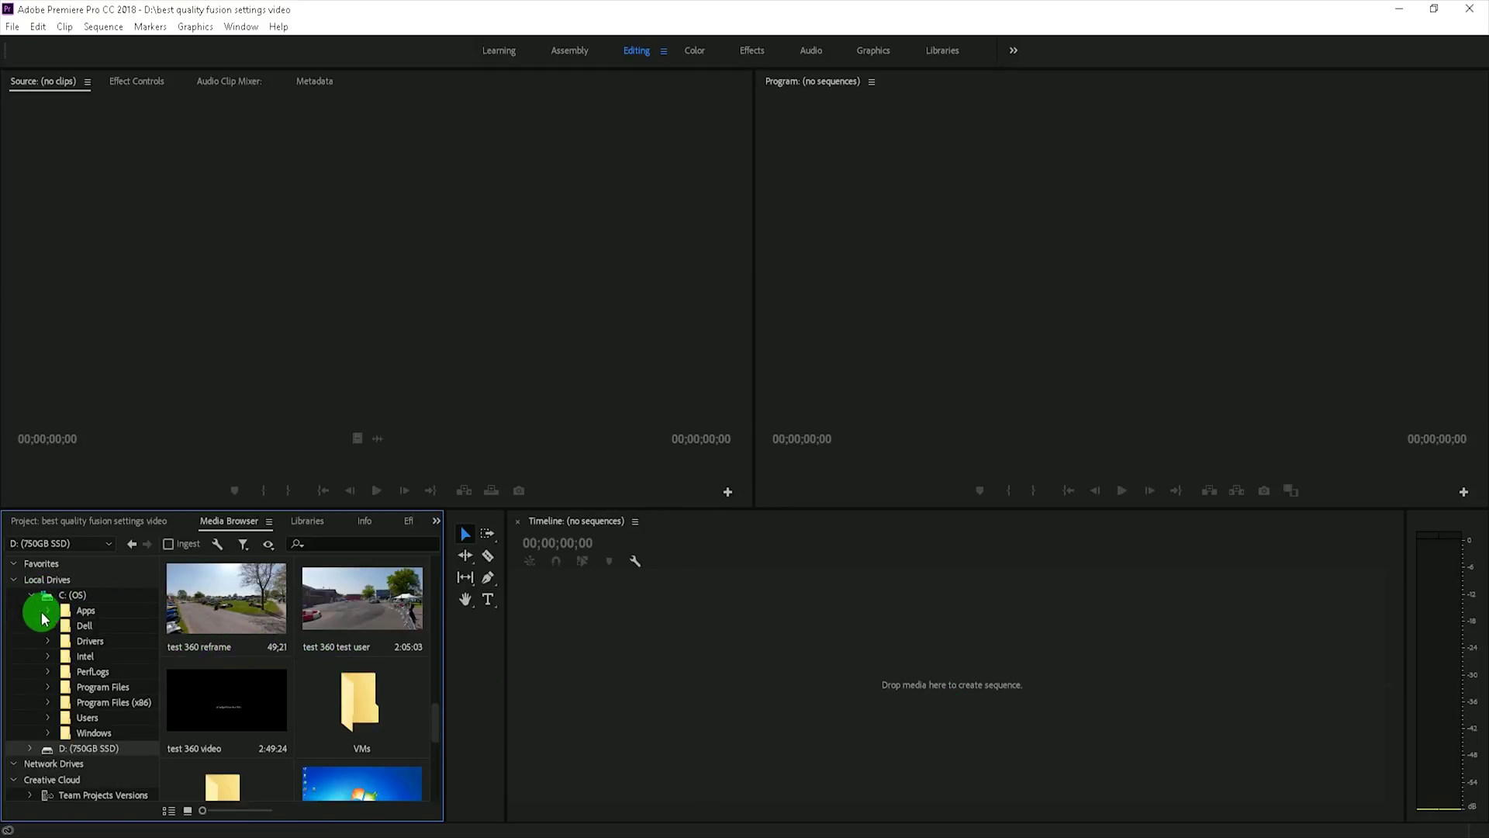
pyautogui.click(49, 721)
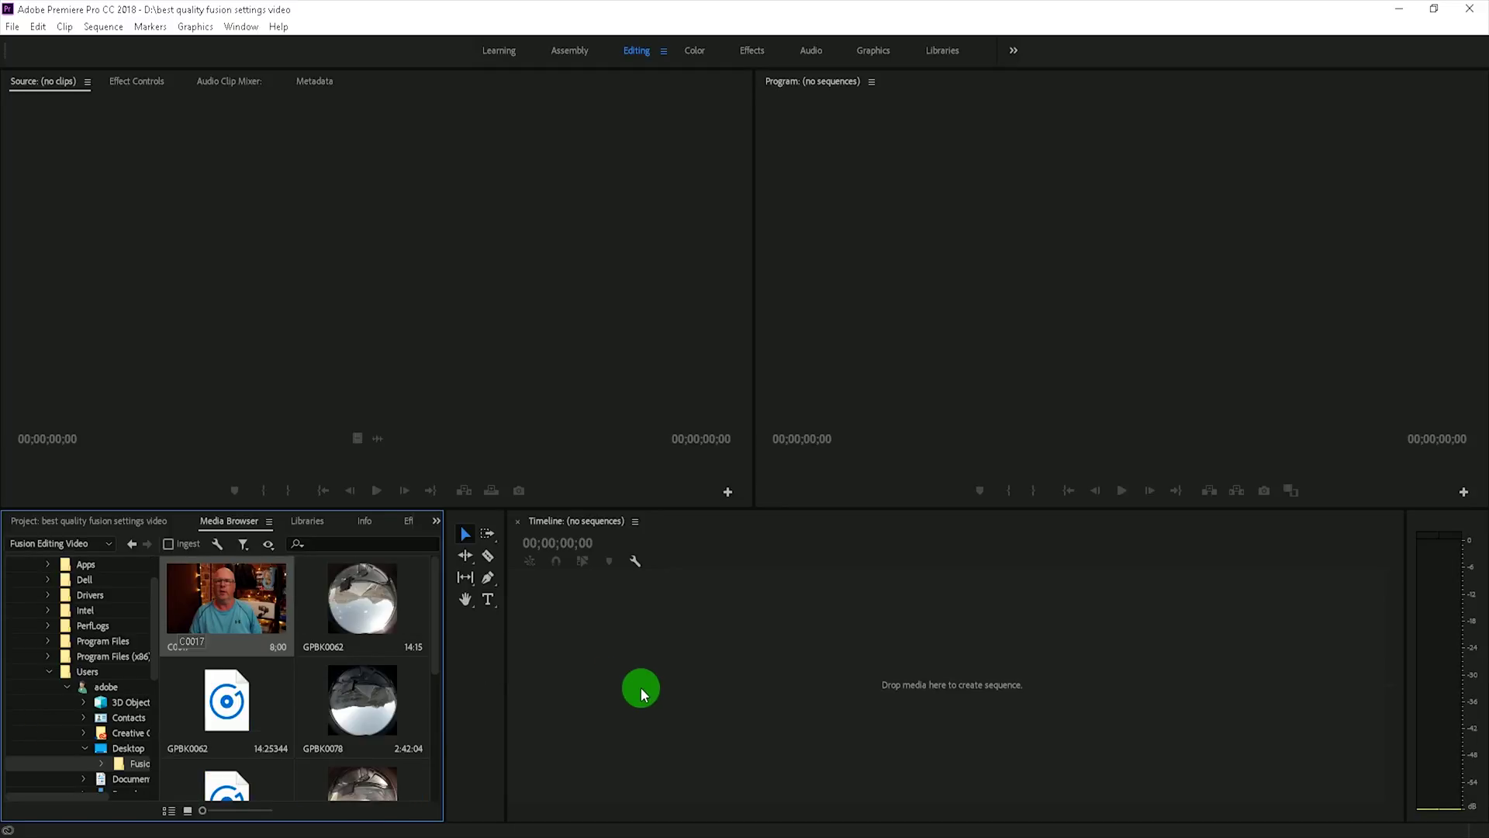
pyautogui.moveTo(641, 693); pyautogui.dragTo(640, 692)
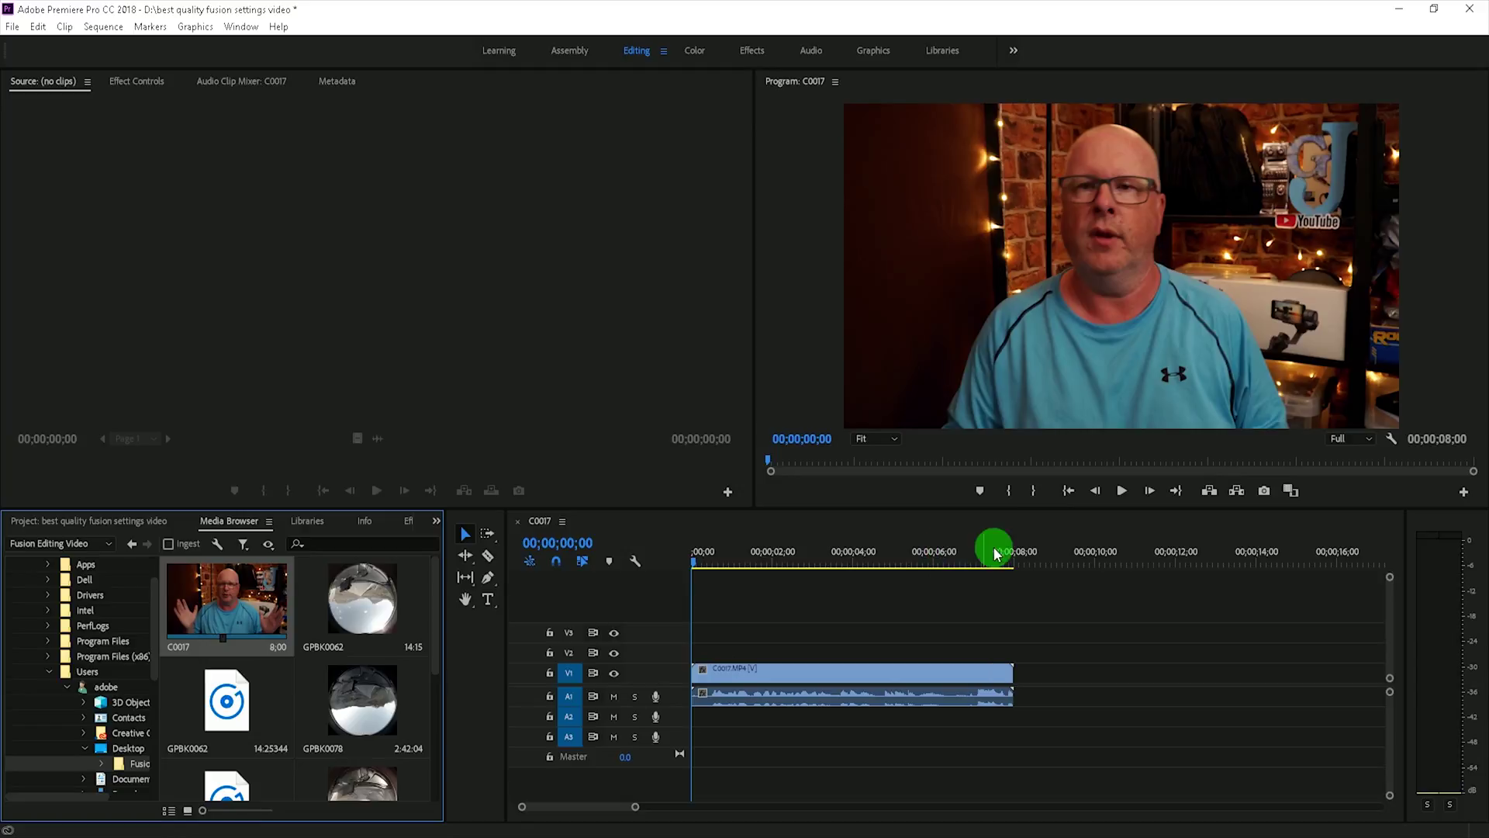
# Step: Add VIDEO_0062 from the Renered folder to the timeline behind the C0017 clip, starting at 00;00;08;26
pyautogui.click(1051, 551)
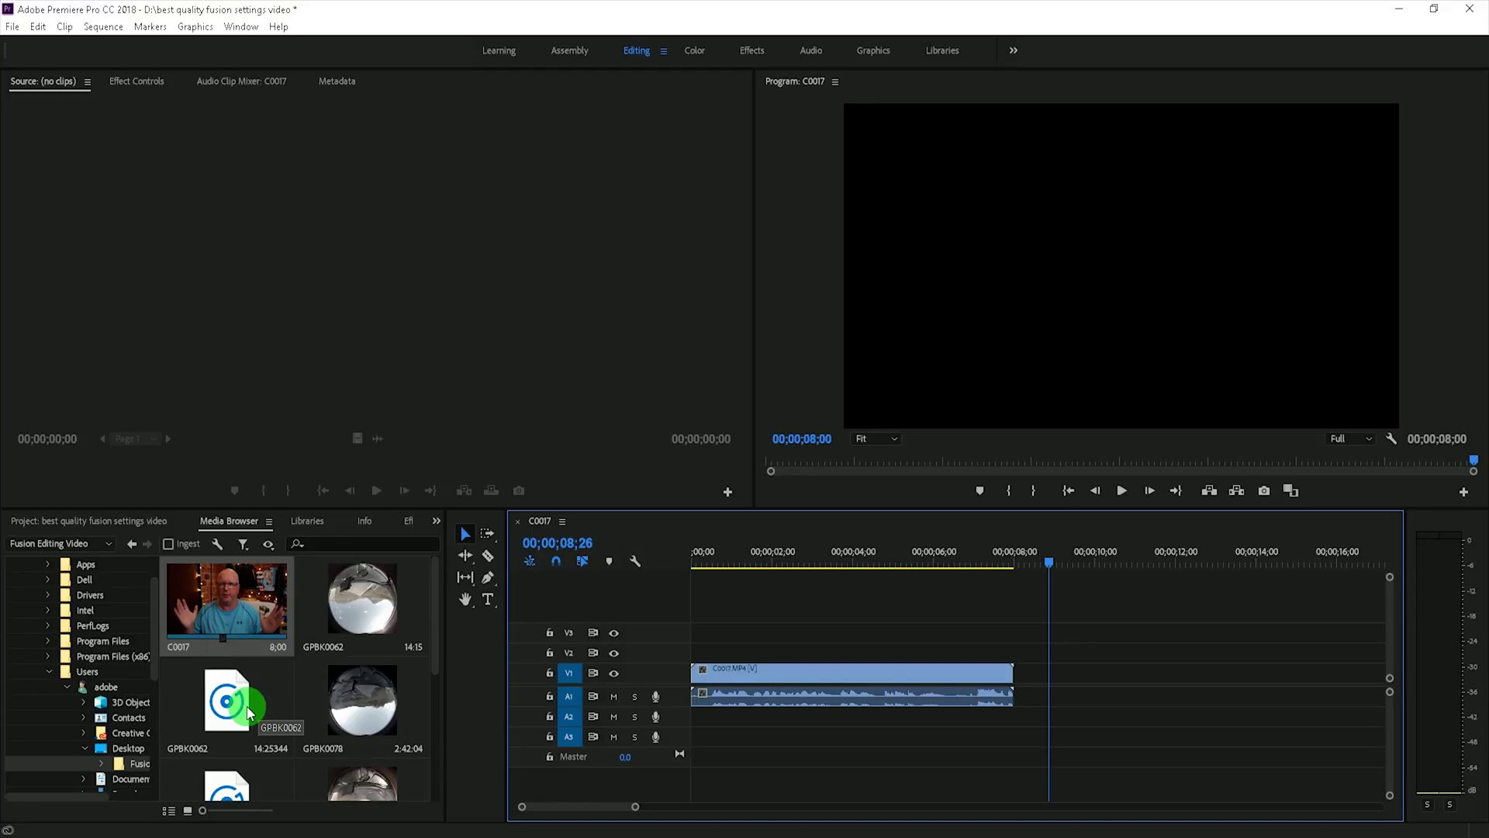
pyautogui.click(104, 766)
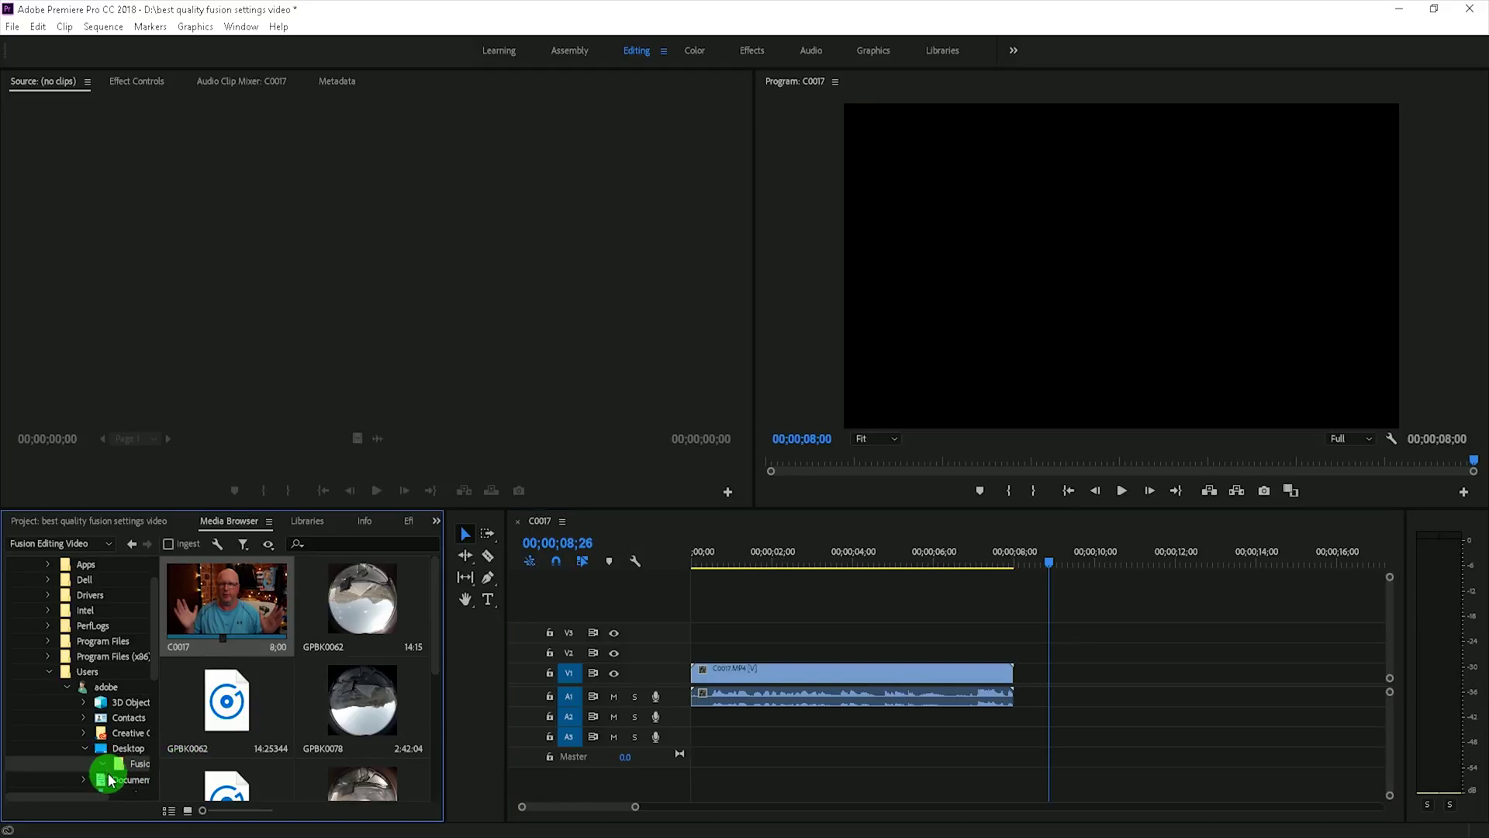
pyautogui.click(103, 765)
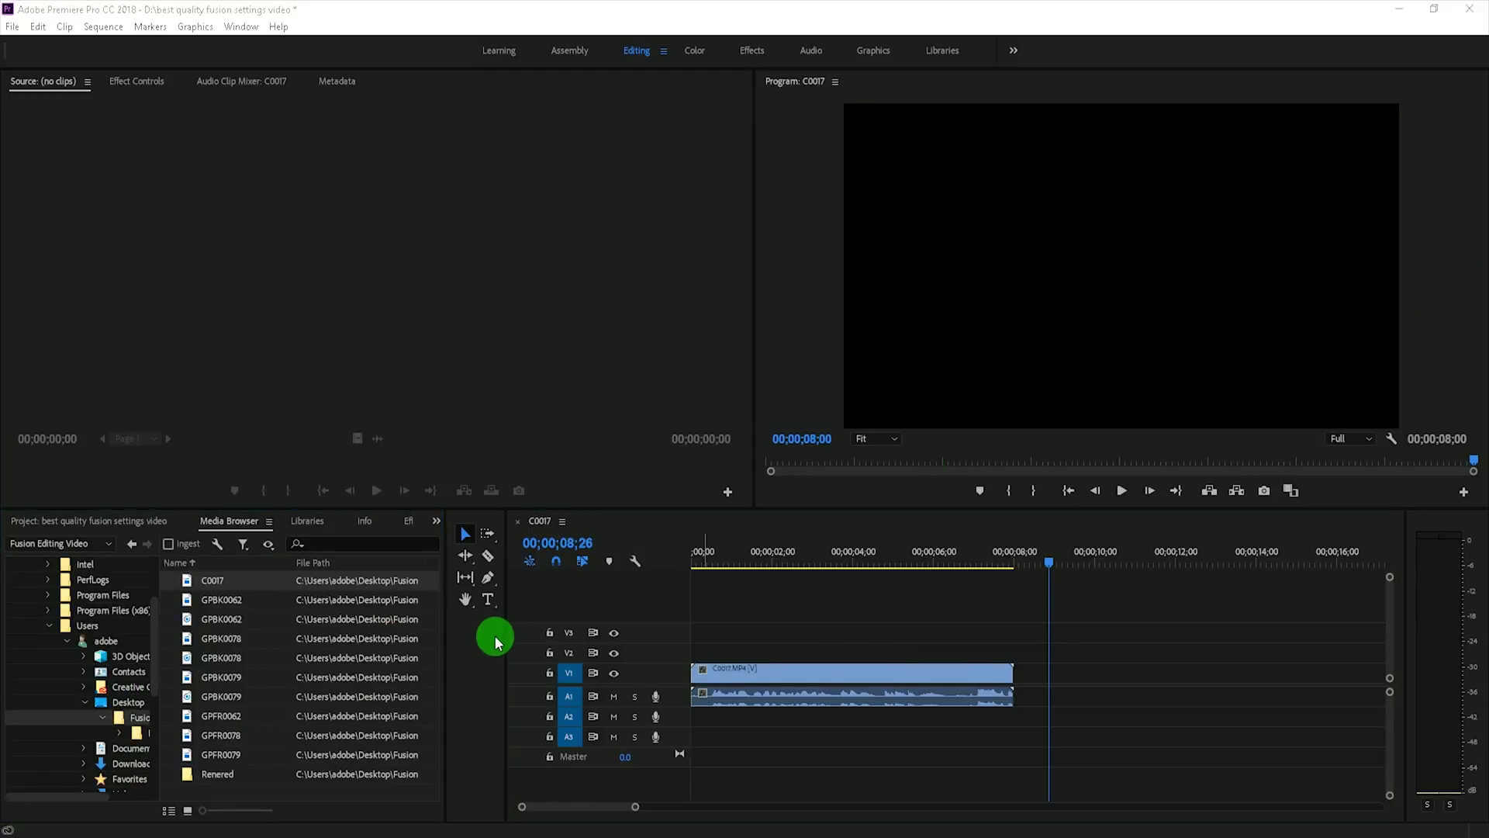
pyautogui.click(213, 779)
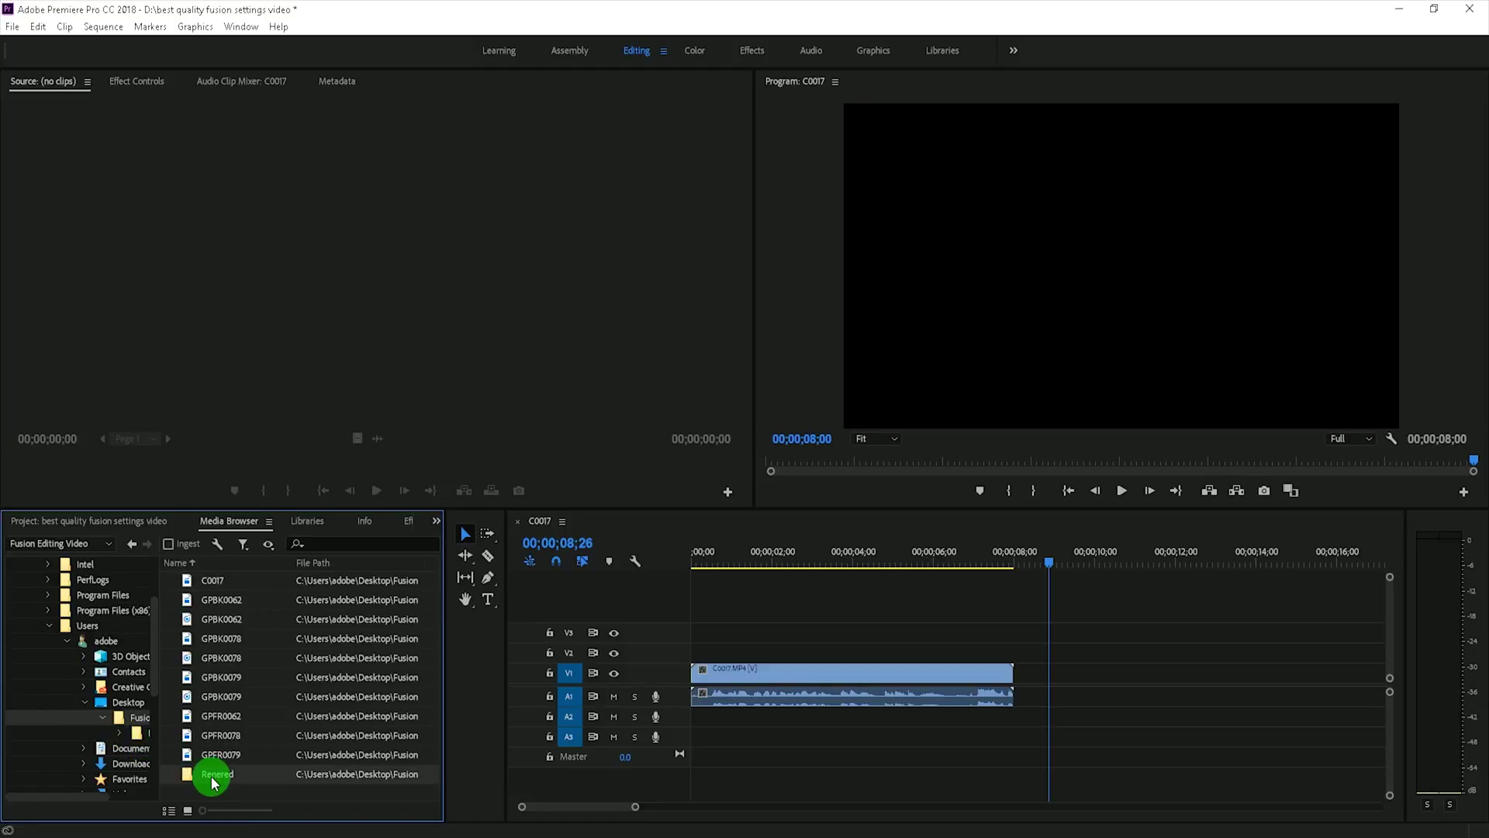
pyautogui.doubleClick(213, 778)
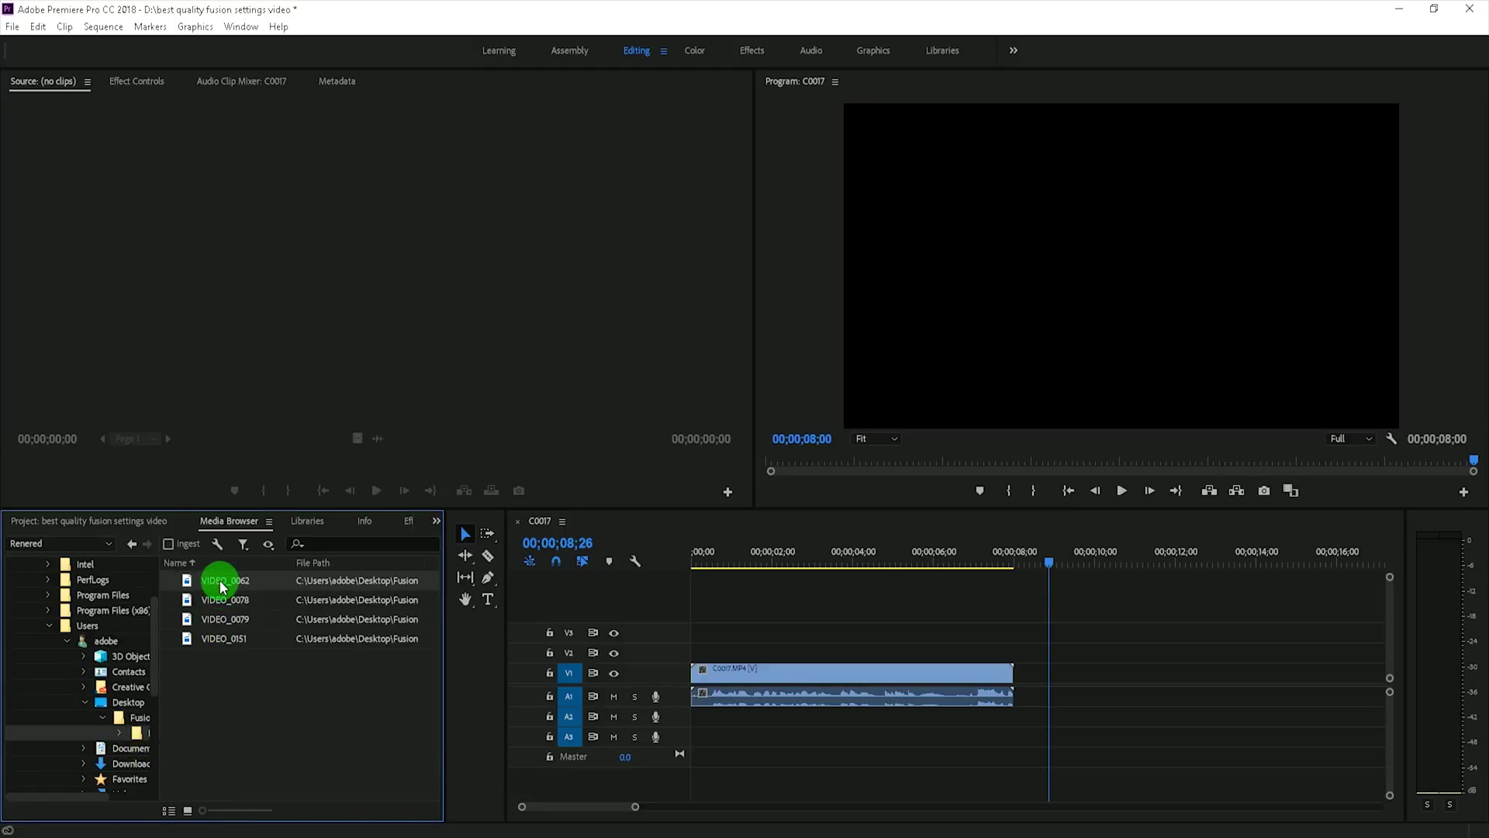
pyautogui.moveTo(222, 587); pyautogui.dragTo(142, 282)
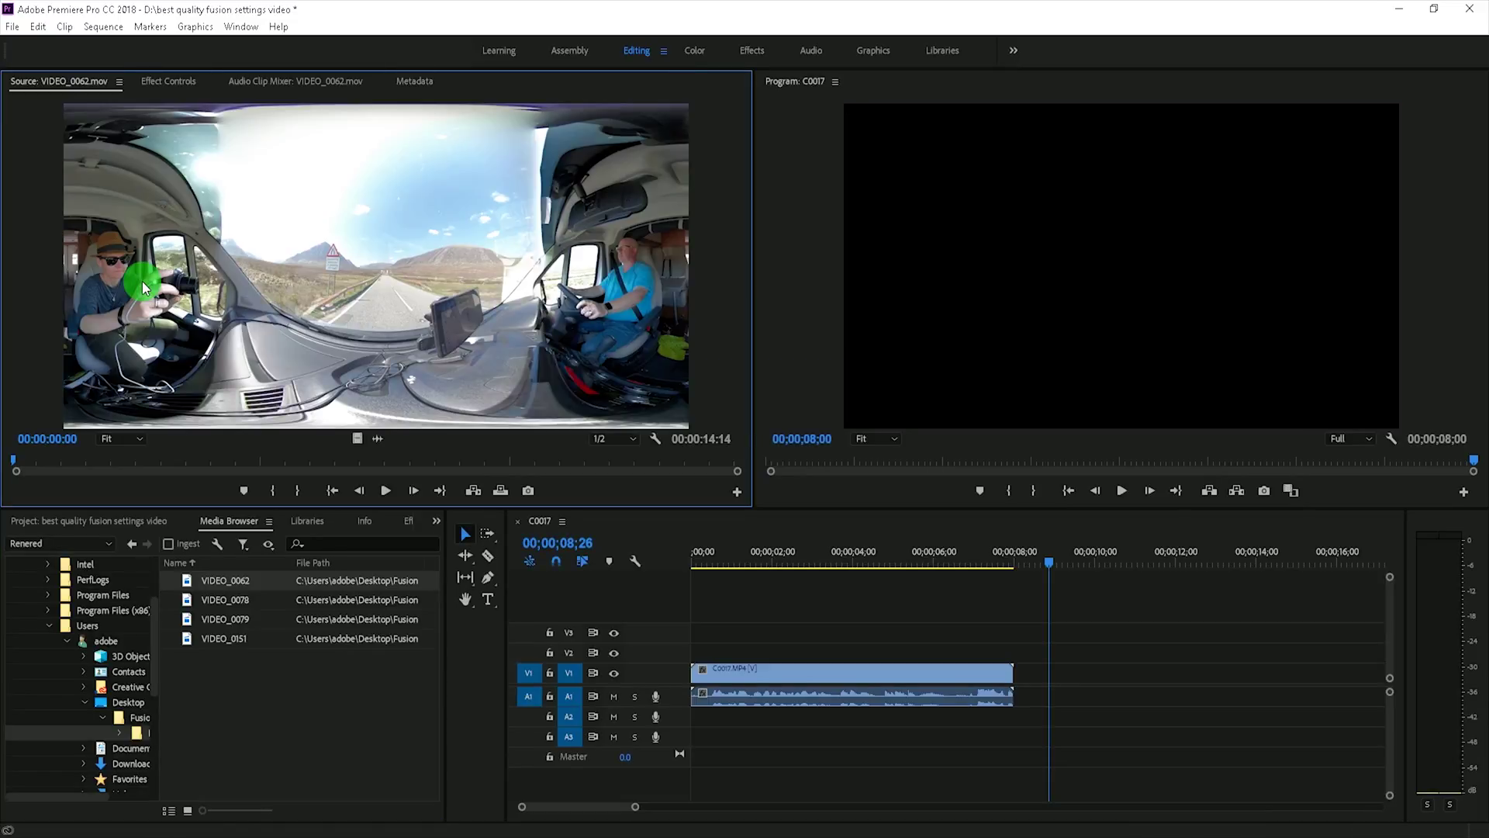
pyautogui.moveTo(141, 287)
pyautogui.mouseDown()
pyautogui.moveTo(165, 329)
pyautogui.moveTo(839, 456)
pyautogui.moveTo(557, 605)
pyautogui.moveTo(272, 470)
pyautogui.moveTo(226, 585)
pyautogui.moveTo(1058, 659)
pyautogui.moveTo(1070, 671)
pyautogui.moveTo(1058, 662)
pyautogui.moveTo(1059, 676)
pyautogui.mouseUp()
pyautogui.moveTo(633, 805); pyautogui.dragTo(731, 807)
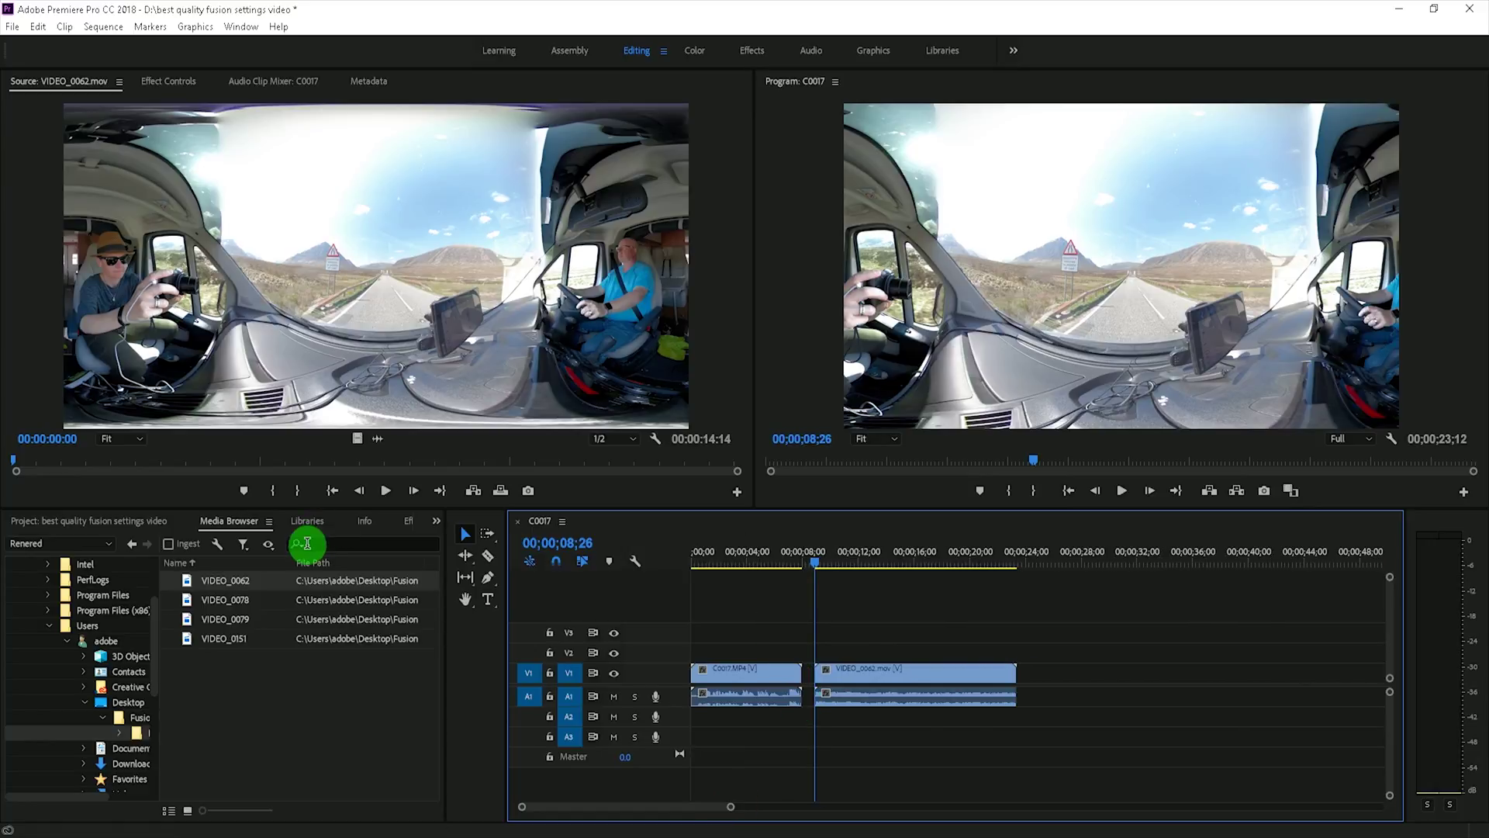
# Step: Search the effects for "refr" and apply GoPro VR Reframe to the VIDEO_0062 clip
pyautogui.click(409, 521)
pyautogui.click(134, 537)
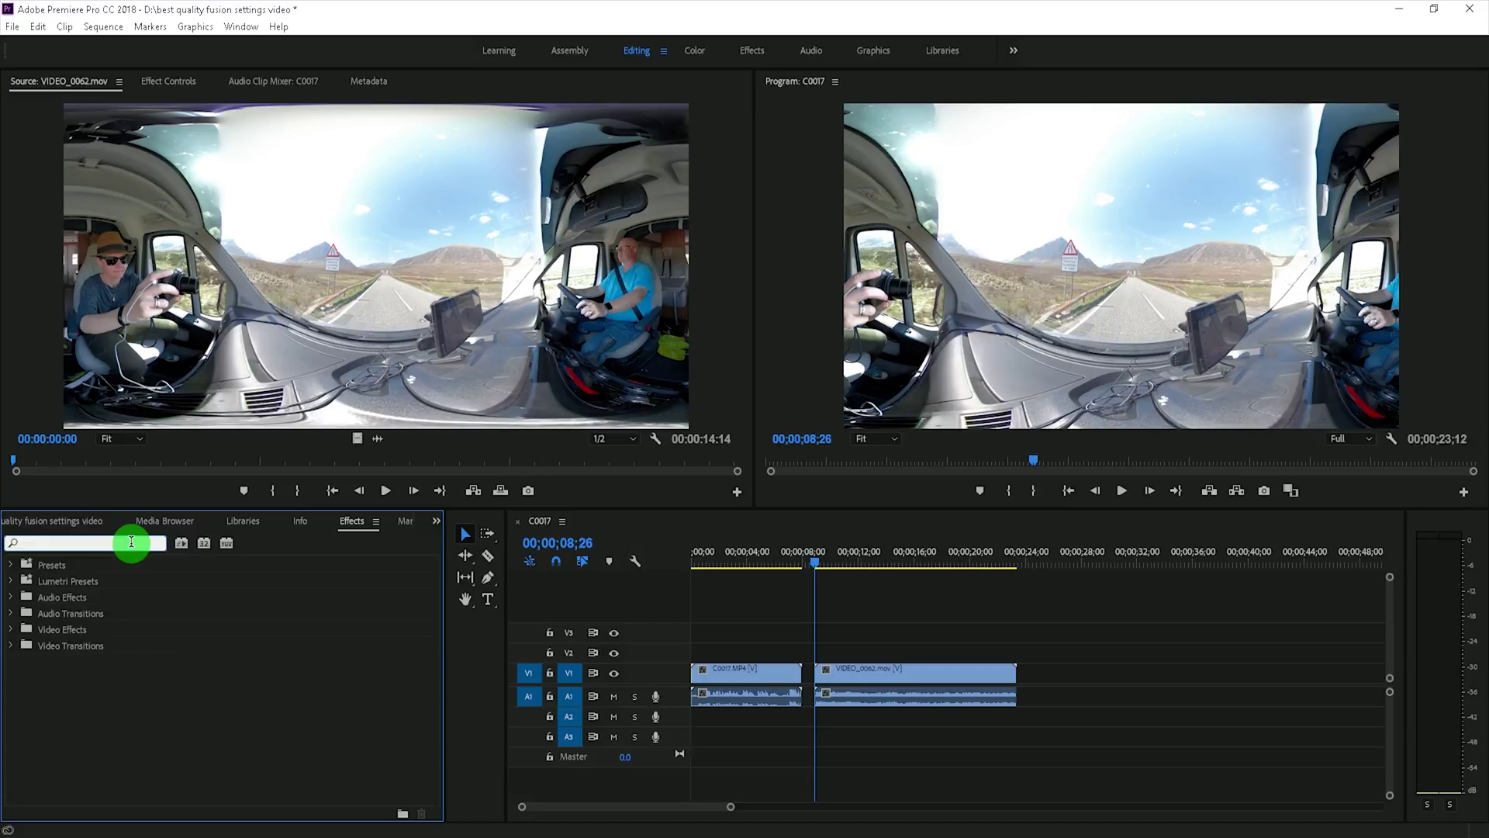
pyautogui.write('refre')
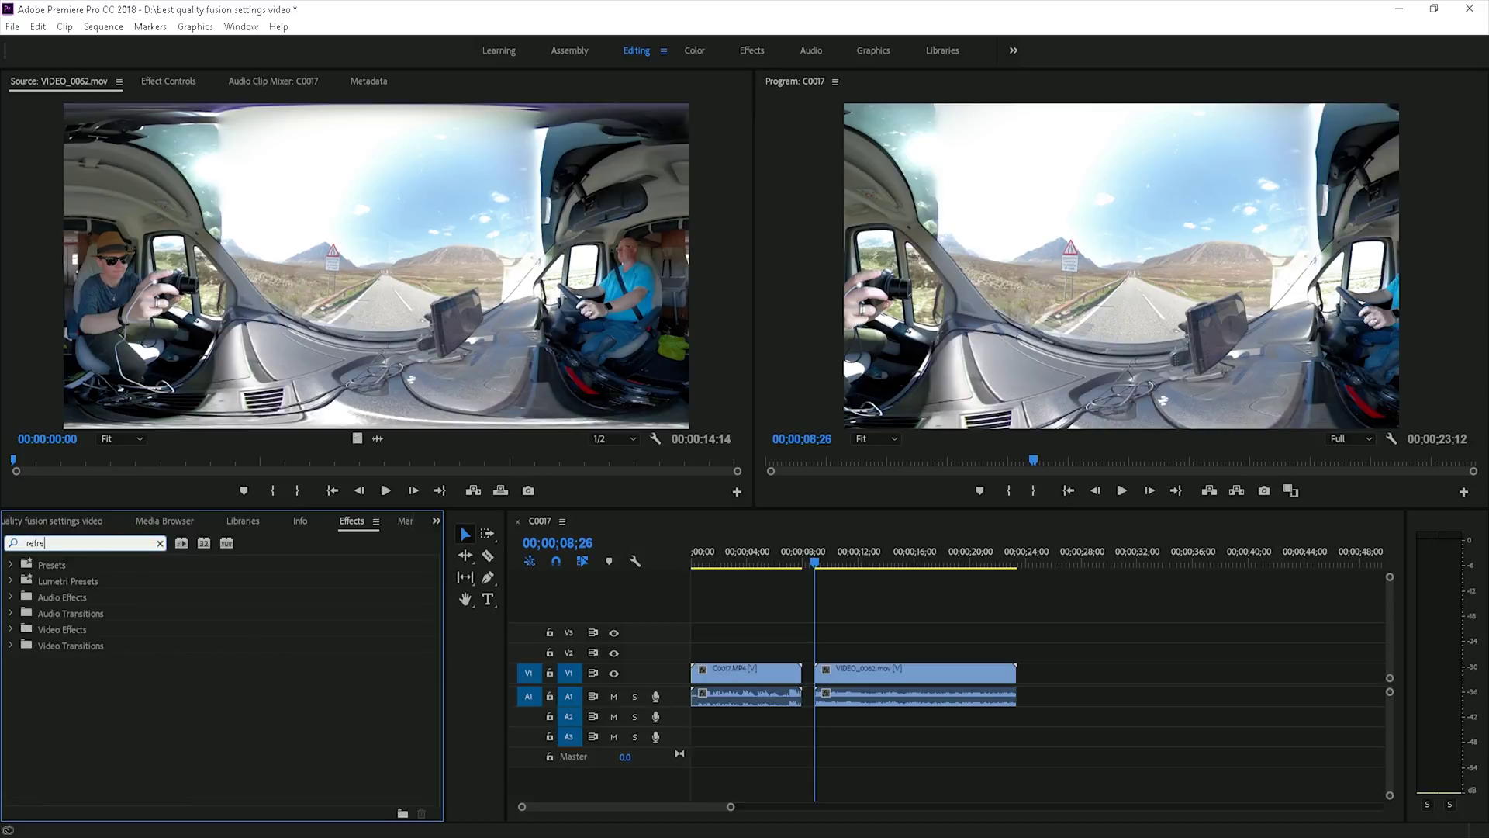
pyautogui.press('BackSpace')
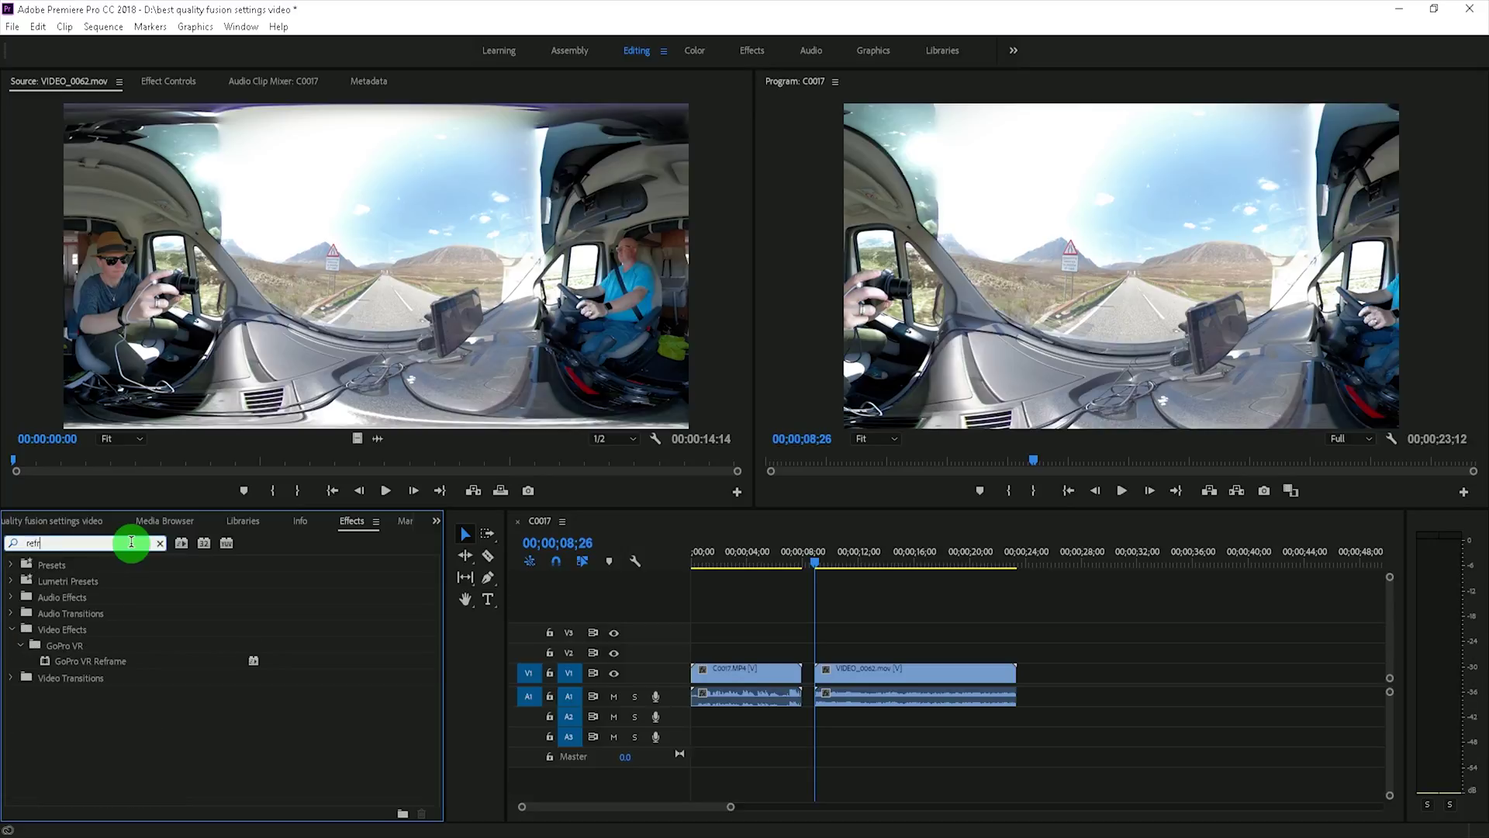
pyautogui.click(87, 664)
pyautogui.moveTo(78, 669); pyautogui.dragTo(902, 700)
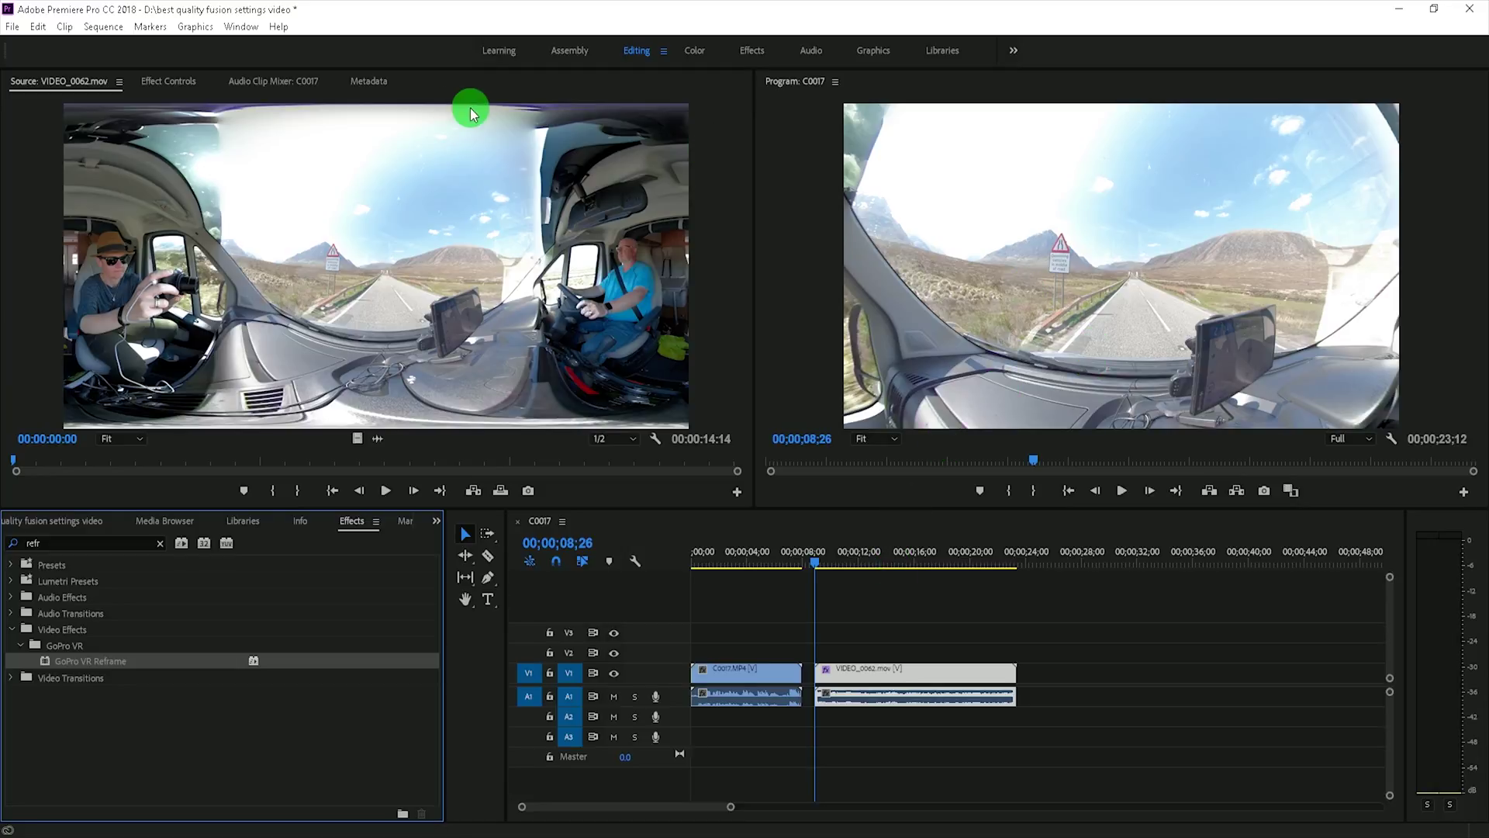
# Step: Enable keyframing for the FOV, Yaw, Pitch and Roll of VIDEO_0062's GoPro VR Reframe effect at the clip's start
pyautogui.click(186, 81)
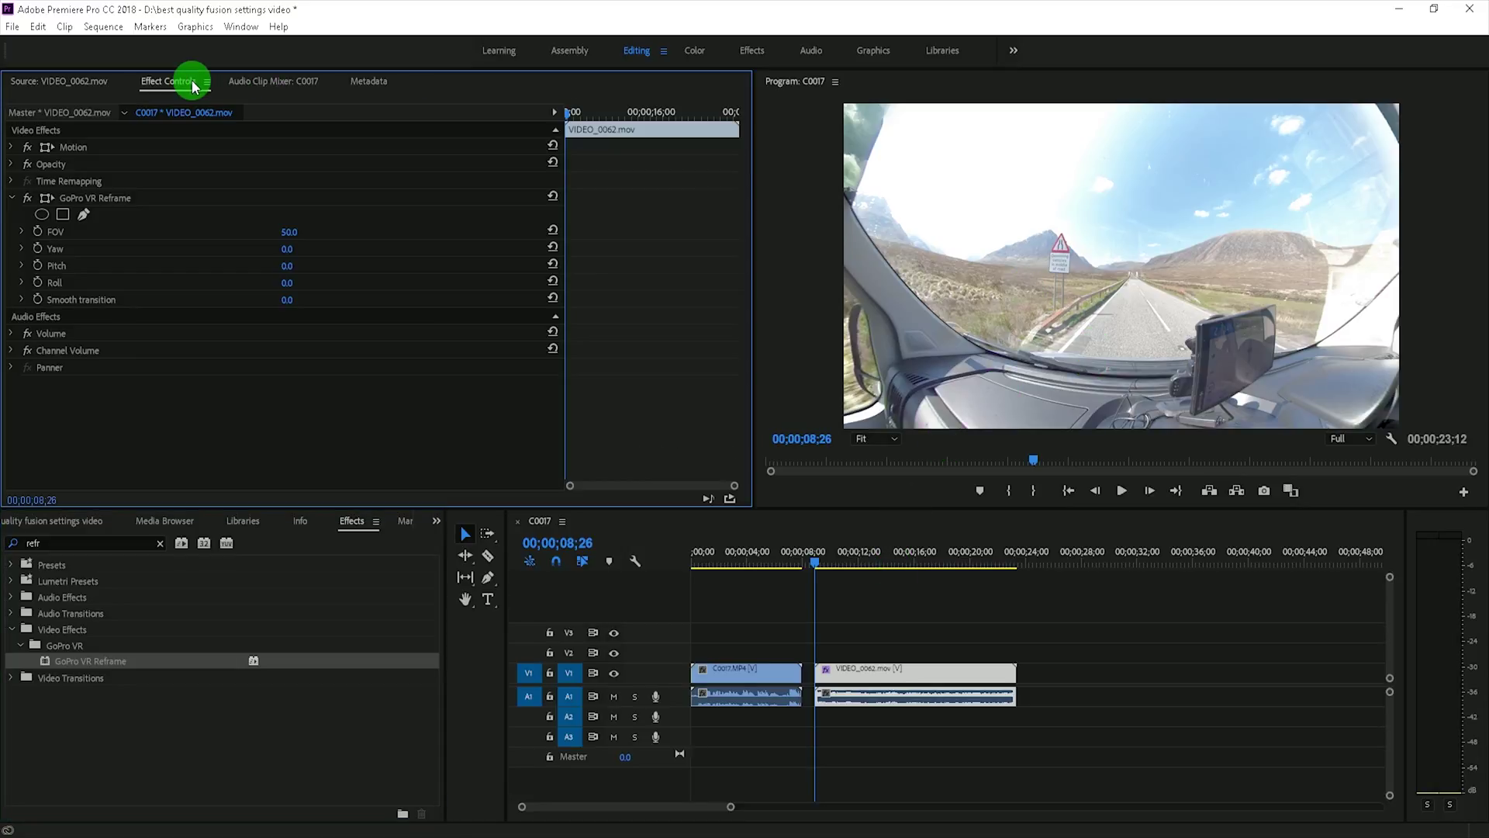
pyautogui.click(37, 231)
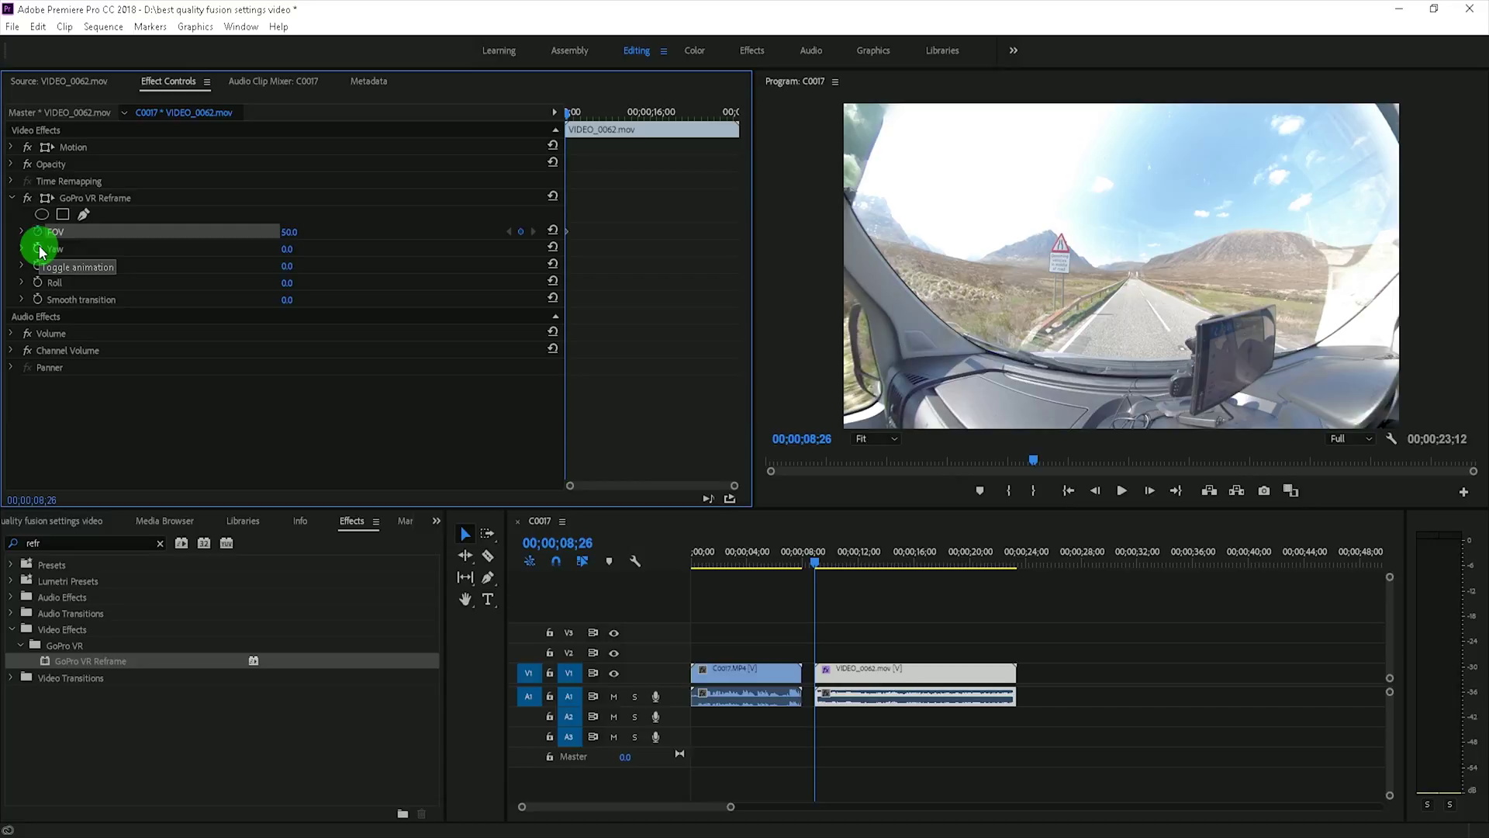
pyautogui.click(37, 248)
pyautogui.click(37, 266)
pyautogui.click(37, 282)
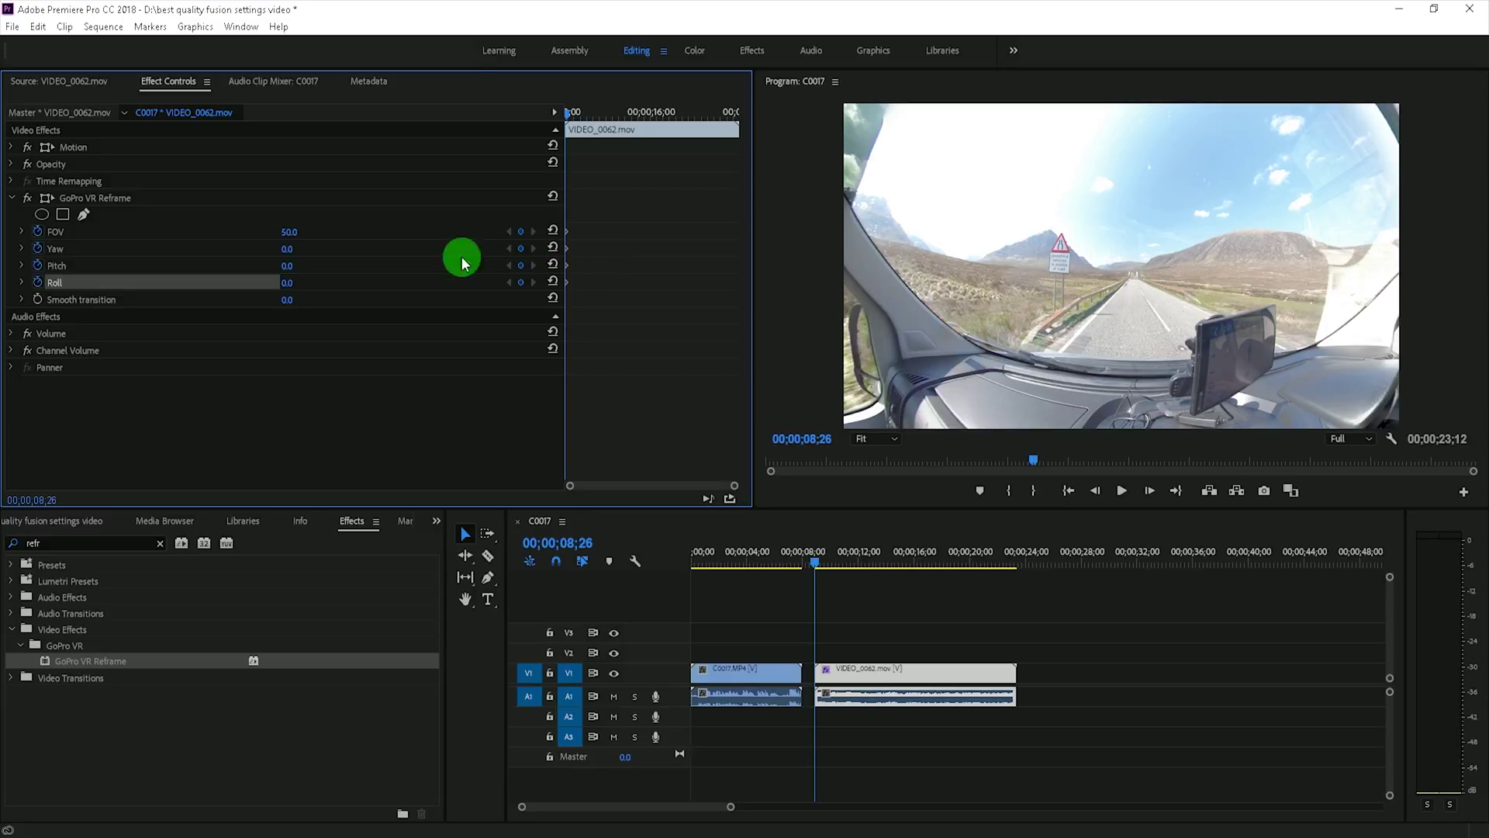
# Step: At the start of VIDEO_0062, set the GoPro VR Reframe FOV to 20 and the yaw to -229°
pyautogui.click(290, 233)
pyautogui.write('20')
pyautogui.press('Return')
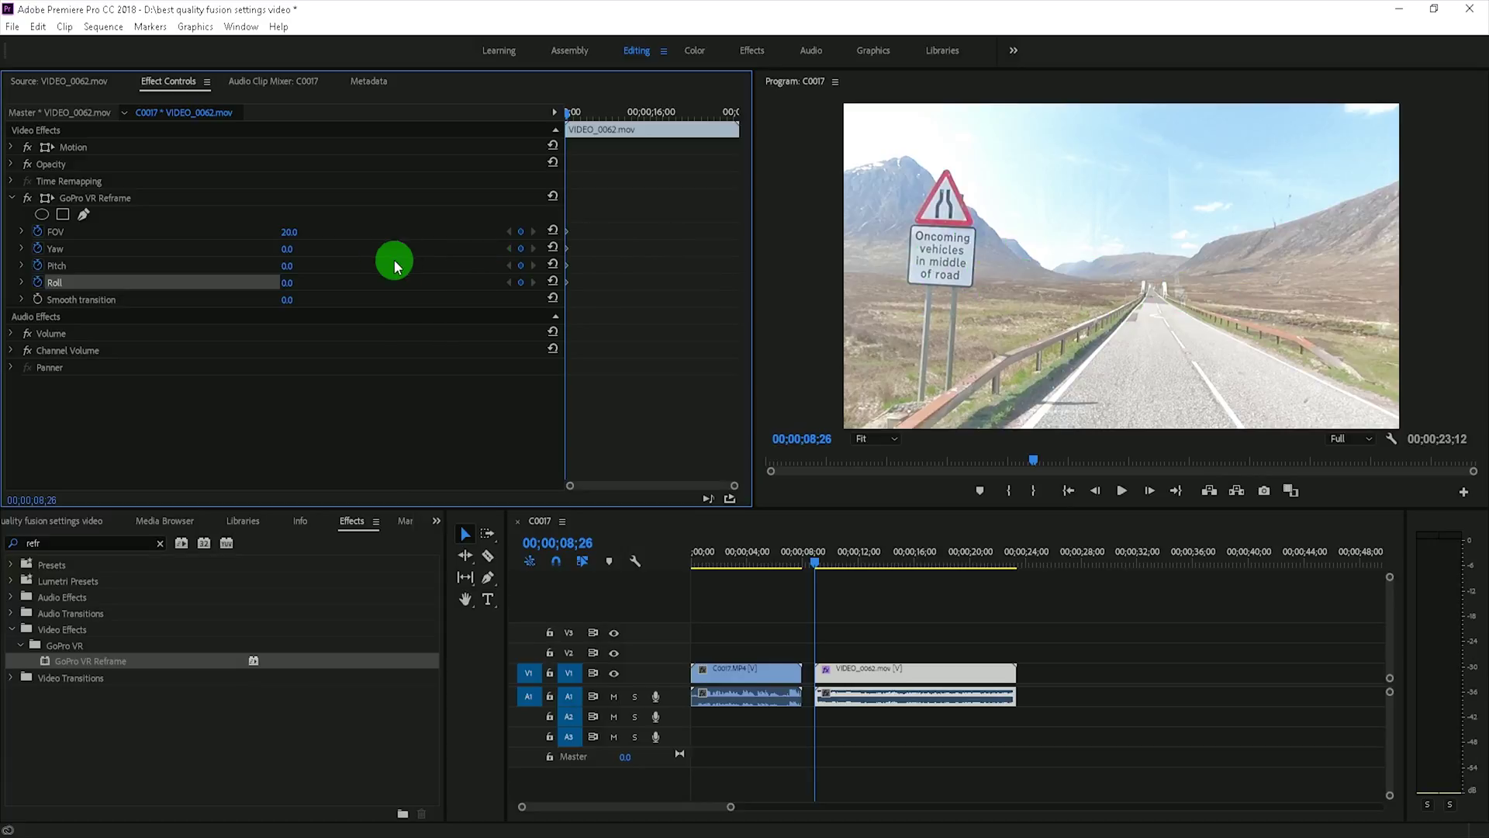
pyautogui.moveTo(288, 252)
pyautogui.mouseDown()
pyautogui.moveTo(109, 252)
pyautogui.moveTo(307, 248)
pyautogui.mouseUp()
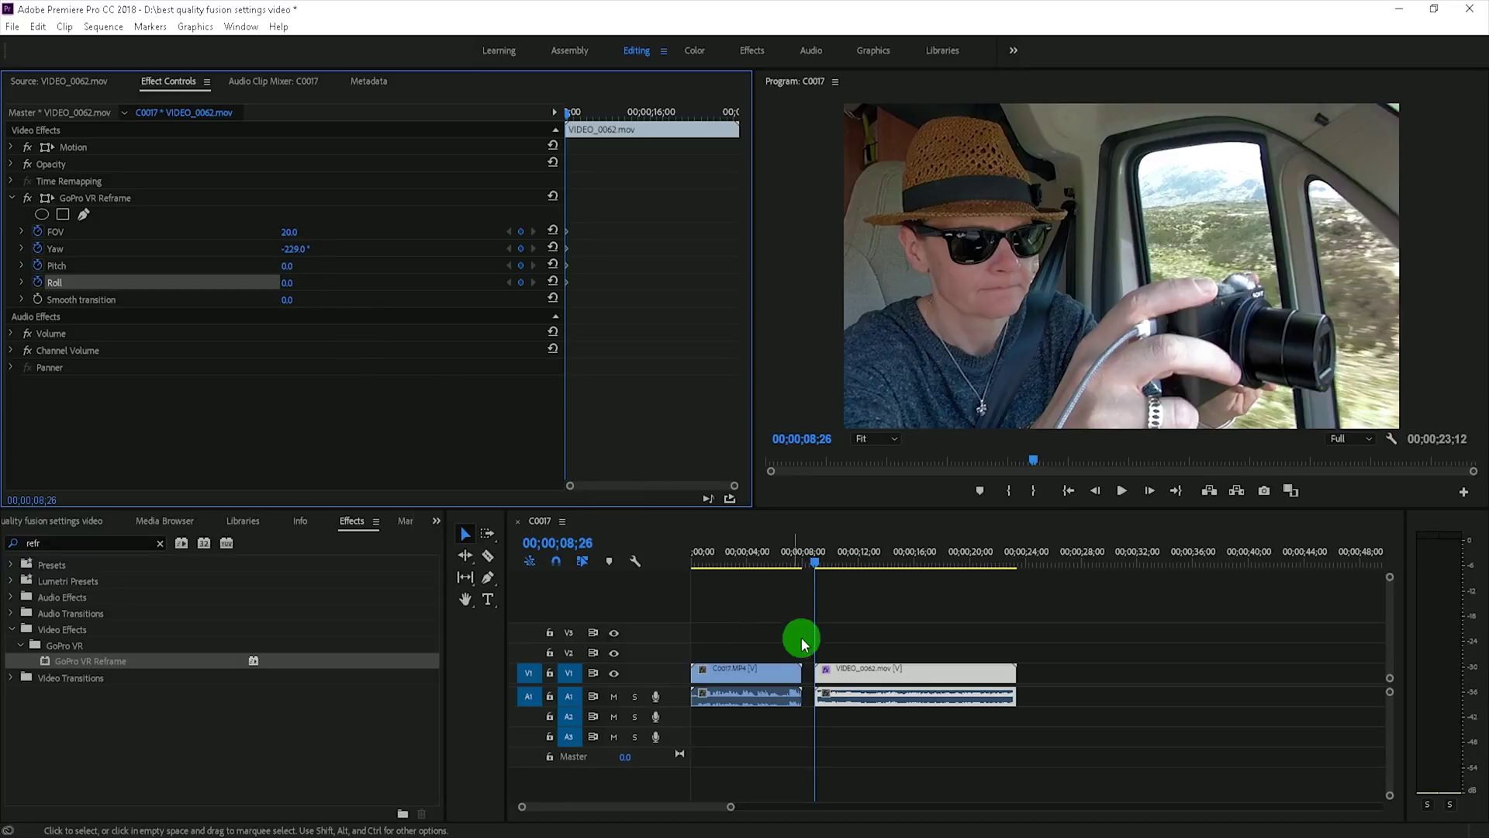
# Step: Keyframe the VIDEO_0062 reframe's yaw at 00;00;09;26 so the view swings round to the road ahead
pyautogui.moveTo(814, 562); pyautogui.dragTo(829, 561)
pyautogui.click(364, 314)
pyautogui.moveTo(296, 249); pyautogui.dragTo(178, 249)
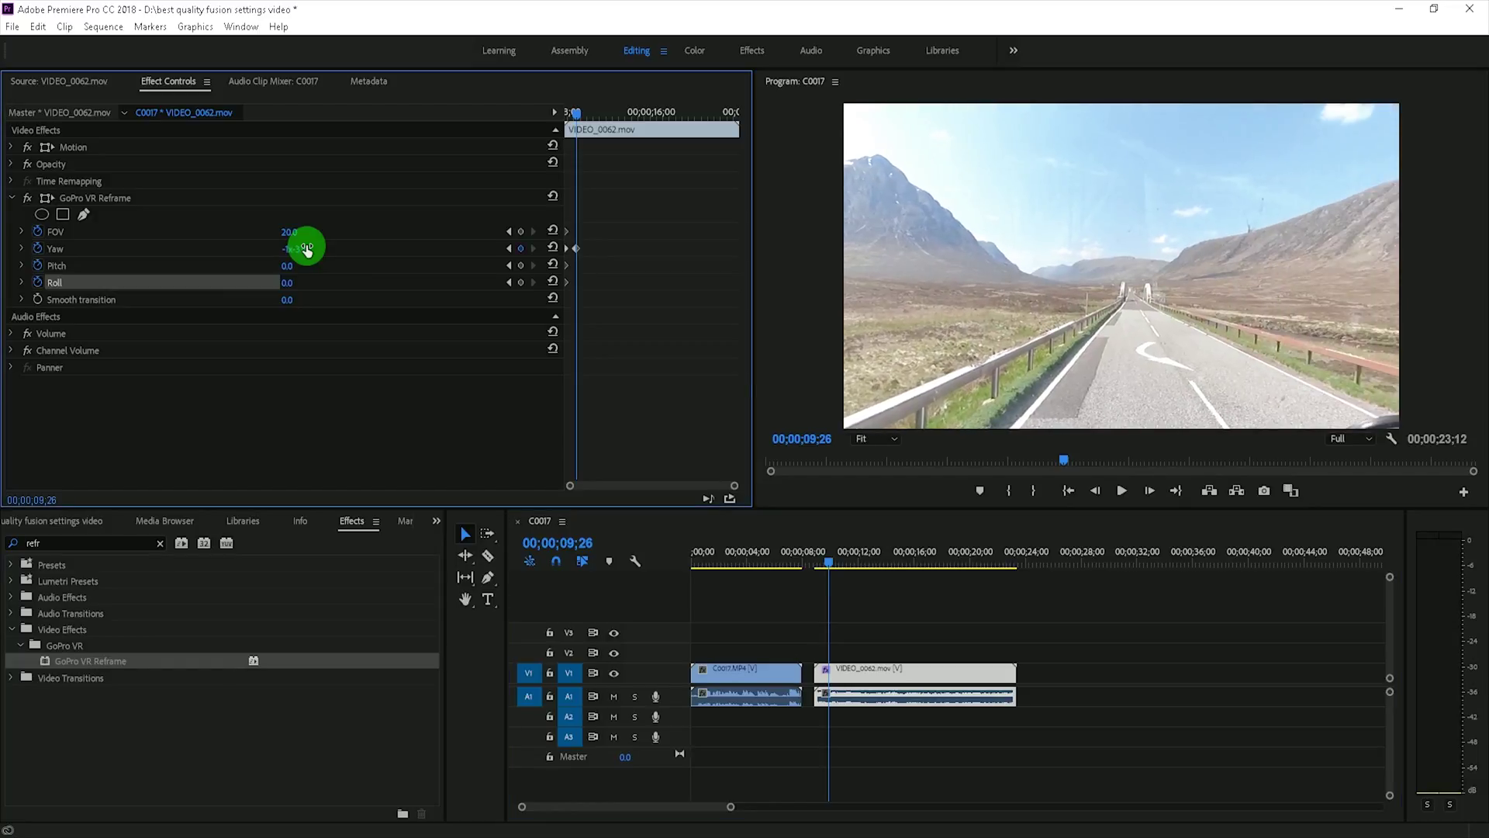
# Step: At 00;00;12;26, add a GoPro VR Reframe FOV keyframe with the value 26
pyautogui.moveTo(830, 560); pyautogui.dragTo(868, 560)
pyautogui.click(336, 240)
pyautogui.moveTo(287, 232); pyautogui.dragTo(292, 232)
pyautogui.click(775, 608)
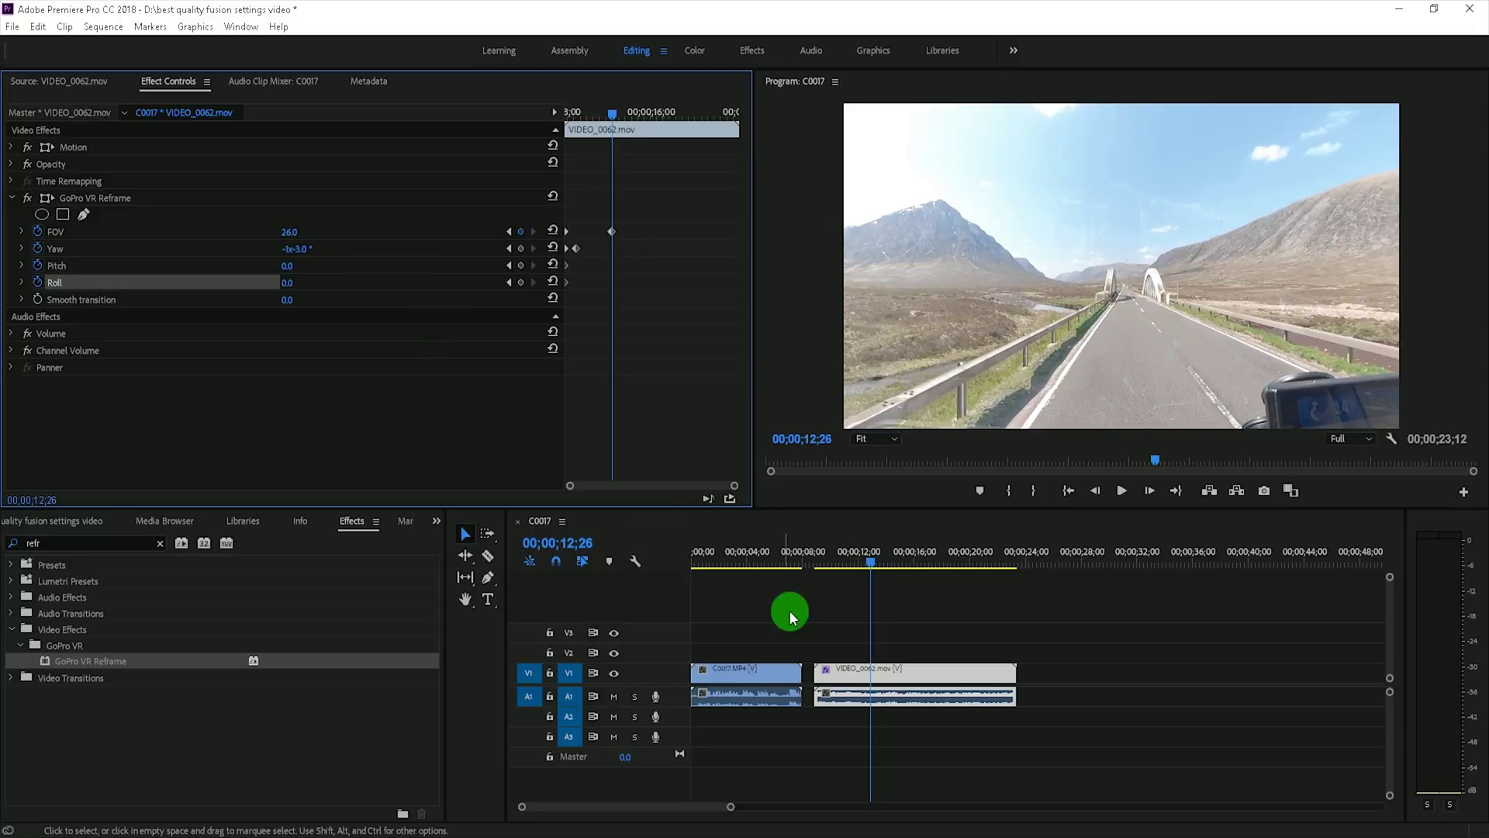
# Step: About one second further along VIDEO_0062, add another reframe FOV keyframe with the value 33
pyautogui.moveTo(866, 572); pyautogui.dragTo(881, 560)
pyautogui.click(402, 277)
pyautogui.moveTo(284, 232); pyautogui.dragTo(290, 232)
pyautogui.click(359, 268)
# Step: At 00;00;14;09 in VIDEO_0062, add a GoPro VR Reframe FOV keyframe of 50 and play the result back
pyautogui.moveTo(876, 560); pyautogui.dragTo(890, 560)
pyautogui.click(534, 369)
pyautogui.click(291, 232)
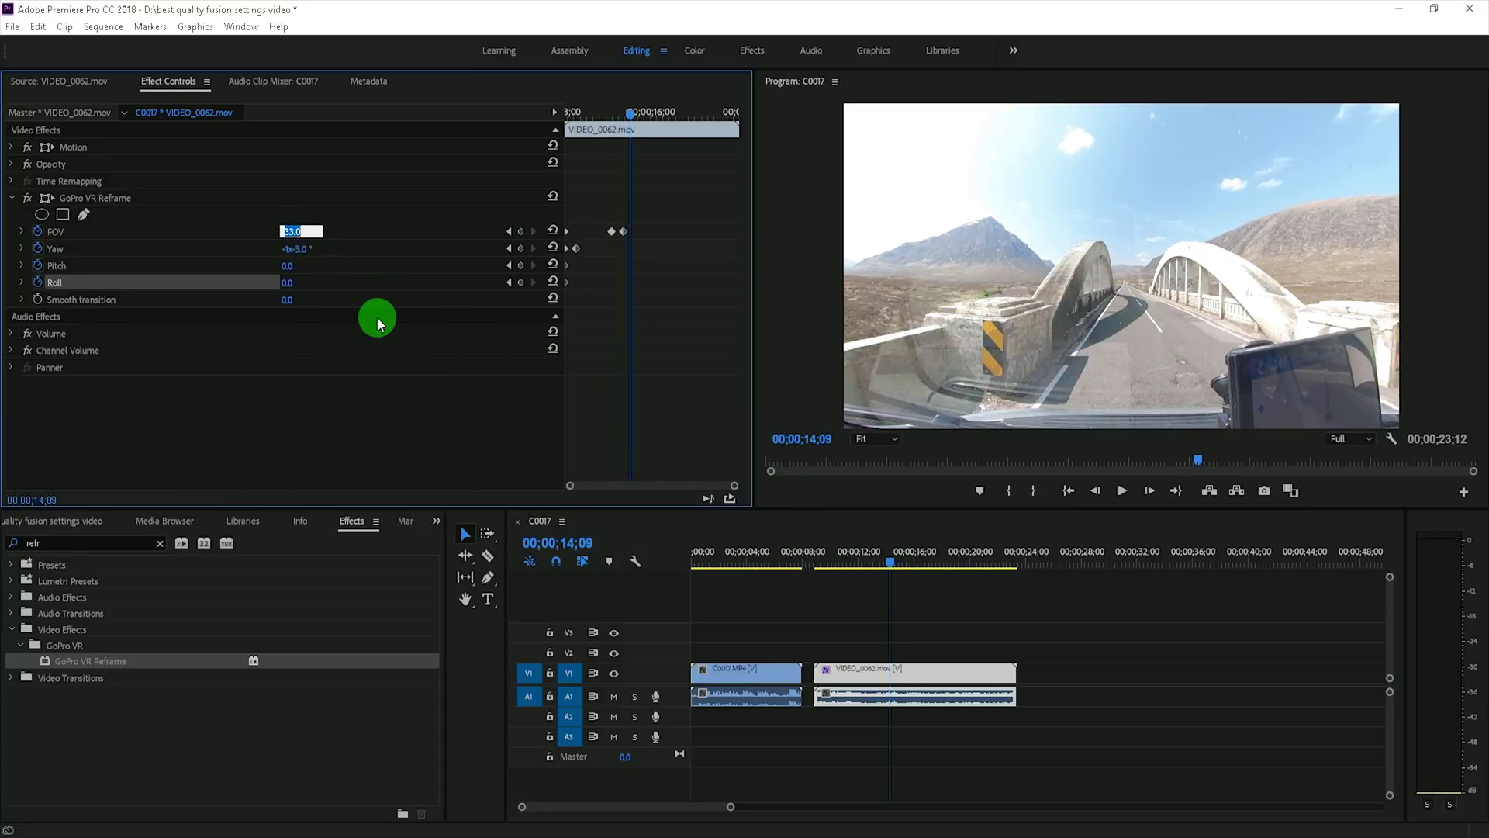
pyautogui.click(378, 322)
pyautogui.press('space')
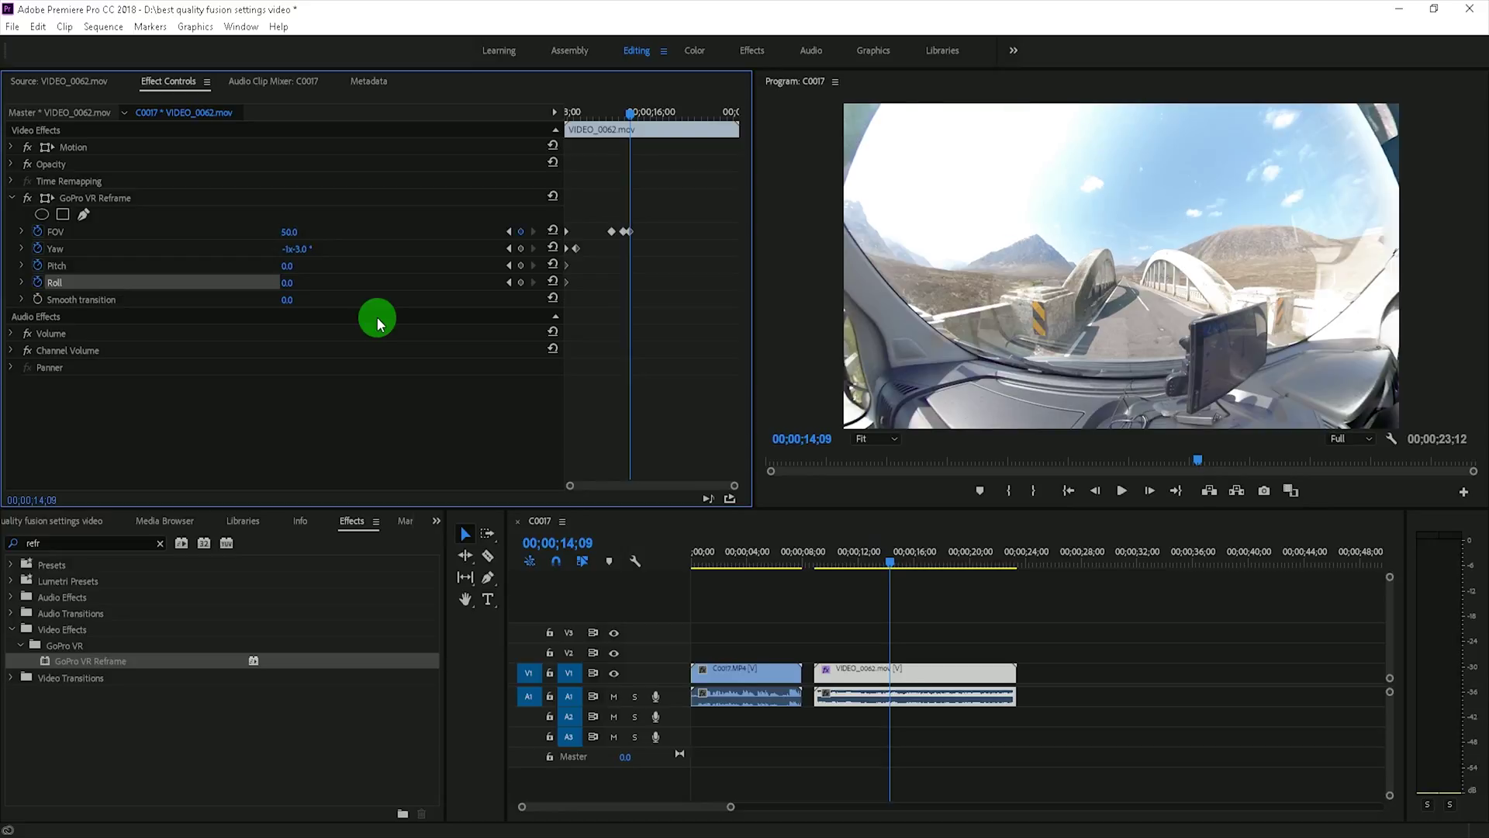
pyautogui.click(812, 561)
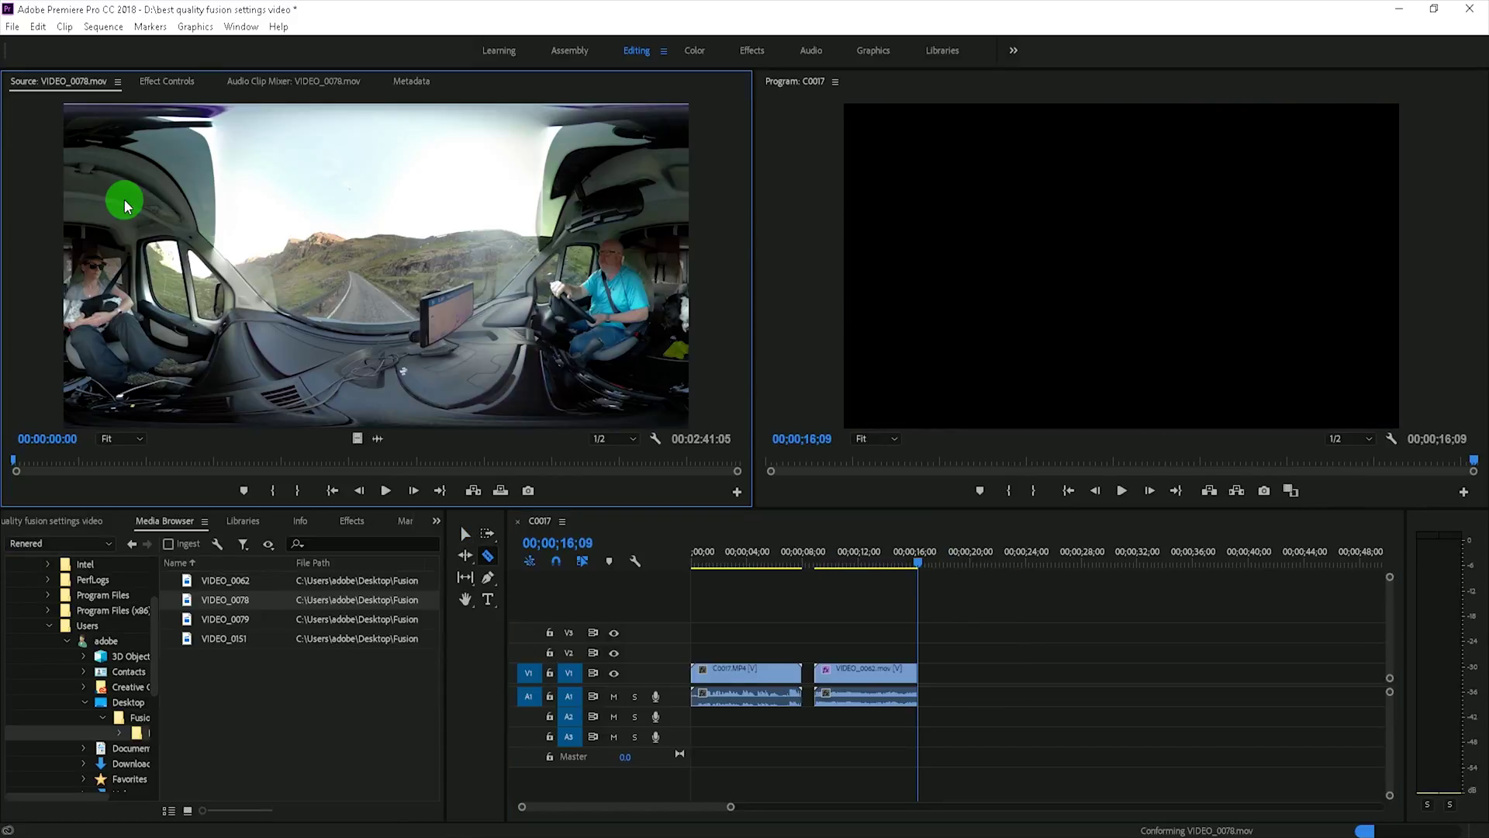
# Step: Mark an excerpt of VIDEO_0078 ending at 00:02:20:01 and place it directly after VIDEO_0062 in the sequence
pyautogui.moveTo(110, 459); pyautogui.dragTo(318, 457)
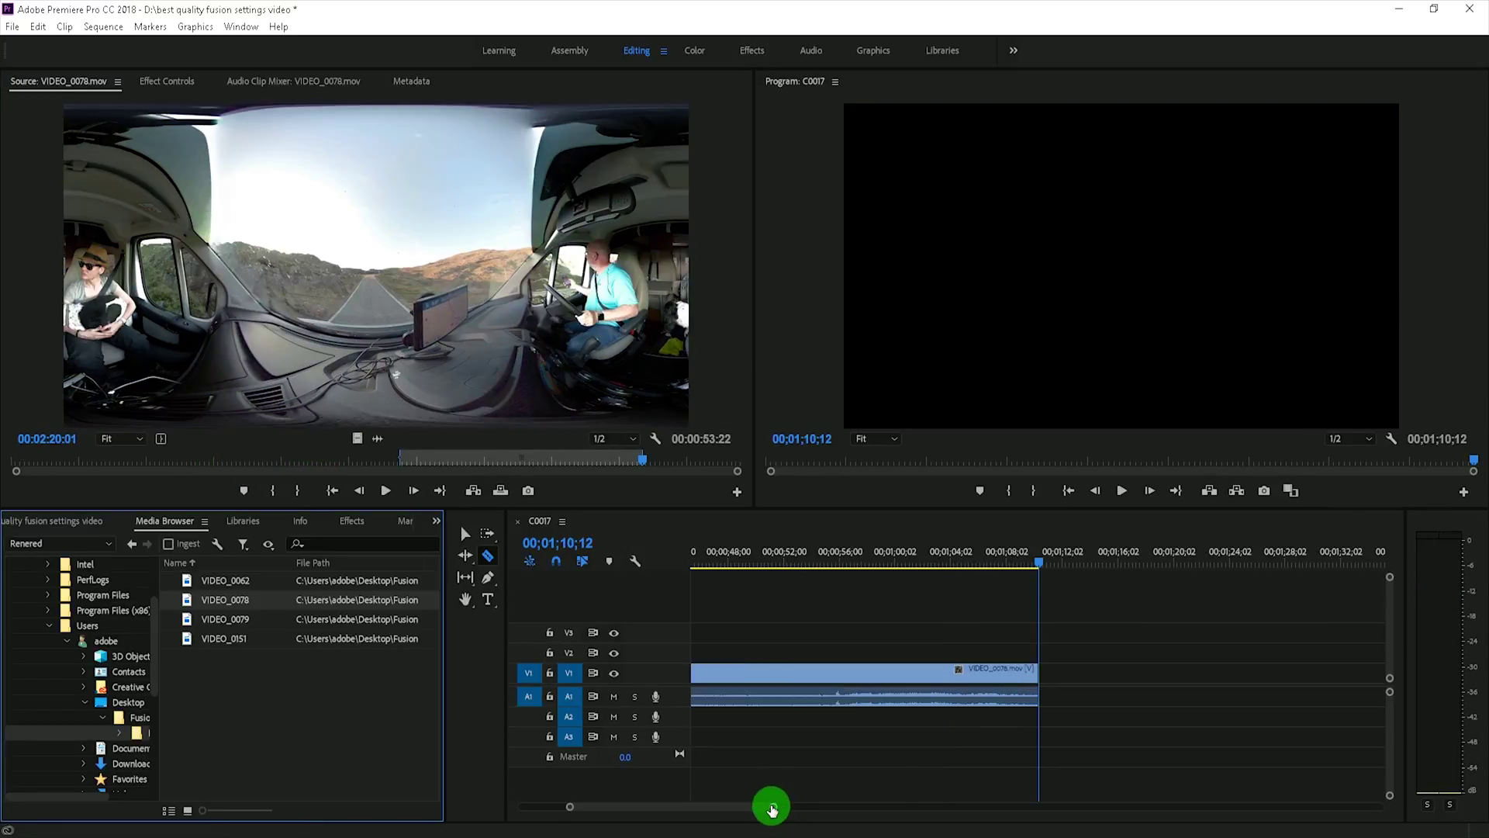
pyautogui.click(770, 809)
pyautogui.moveTo(775, 809); pyautogui.dragTo(891, 806)
pyautogui.click(772, 564)
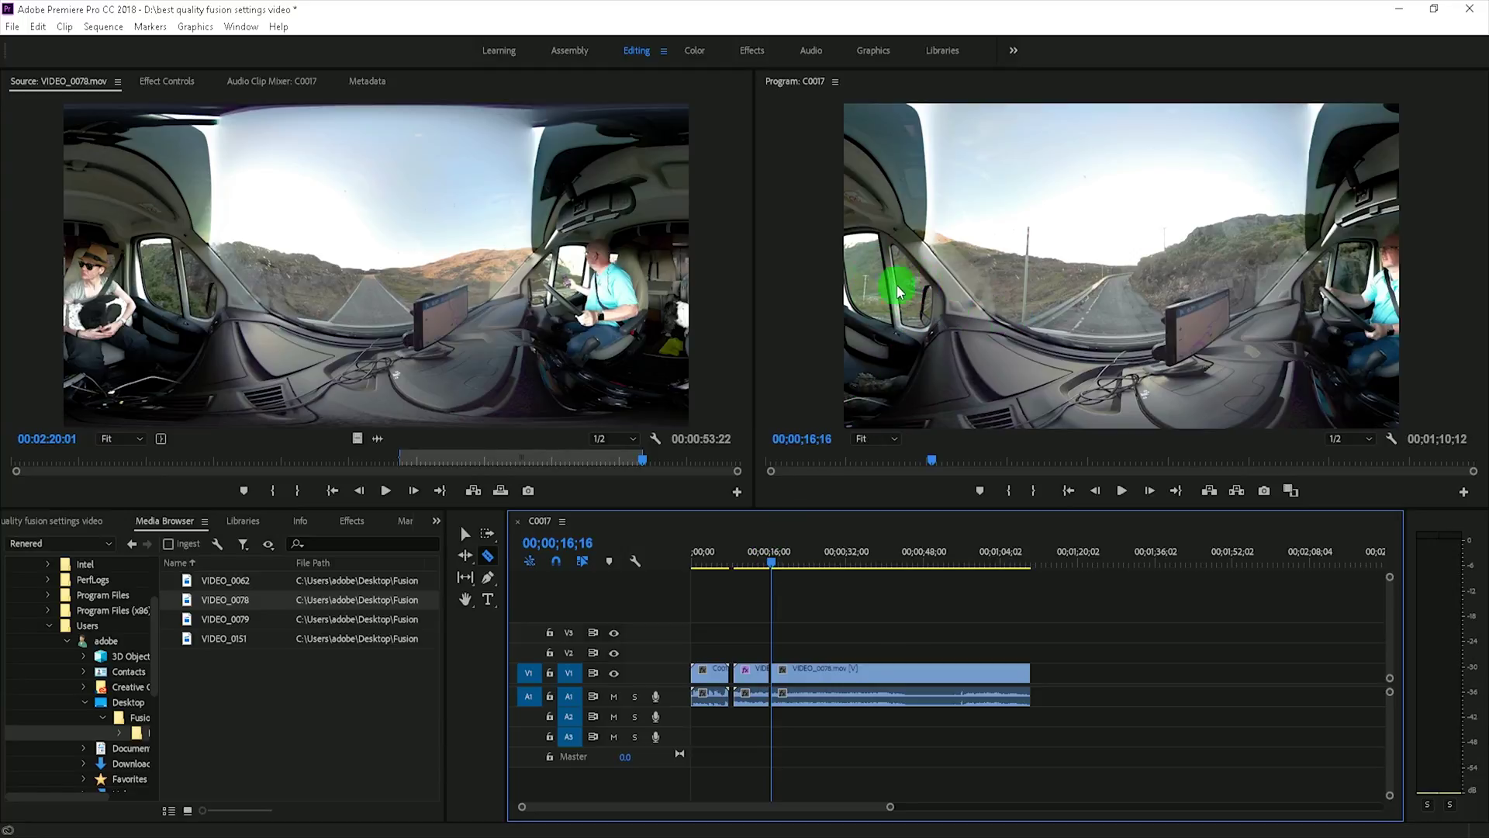
# Step: Apply the GoPro VR Reframe effect to the VIDEO_0078 clip and set its FOV to 20
pyautogui.click(351, 521)
pyautogui.moveTo(80, 660); pyautogui.dragTo(807, 669)
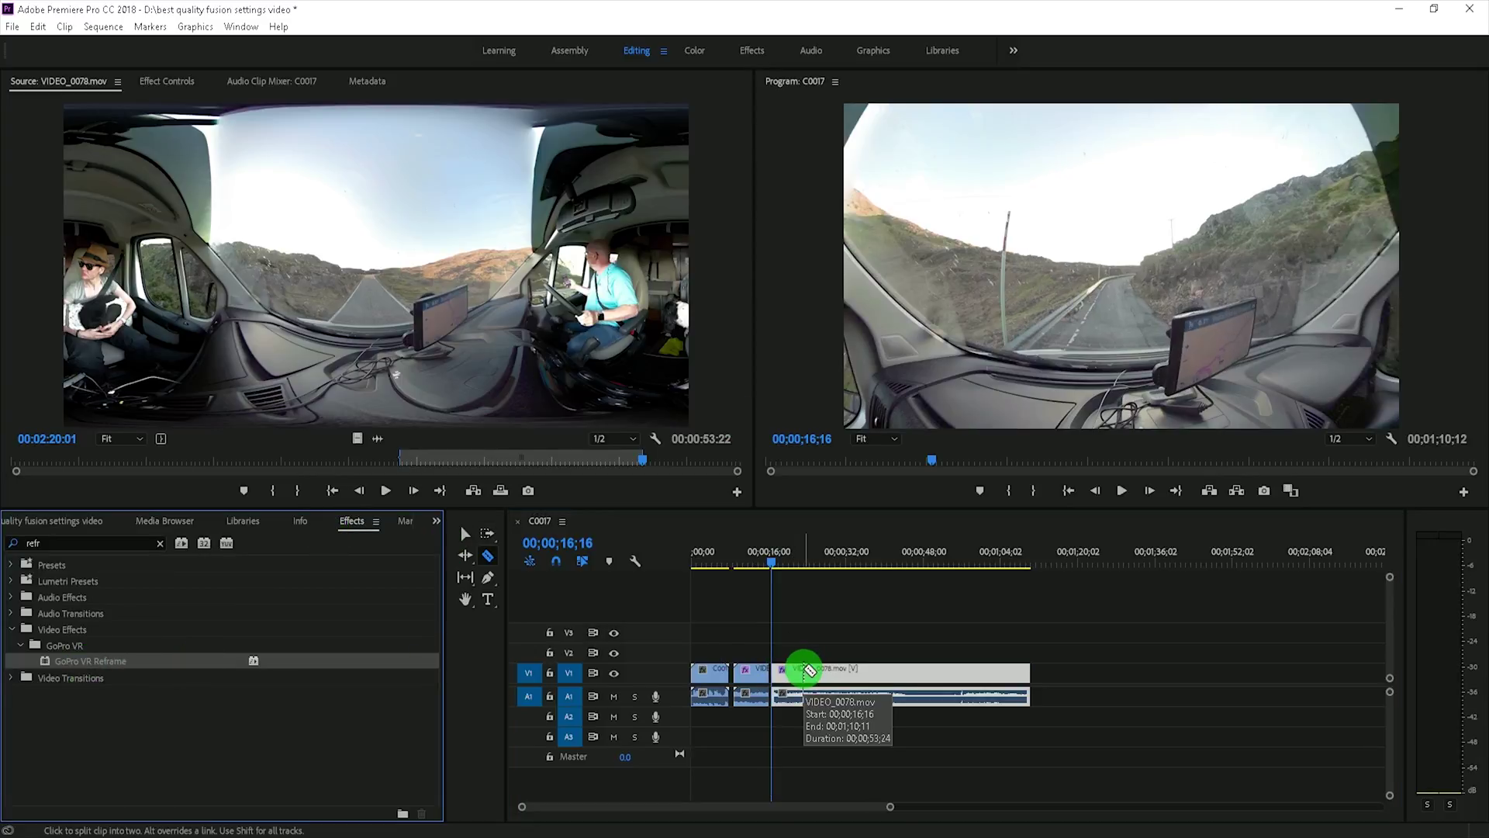
pyautogui.click(179, 82)
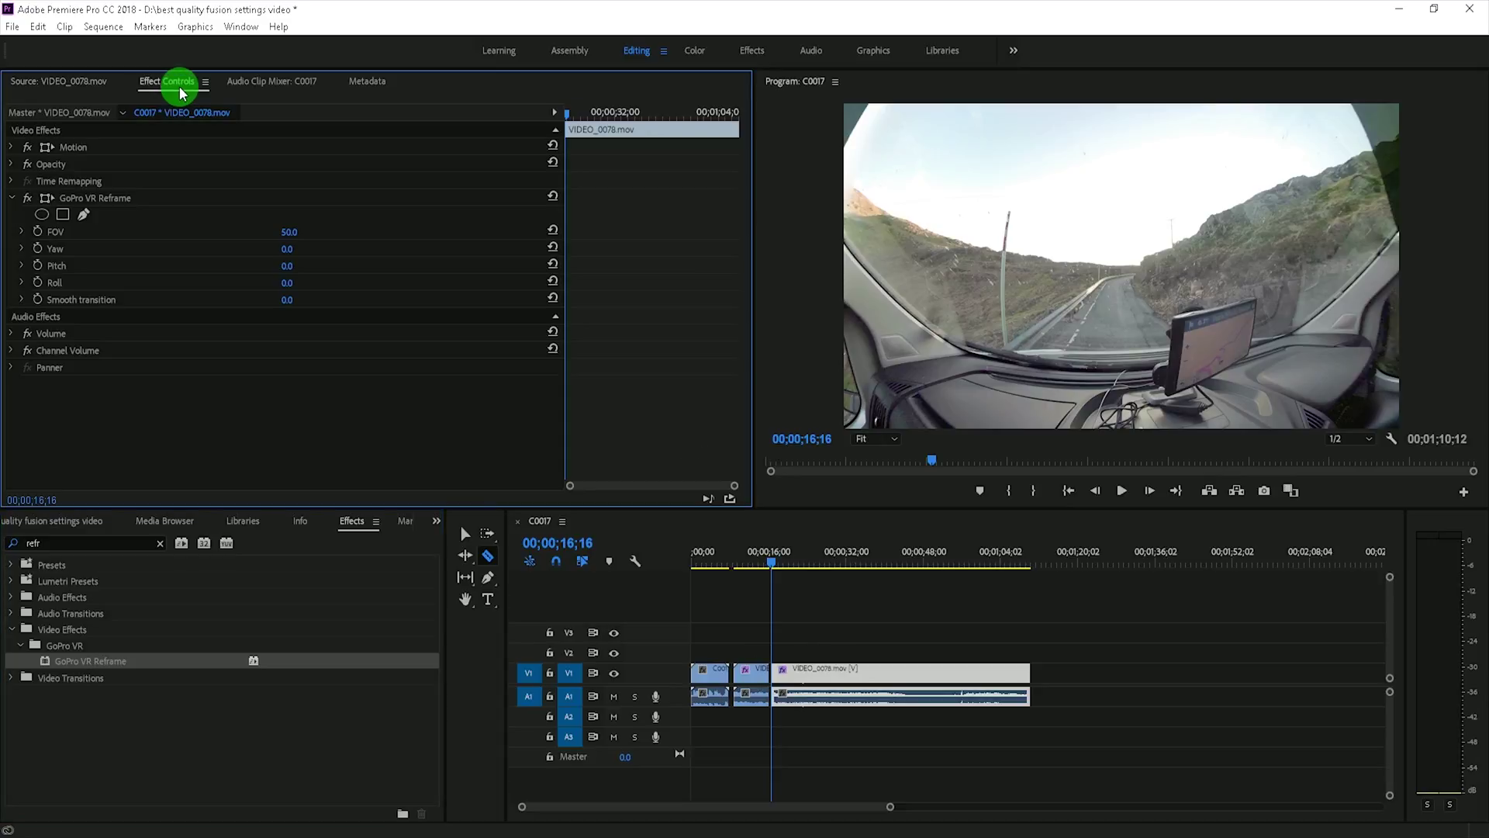
pyautogui.click(291, 231)
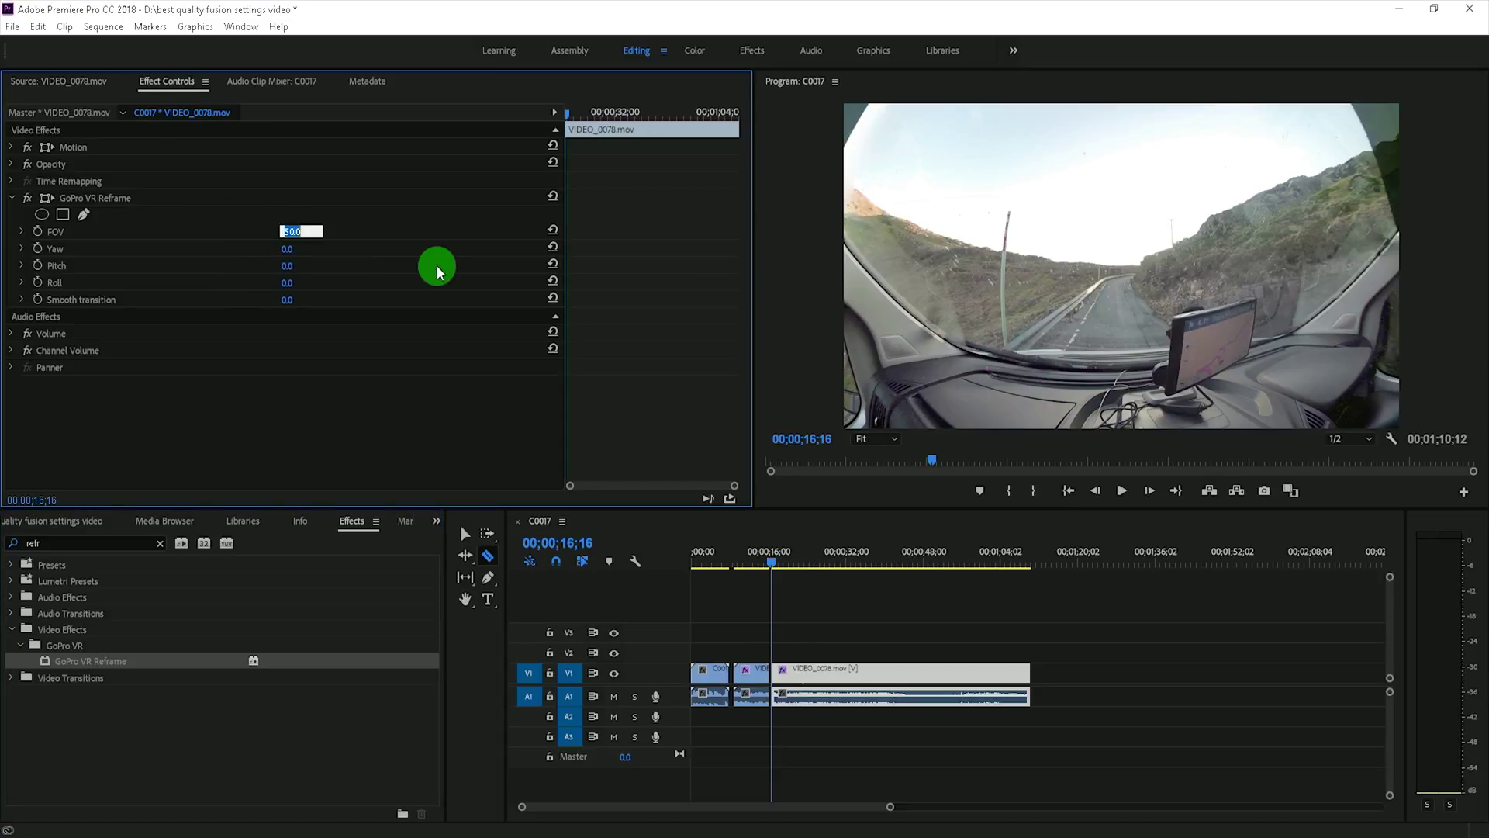
pyautogui.write('20')
pyautogui.press('Return')
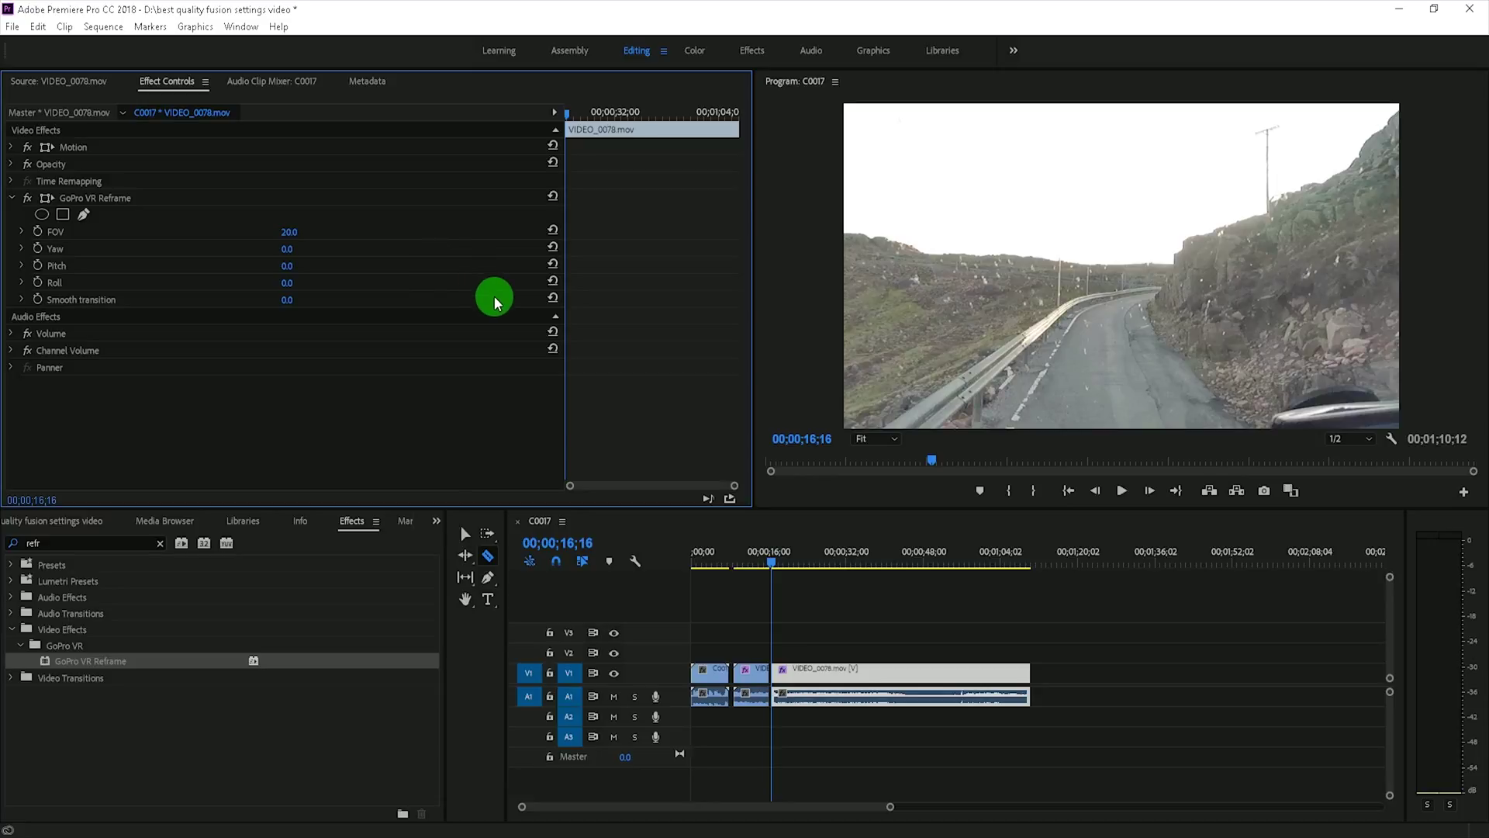
# Step: At 00;00;24;02, turn on keyframing for the VIDEO_0078 reframe's FOV, yaw, pitch and roll
pyautogui.click(773, 559)
pyautogui.moveTo(772, 558); pyautogui.dragTo(808, 558)
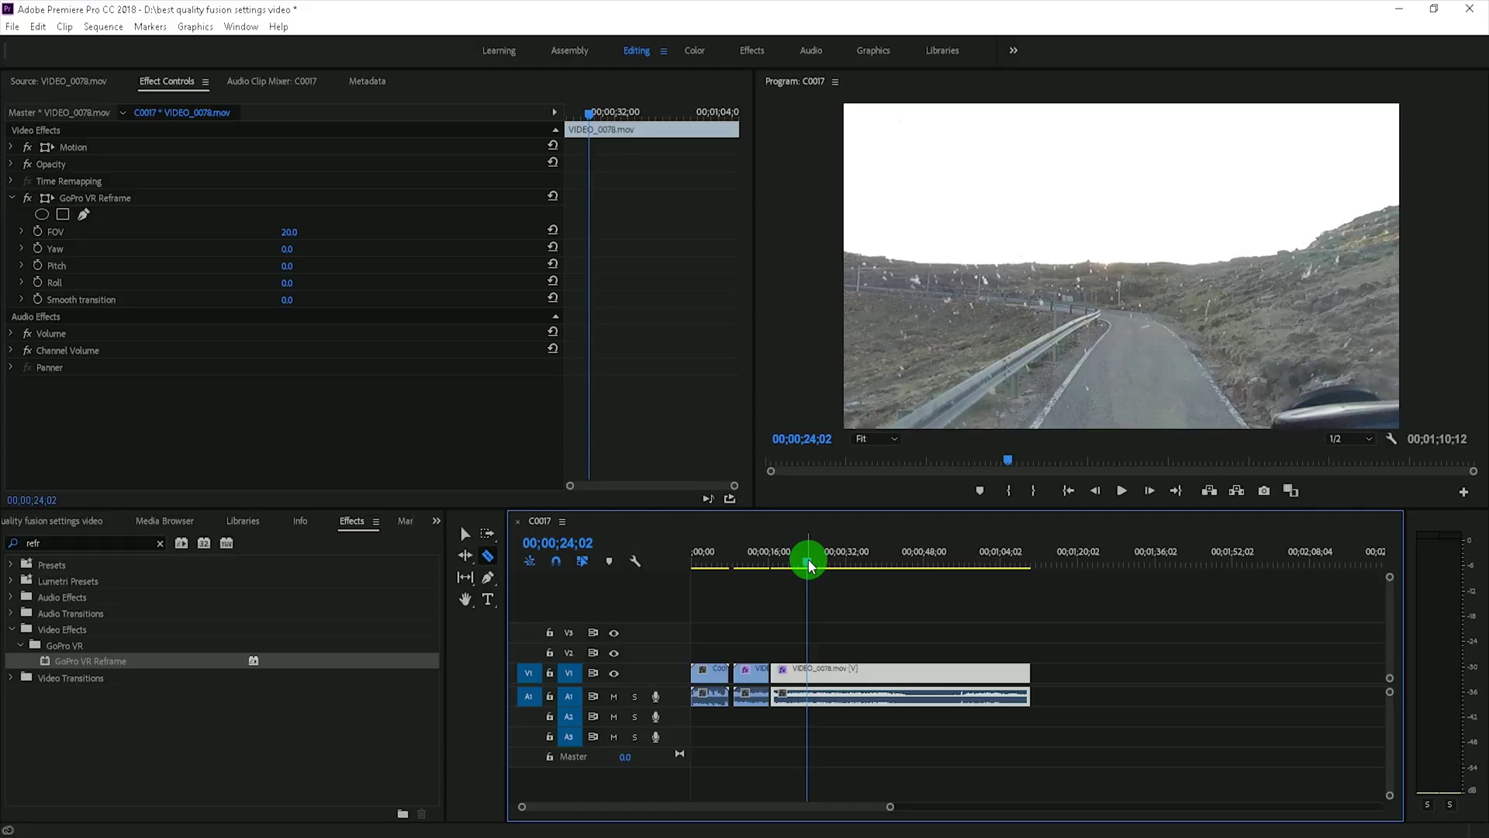
pyautogui.click(38, 231)
pyautogui.click(38, 249)
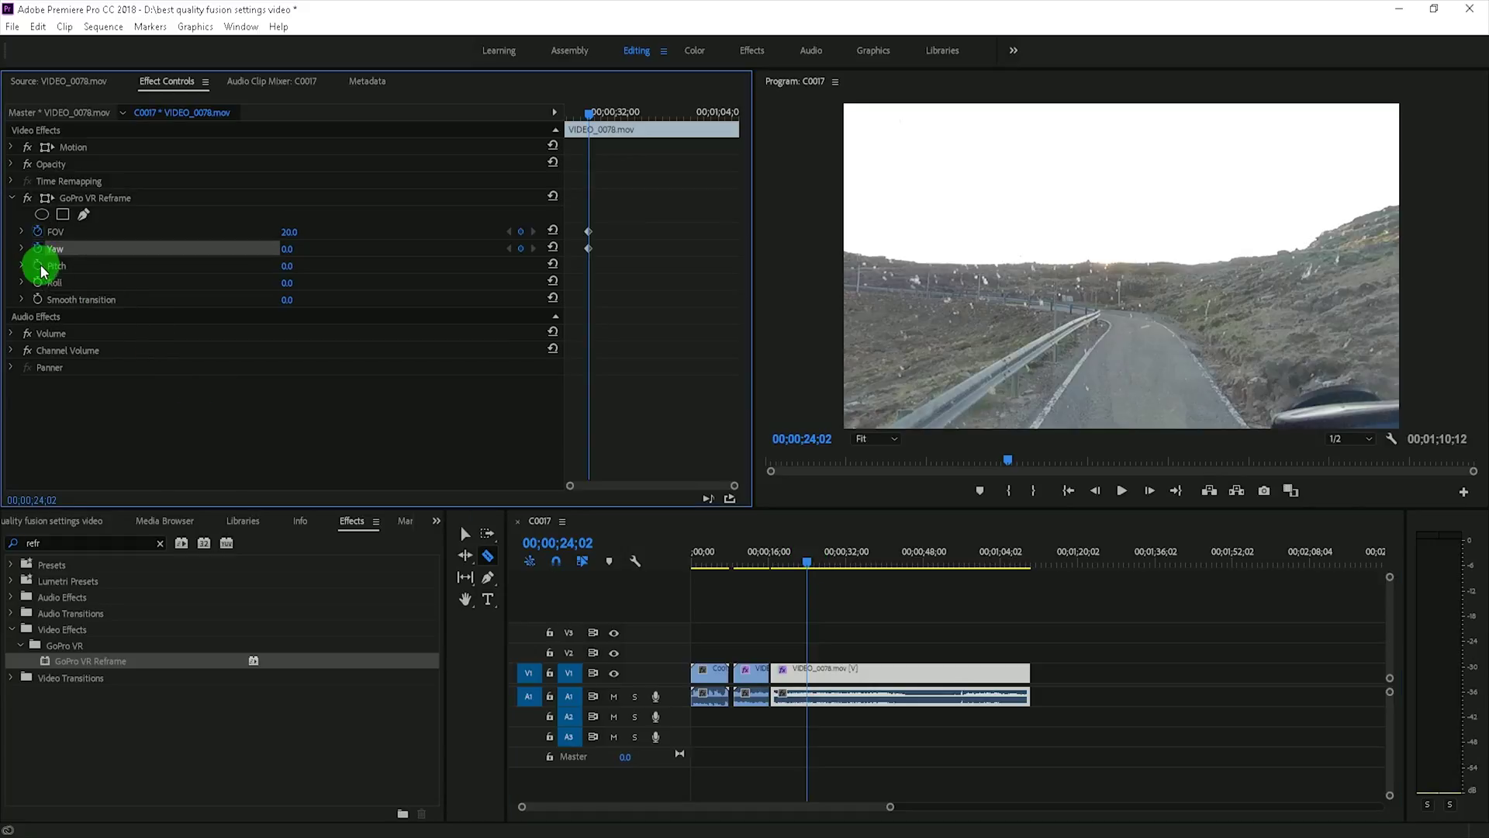
pyautogui.click(39, 266)
pyautogui.click(39, 283)
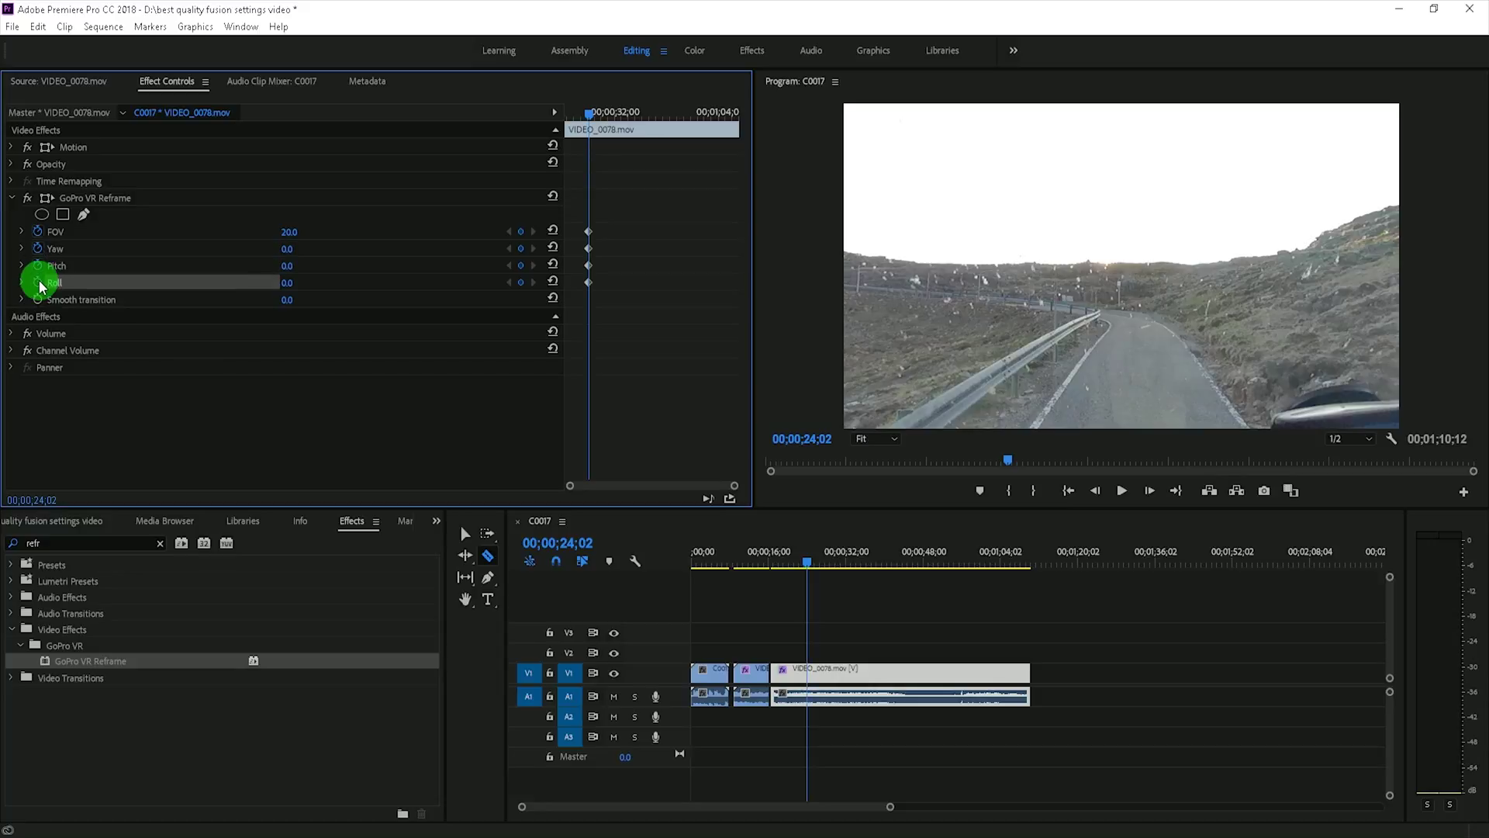
# Step: At 00;00;30;15, keyframe the VIDEO_0078 reframe's yaw at 104° to look out of the side window
pyautogui.click(813, 565)
pyautogui.moveTo(815, 564); pyautogui.dragTo(837, 561)
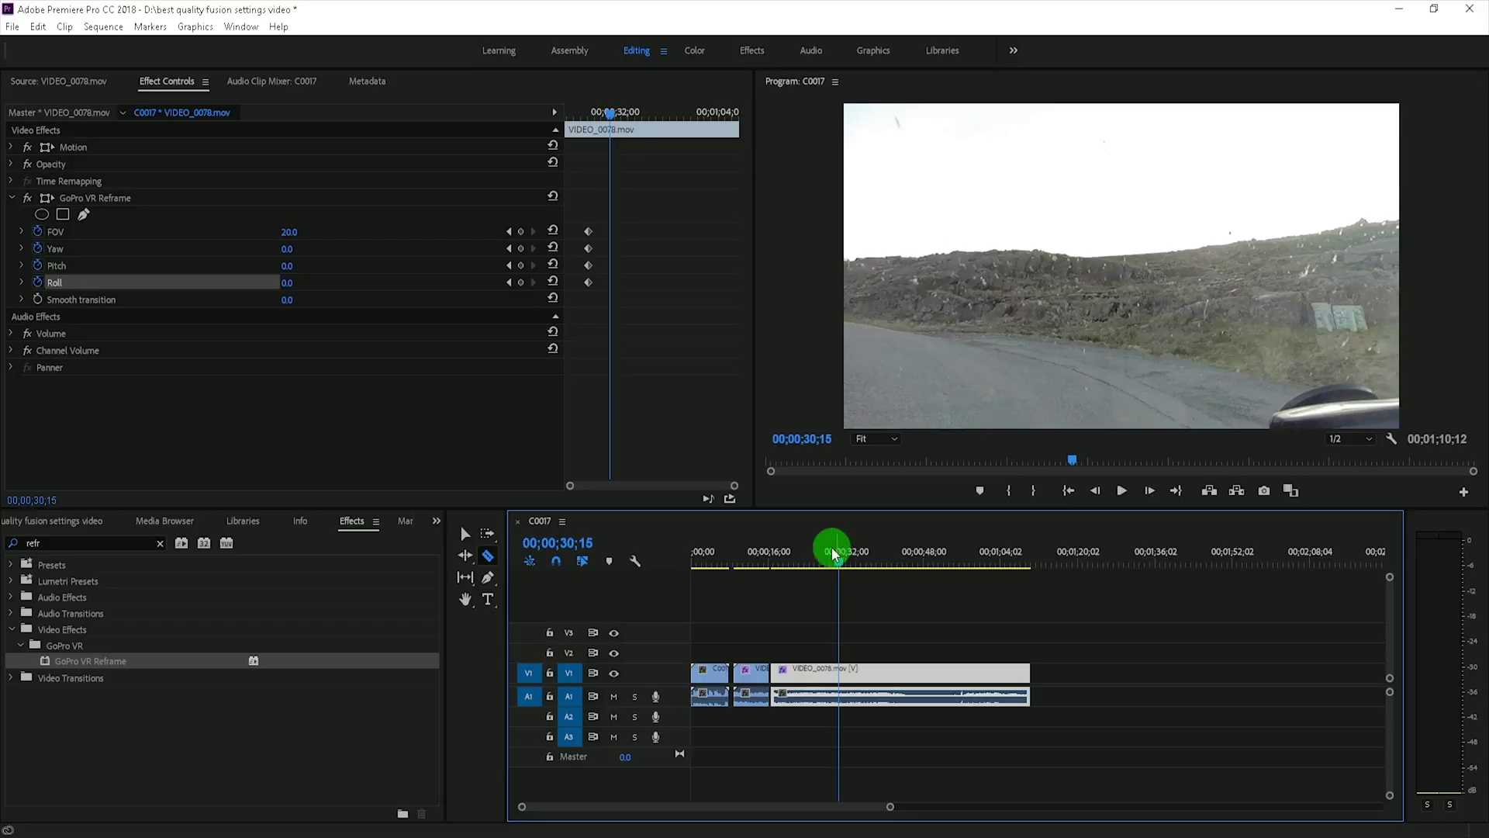
pyautogui.click(288, 247)
pyautogui.moveTo(288, 248)
pyautogui.mouseDown()
pyautogui.moveTo(375, 248)
pyautogui.moveTo(307, 249)
pyautogui.mouseUp()
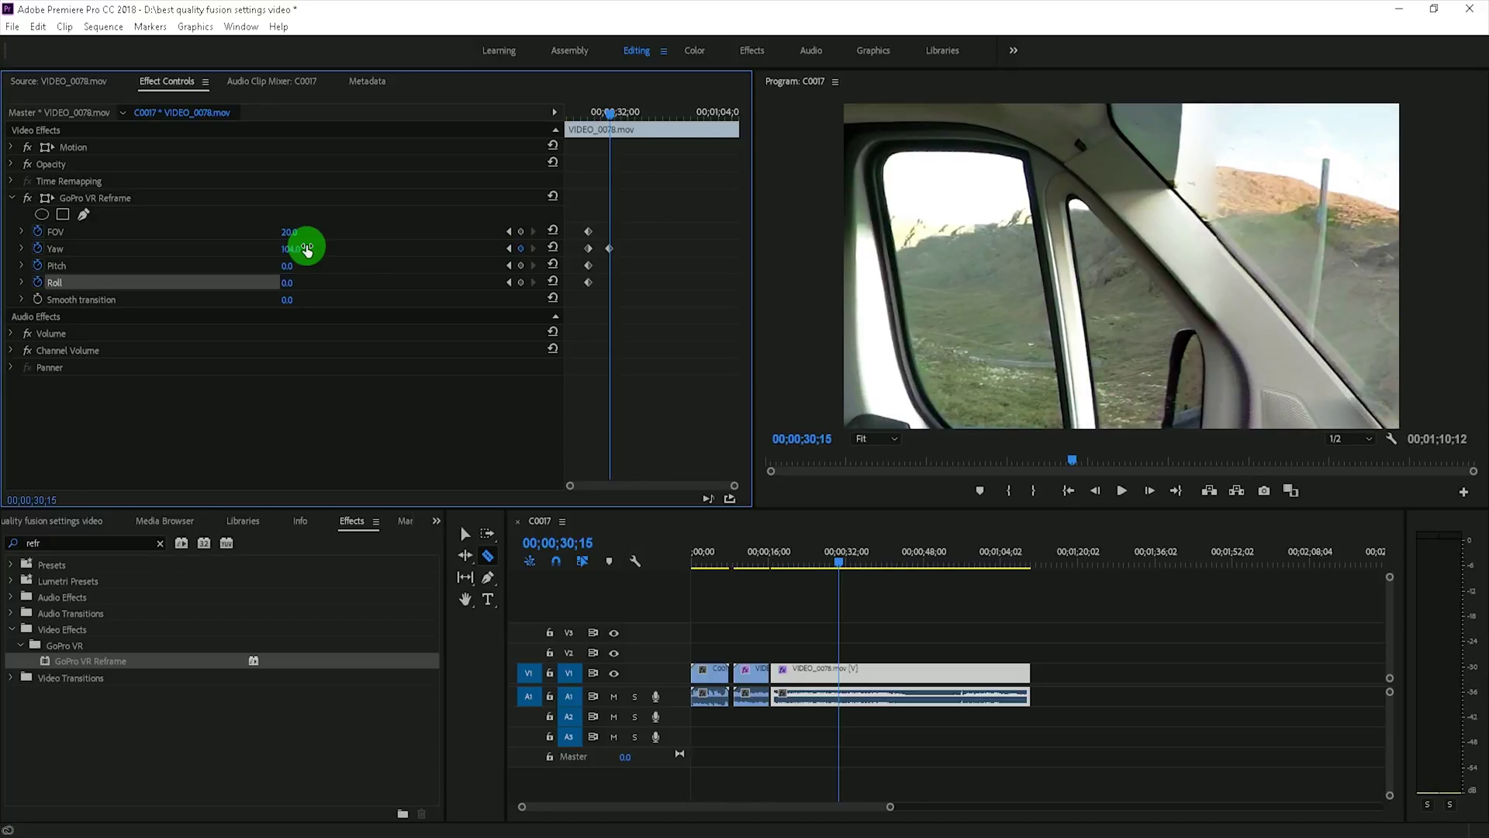
# Step: At 00;00;38;25, keyframe the reframe's yaw at 13° to swing the view back to the road
pyautogui.click(846, 565)
pyautogui.moveTo(845, 565); pyautogui.dragTo(868, 567)
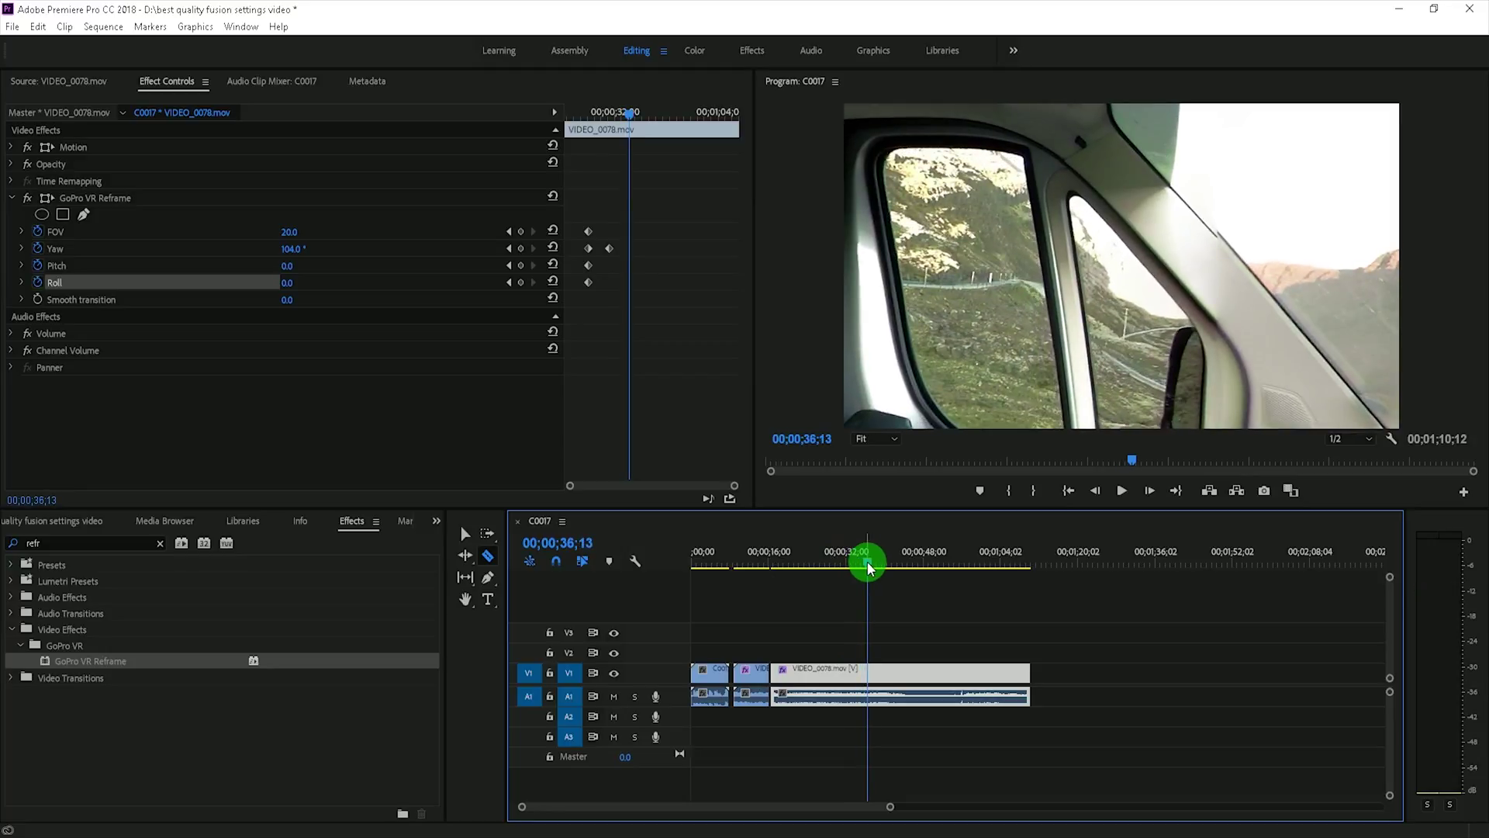
pyautogui.moveTo(872, 566); pyautogui.dragTo(879, 566)
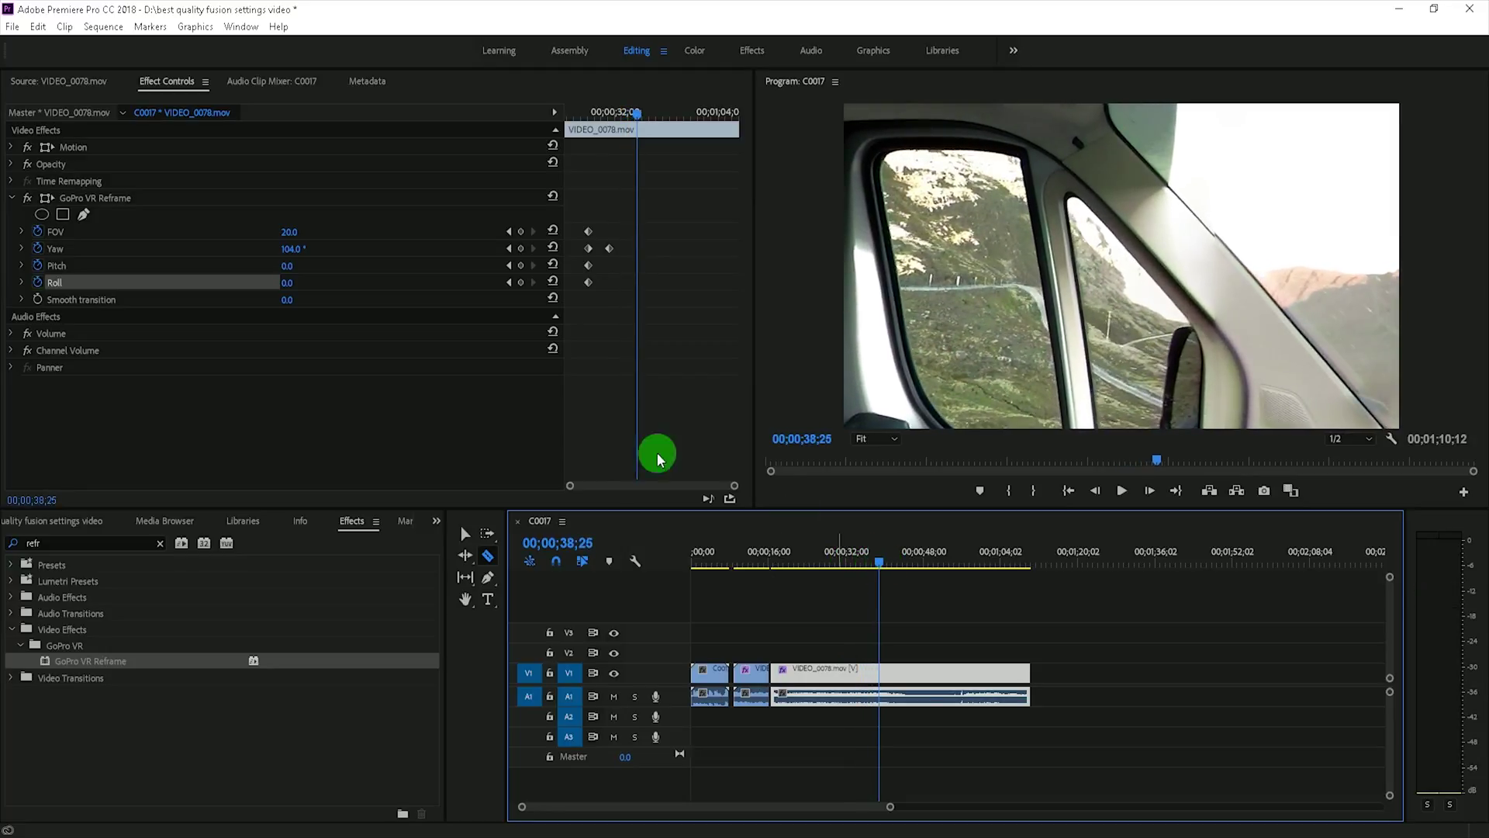
pyautogui.click(292, 246)
pyautogui.moveTo(292, 248); pyautogui.dragTo(221, 249)
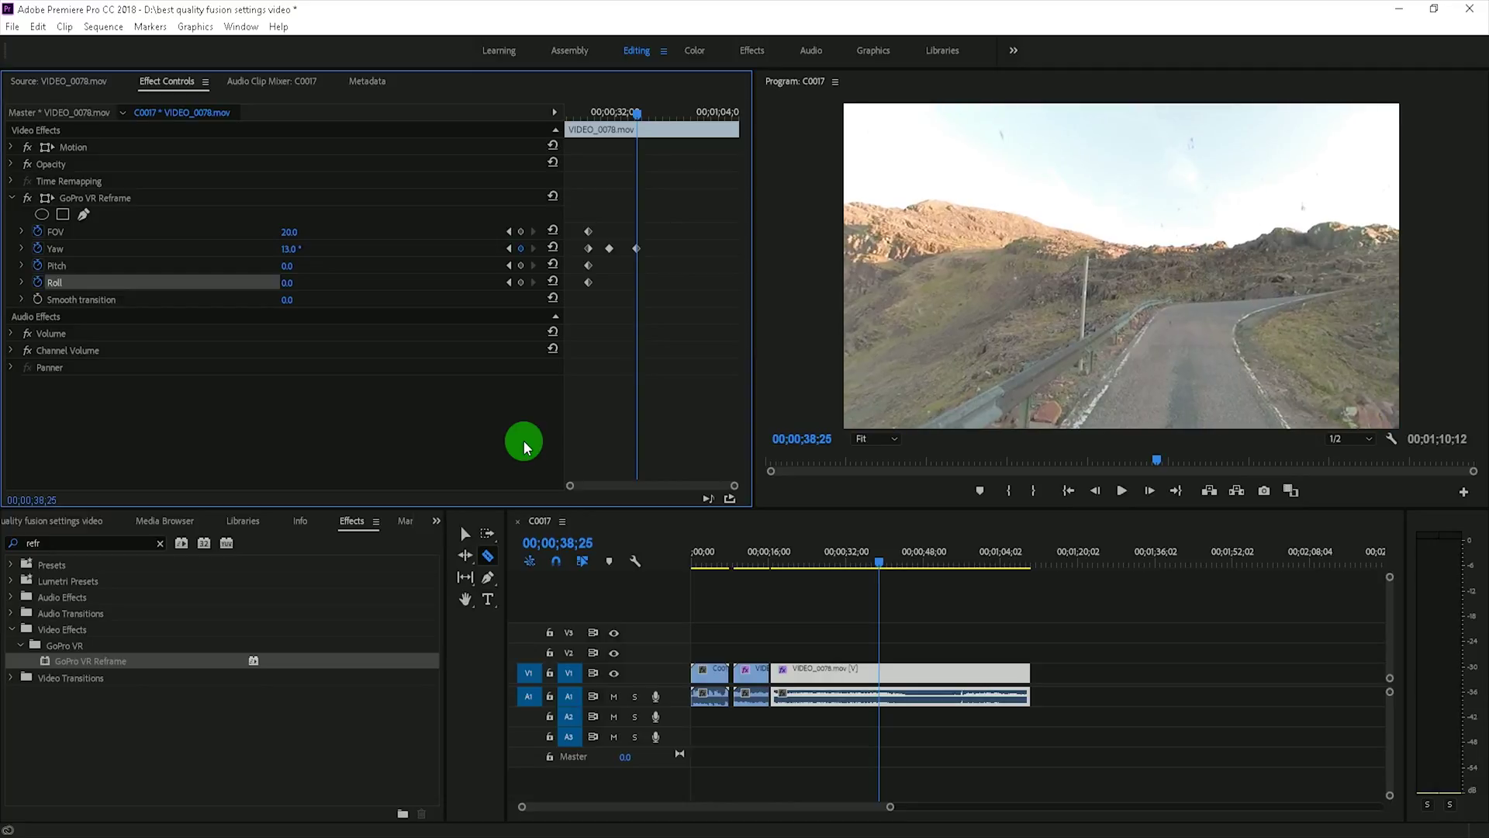
# Step: At 00;00;44;09, add a reframe FOV keyframe of 50 to VIDEO_0078
pyautogui.moveTo(871, 565); pyautogui.dragTo(905, 563)
pyautogui.click(591, 396)
pyautogui.click(291, 231)
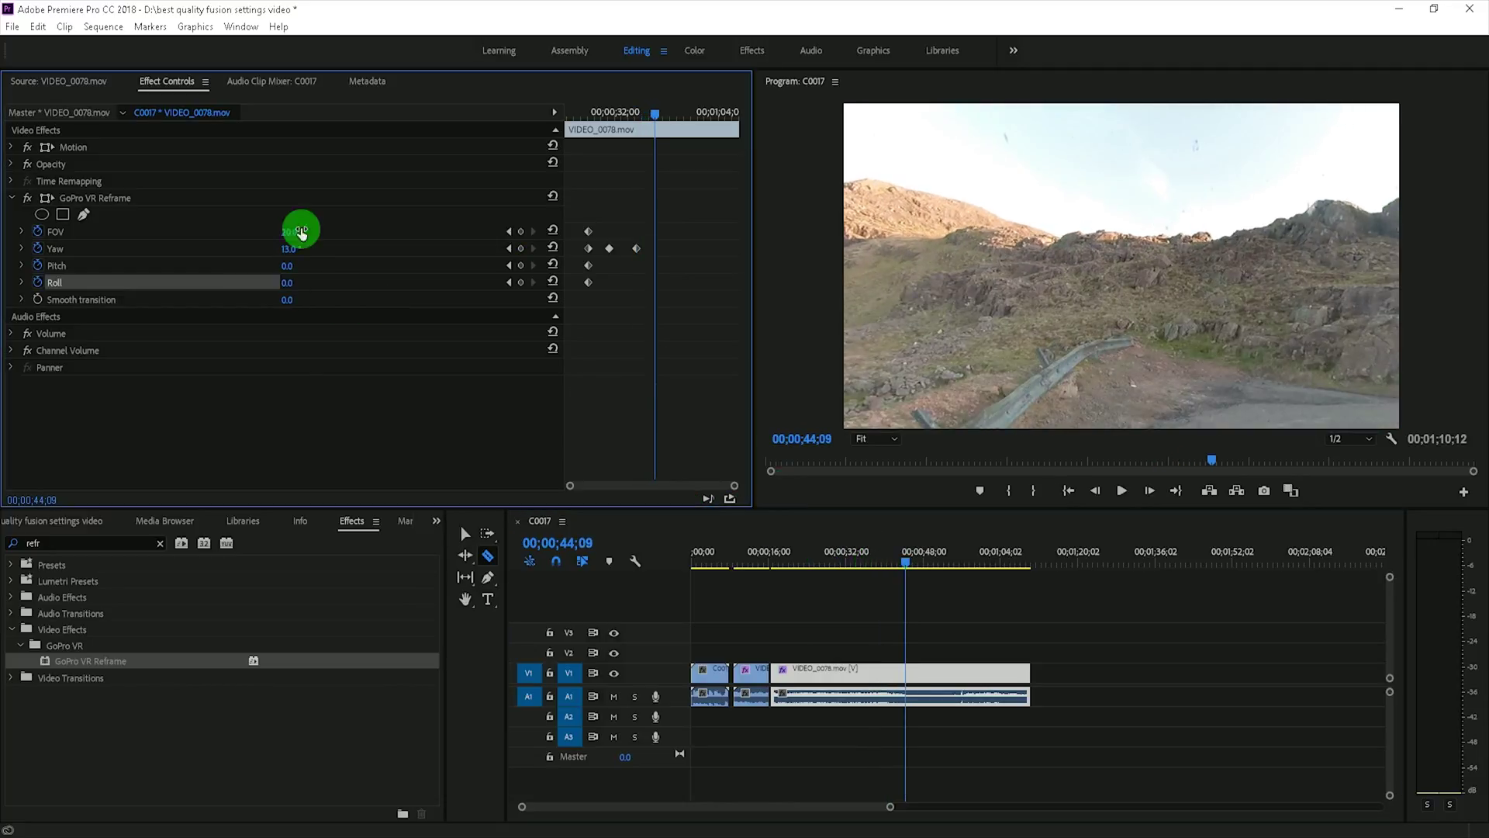
pyautogui.write('50')
pyautogui.press('Return')
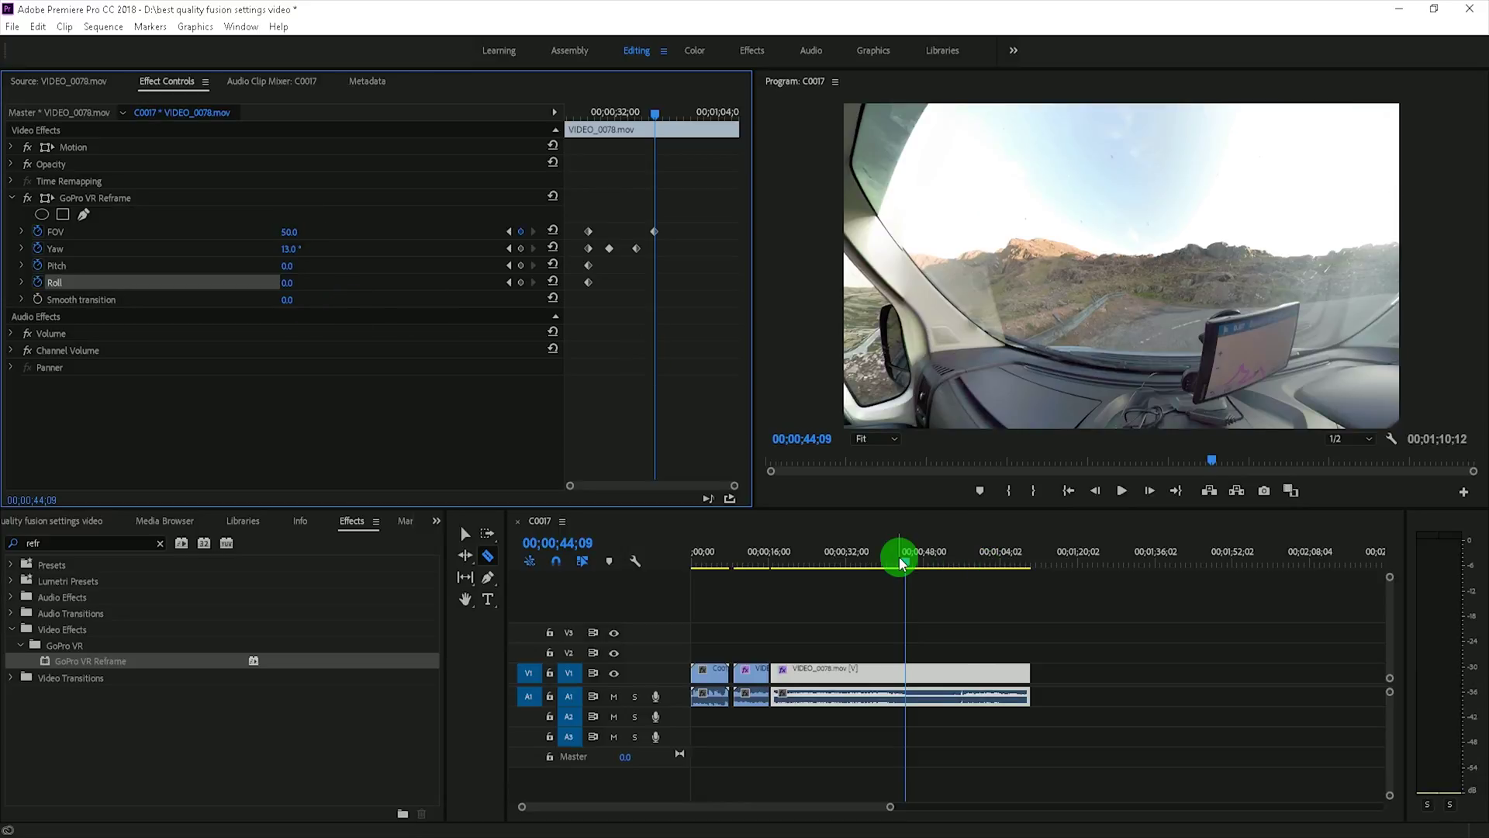
# Step: At 00;00;51;01, keyframe the VIDEO_0078 reframe with yaw 151° and FOV 69 to show the van's occupants
pyautogui.moveTo(905, 560); pyautogui.dragTo(938, 567)
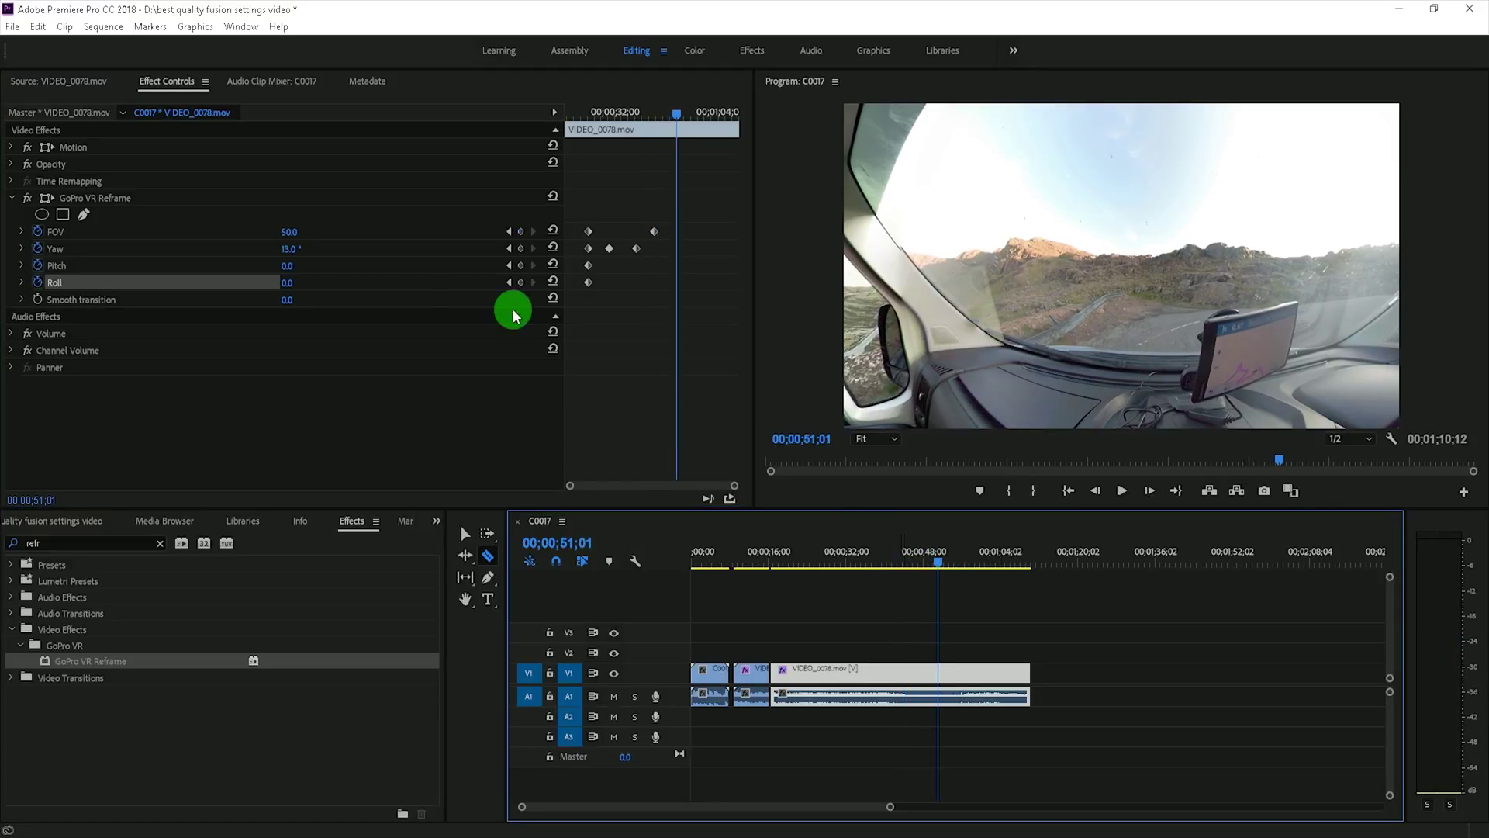
pyautogui.moveTo(292, 256); pyautogui.dragTo(390, 297)
pyautogui.moveTo(289, 231); pyautogui.dragTo(303, 231)
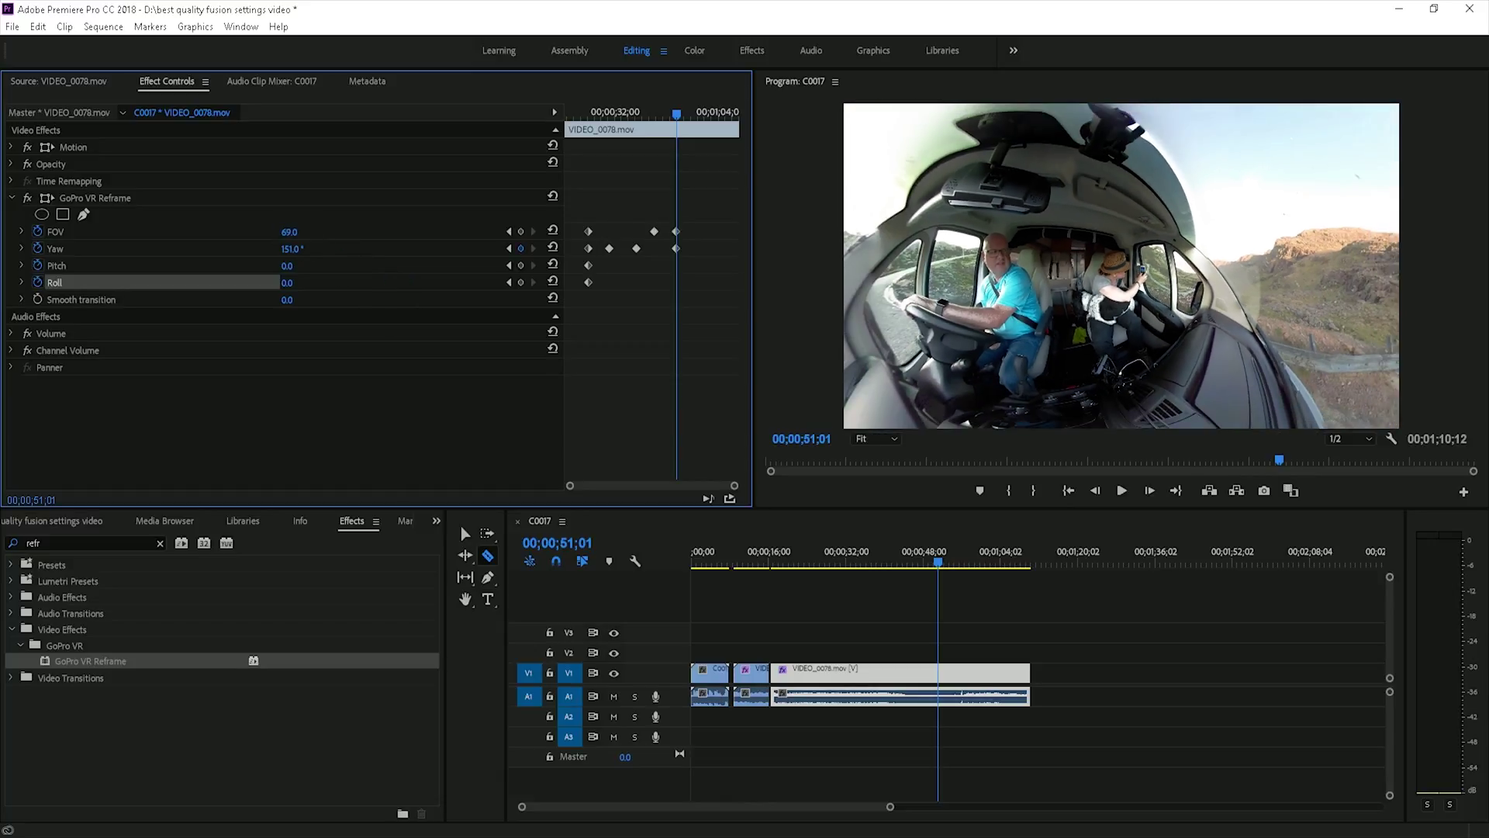
# Step: At 00;00;59;21, keyframe the VIDEO_0078 reframe with FOV 24 and yaw -56°
pyautogui.moveTo(934, 561); pyautogui.dragTo(962, 561)
pyautogui.moveTo(972, 567); pyautogui.dragTo(980, 560)
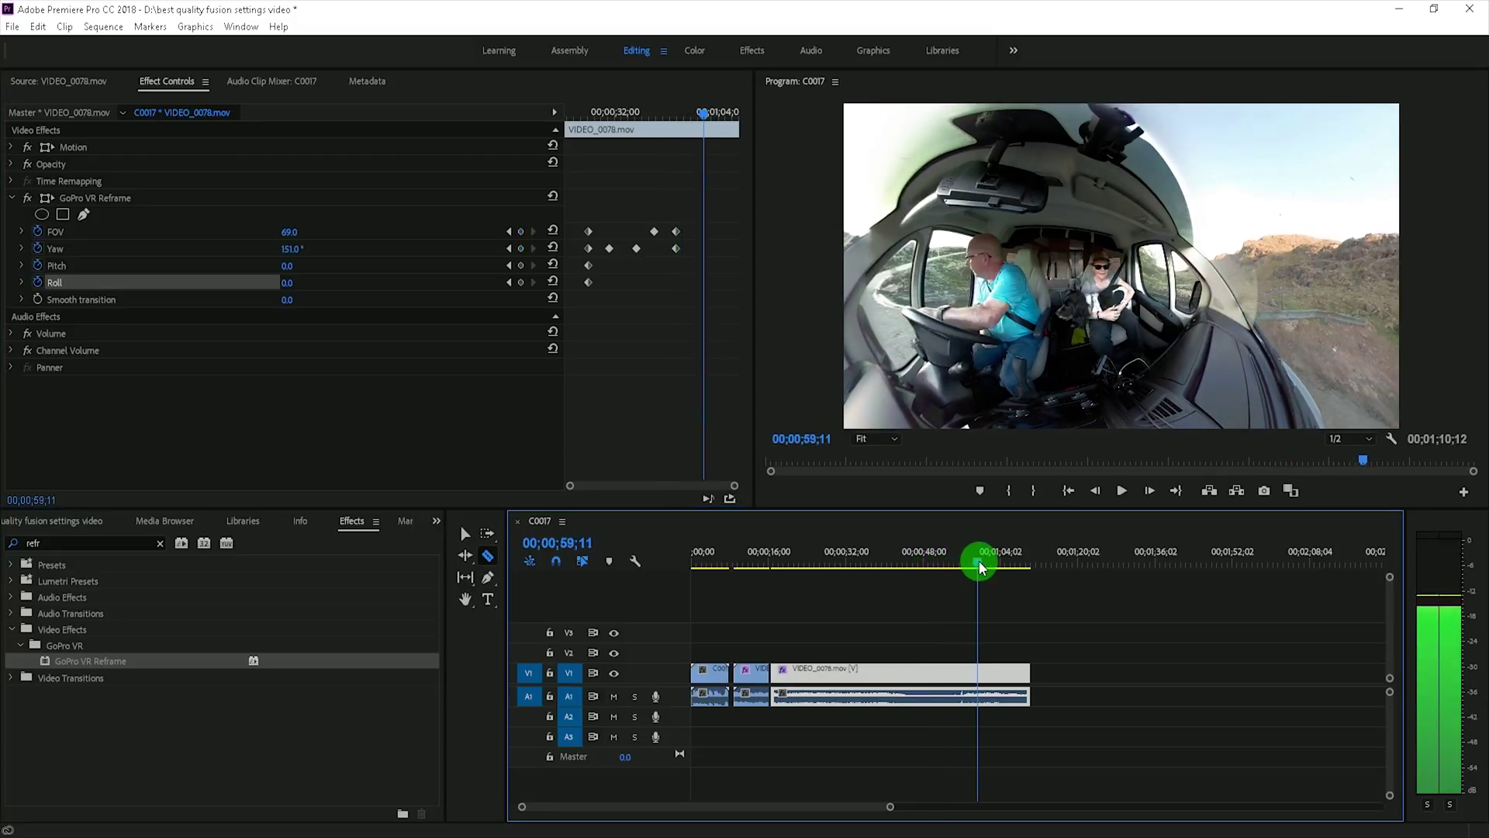
pyautogui.moveTo(289, 239); pyautogui.dragTo(237, 239)
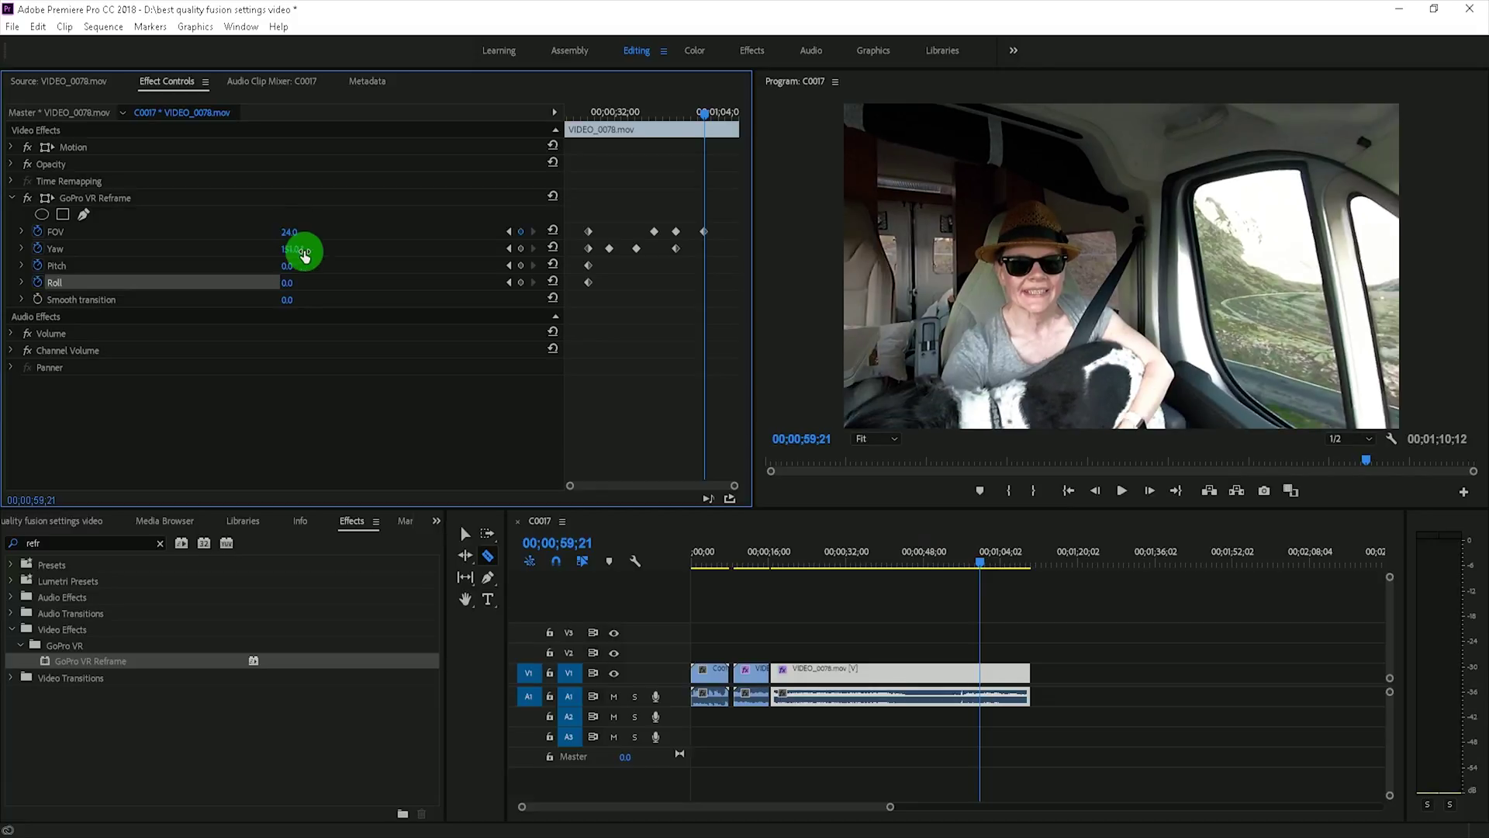
pyautogui.moveTo(292, 248); pyautogui.dragTo(210, 248)
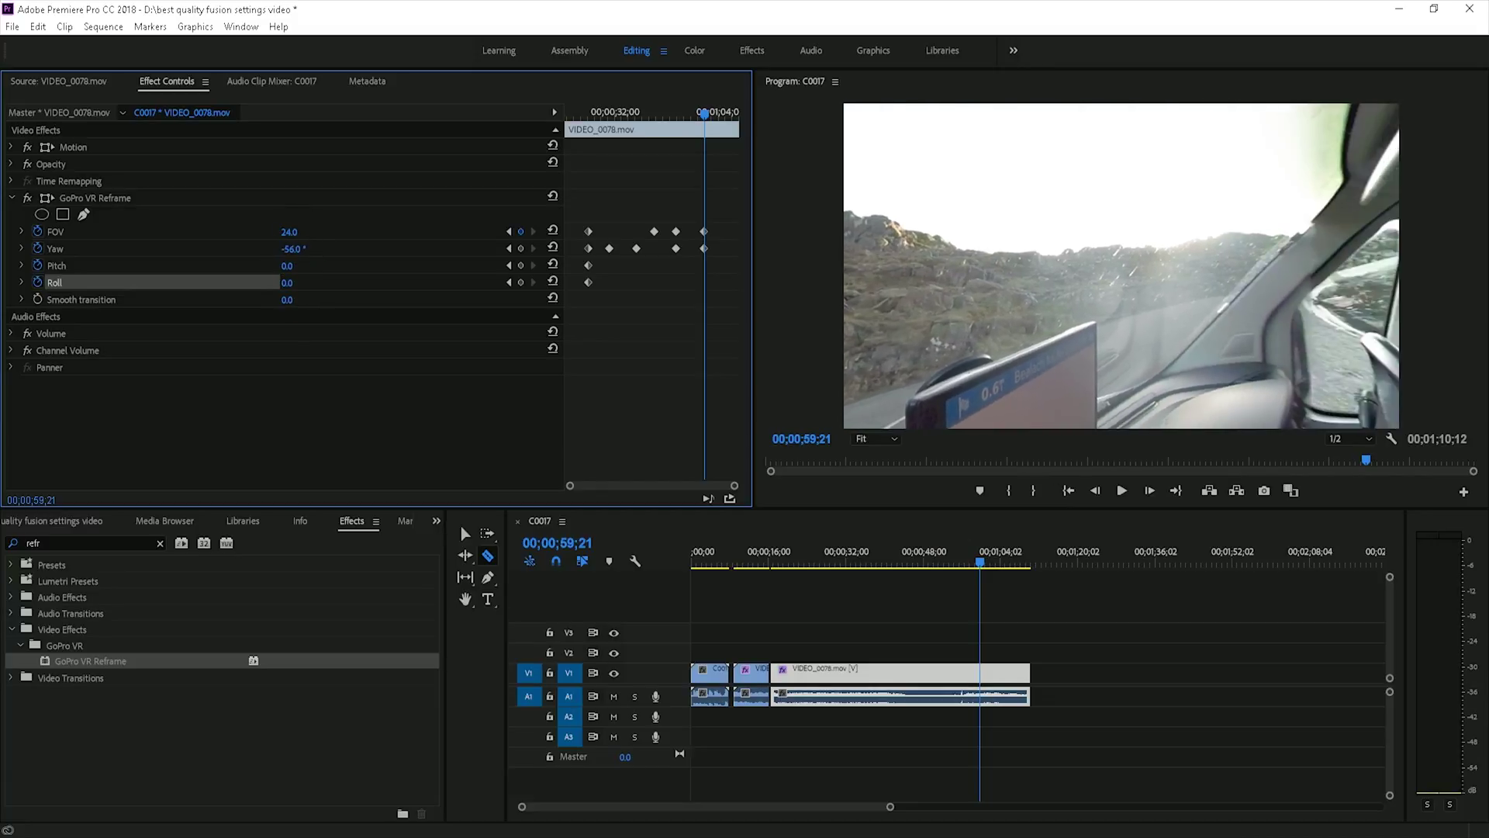
# Step: At 00;01;02;29, add a reframe yaw keyframe of -19° to VIDEO_0078
pyautogui.click(978, 566)
pyautogui.moveTo(979, 568); pyautogui.dragTo(995, 568)
pyautogui.moveTo(295, 248); pyautogui.dragTo(323, 248)
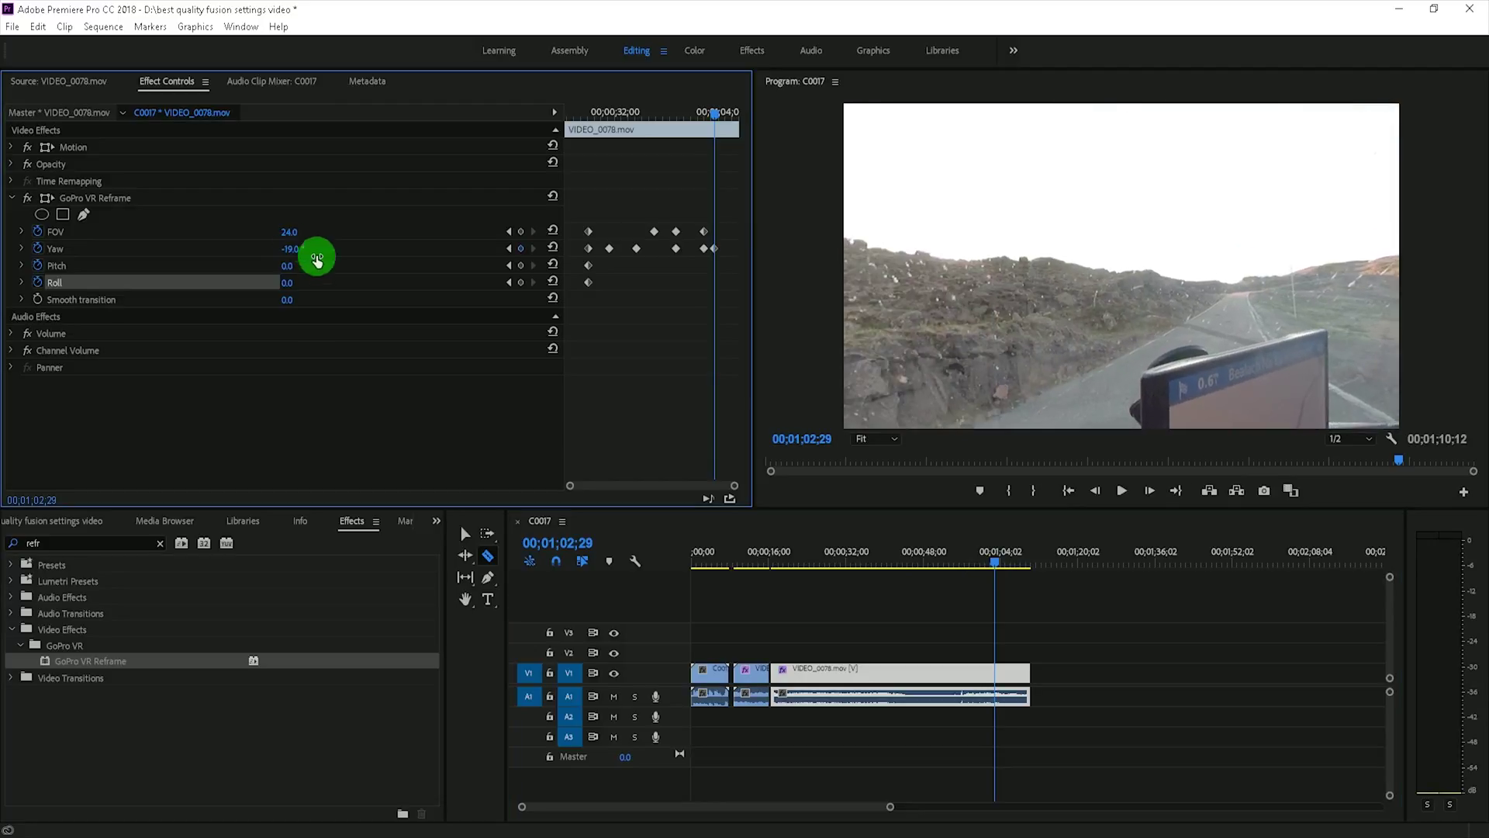
# Step: At 00;01;06;05, add a reframe yaw keyframe of 1° so the view faces the road straight ahead
pyautogui.click(1001, 569)
pyautogui.moveTo(1000, 568); pyautogui.dragTo(1010, 563)
pyautogui.click(302, 256)
pyautogui.moveTo(291, 248); pyautogui.dragTo(306, 248)
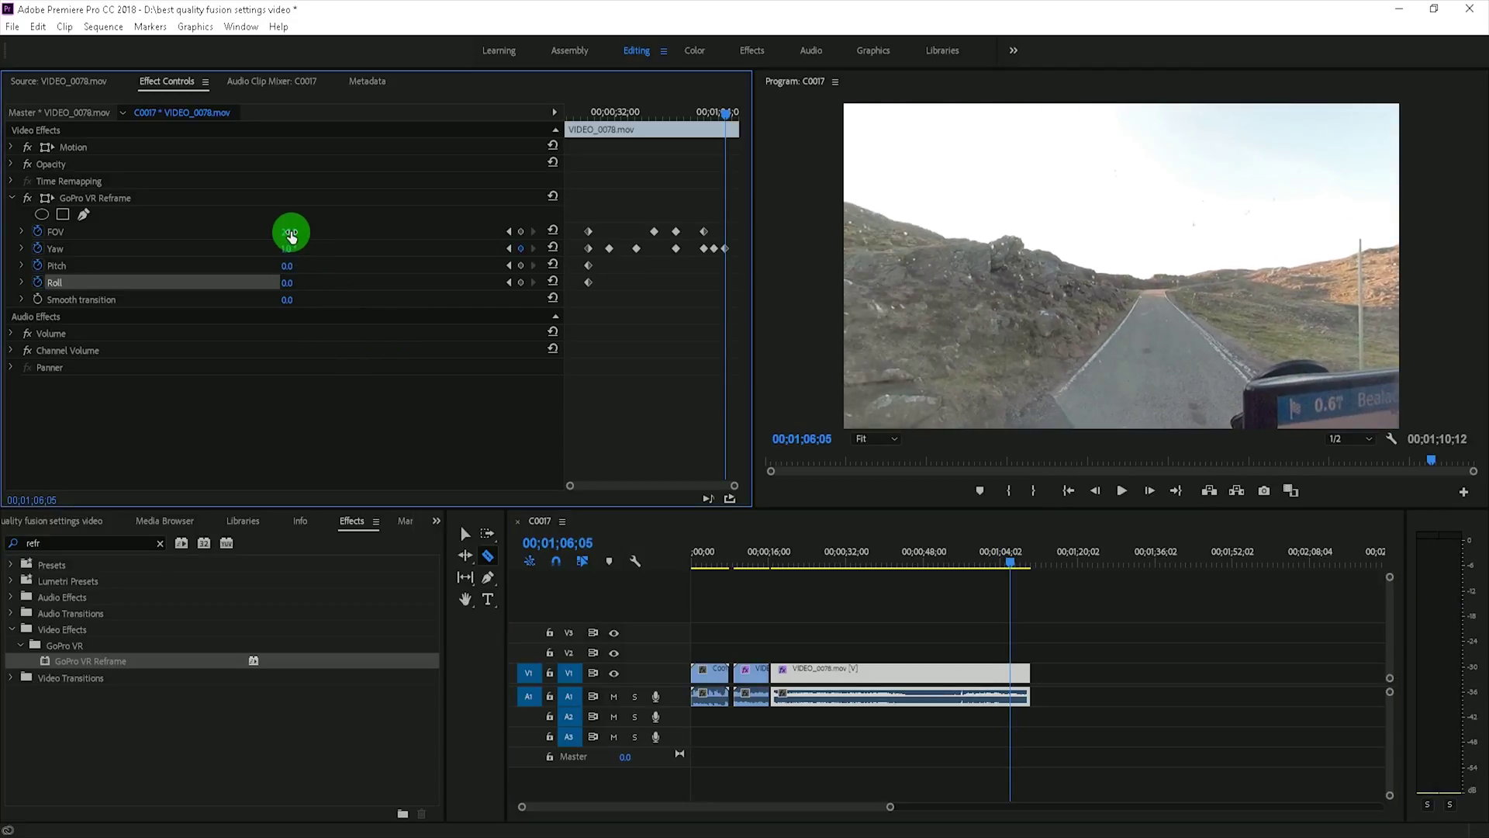
# Step: Play back the keyframed VIDEO_0078 section from its start to check the reframing moves
pyautogui.click(1022, 564)
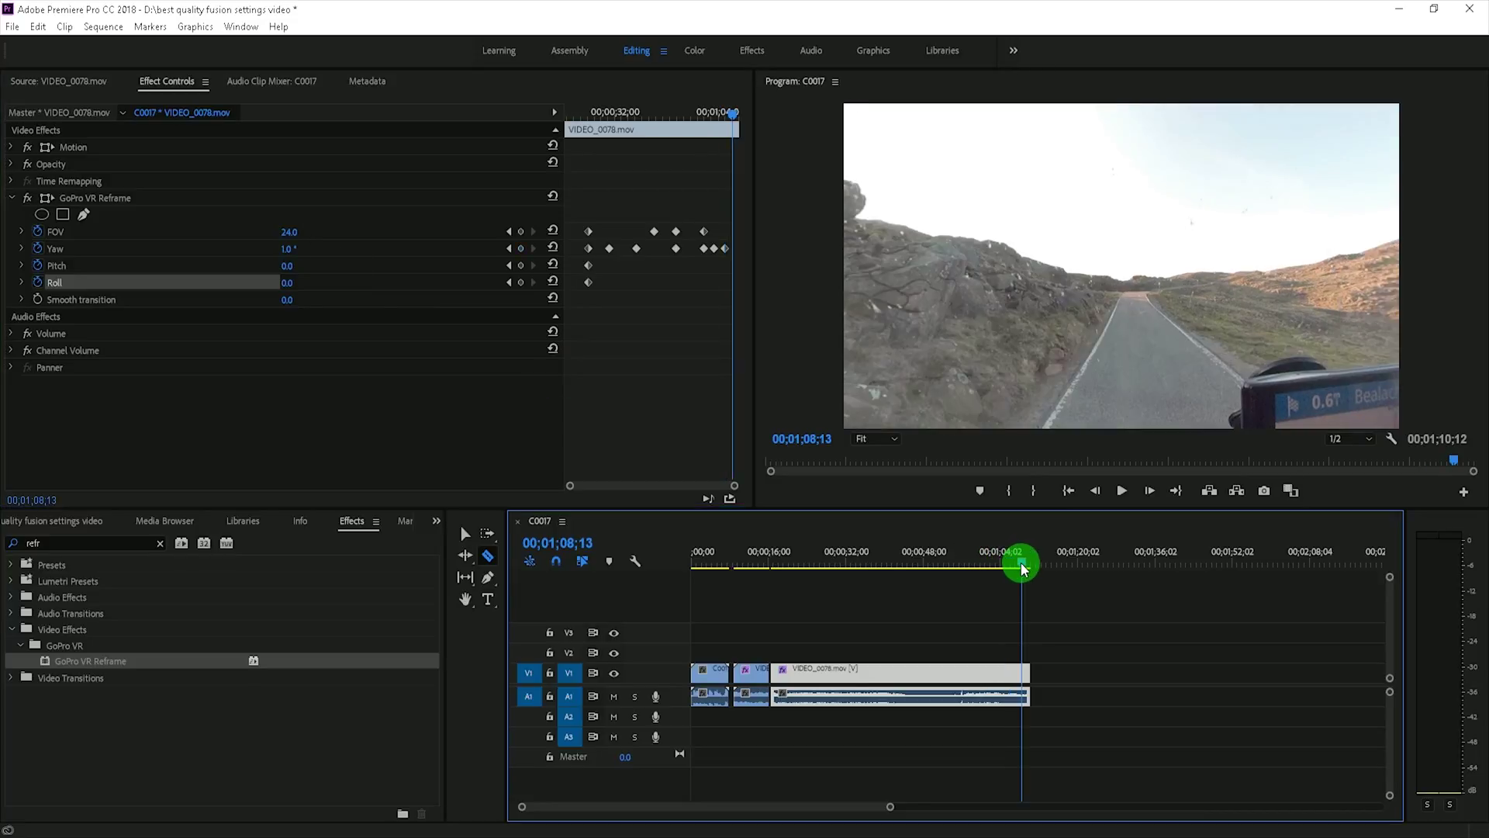
pyautogui.moveTo(781, 553); pyautogui.dragTo(770, 543)
pyautogui.click(1121, 492)
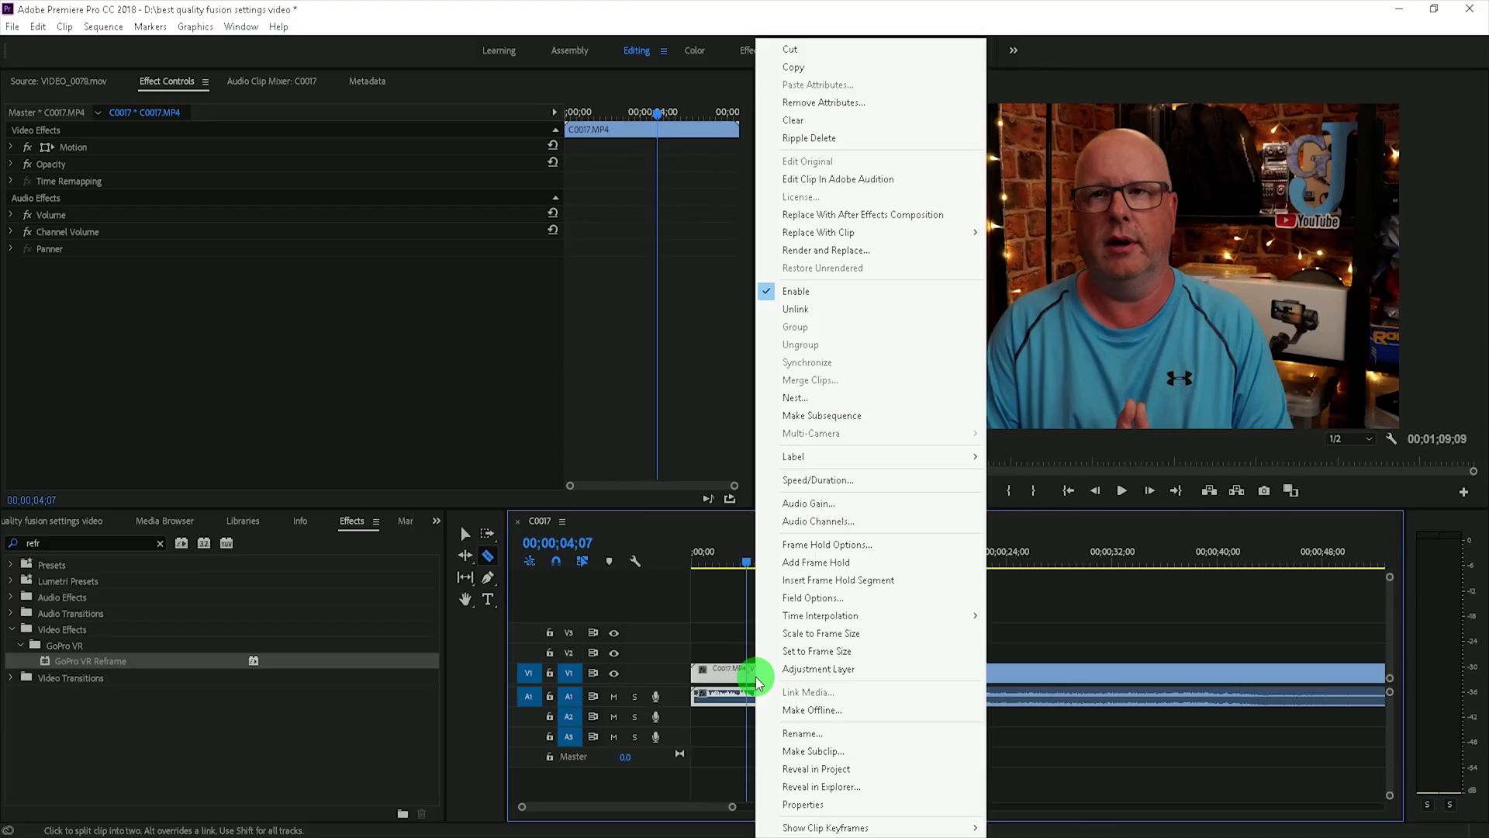
# Step: Ripple delete the C0017.MP4 clip from the timeline and return the playhead to the sequence start
pyautogui.click(797, 140)
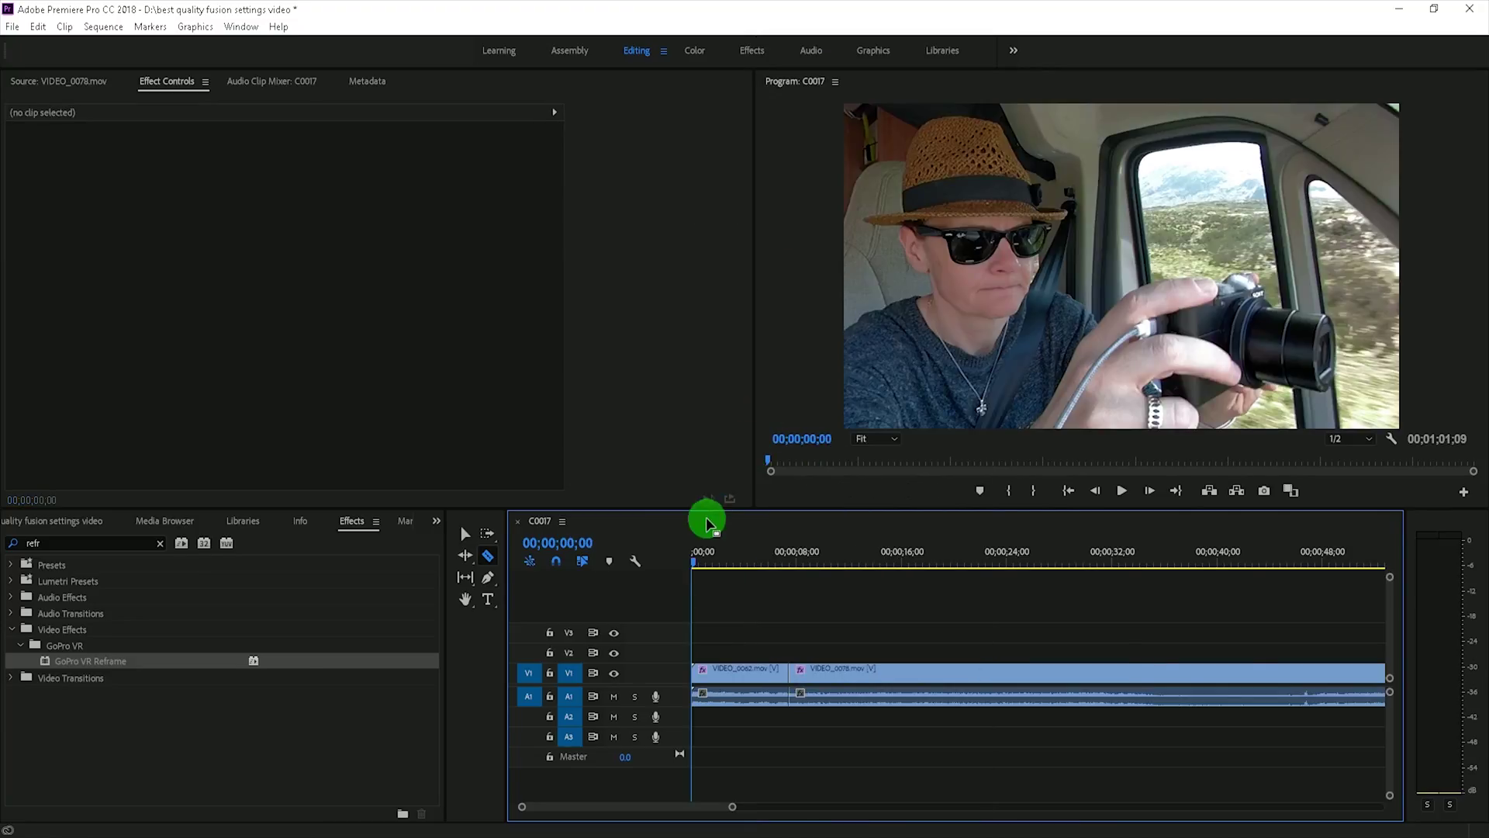
pyautogui.click(695, 563)
pyautogui.moveTo(695, 567)
pyautogui.mouseDown()
pyautogui.moveTo(900, 573)
pyautogui.moveTo(682, 588)
pyautogui.mouseUp()
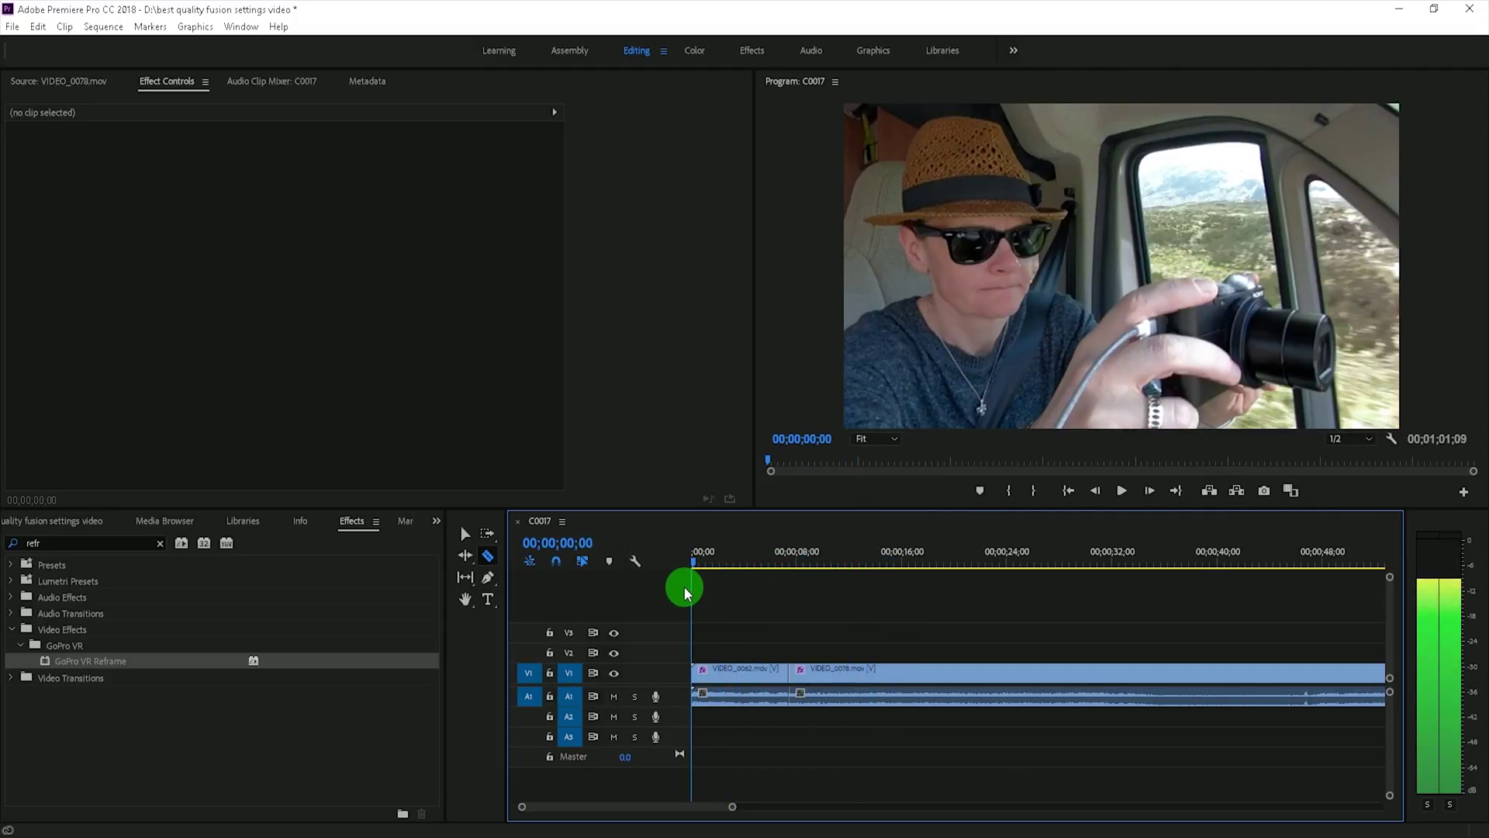
# Step: Open the media export settings for the C0017 sequence and set the source range to Entire Sequence
pyautogui.click(12, 26)
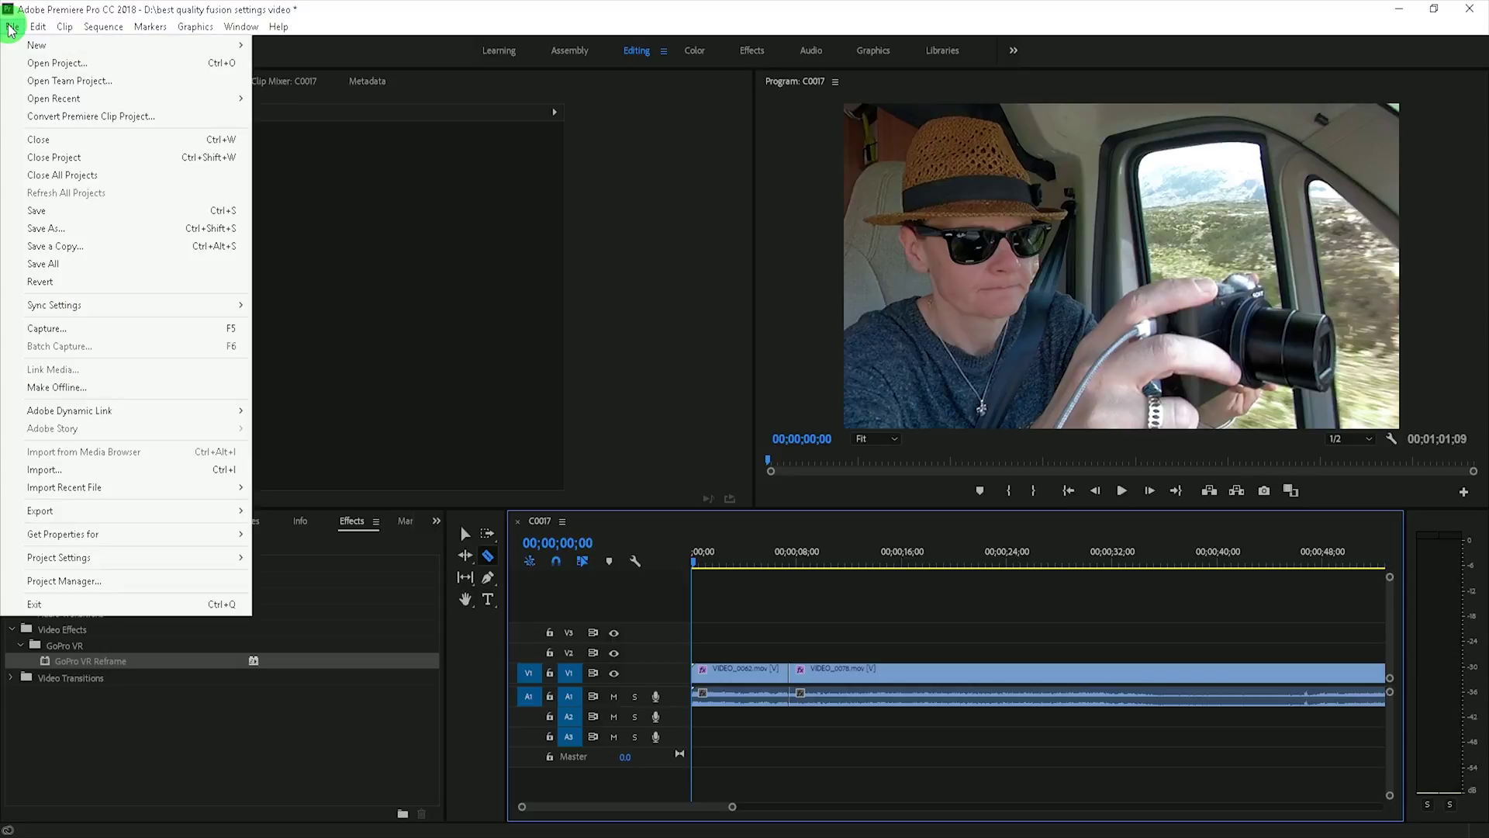
pyautogui.moveTo(62, 514)
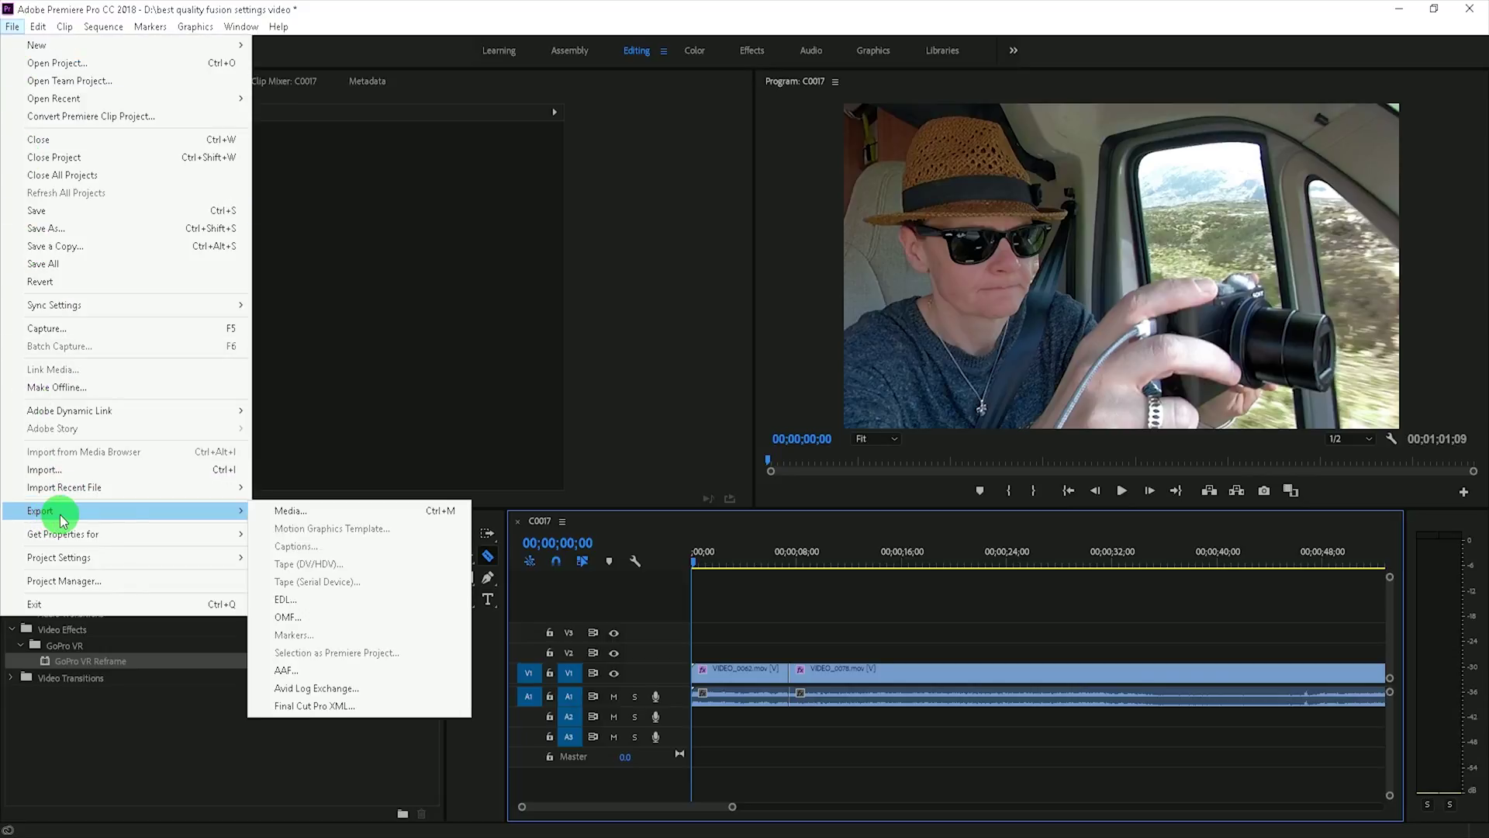
pyautogui.click(290, 514)
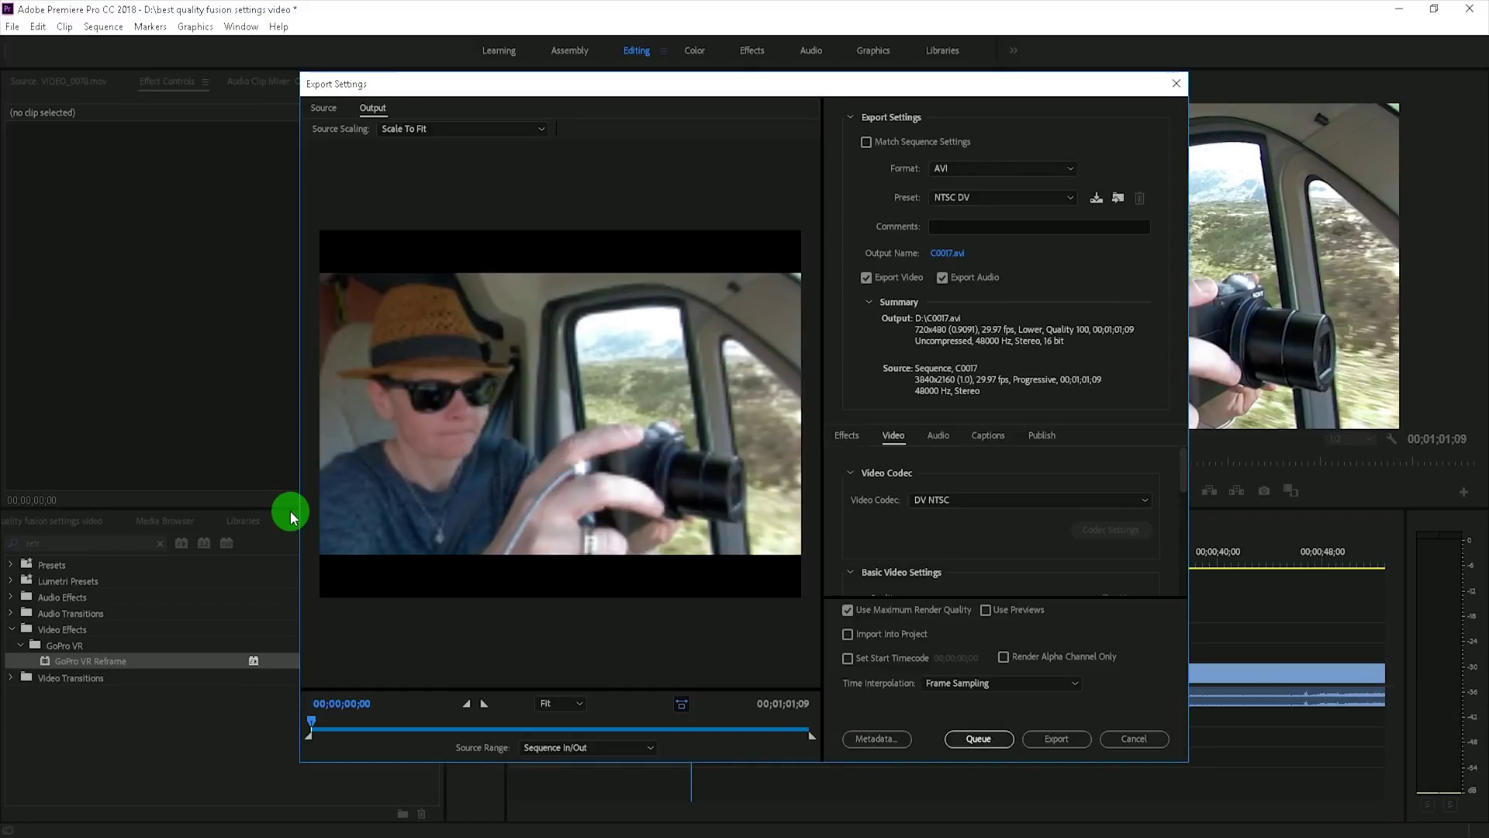
pyautogui.click(559, 747)
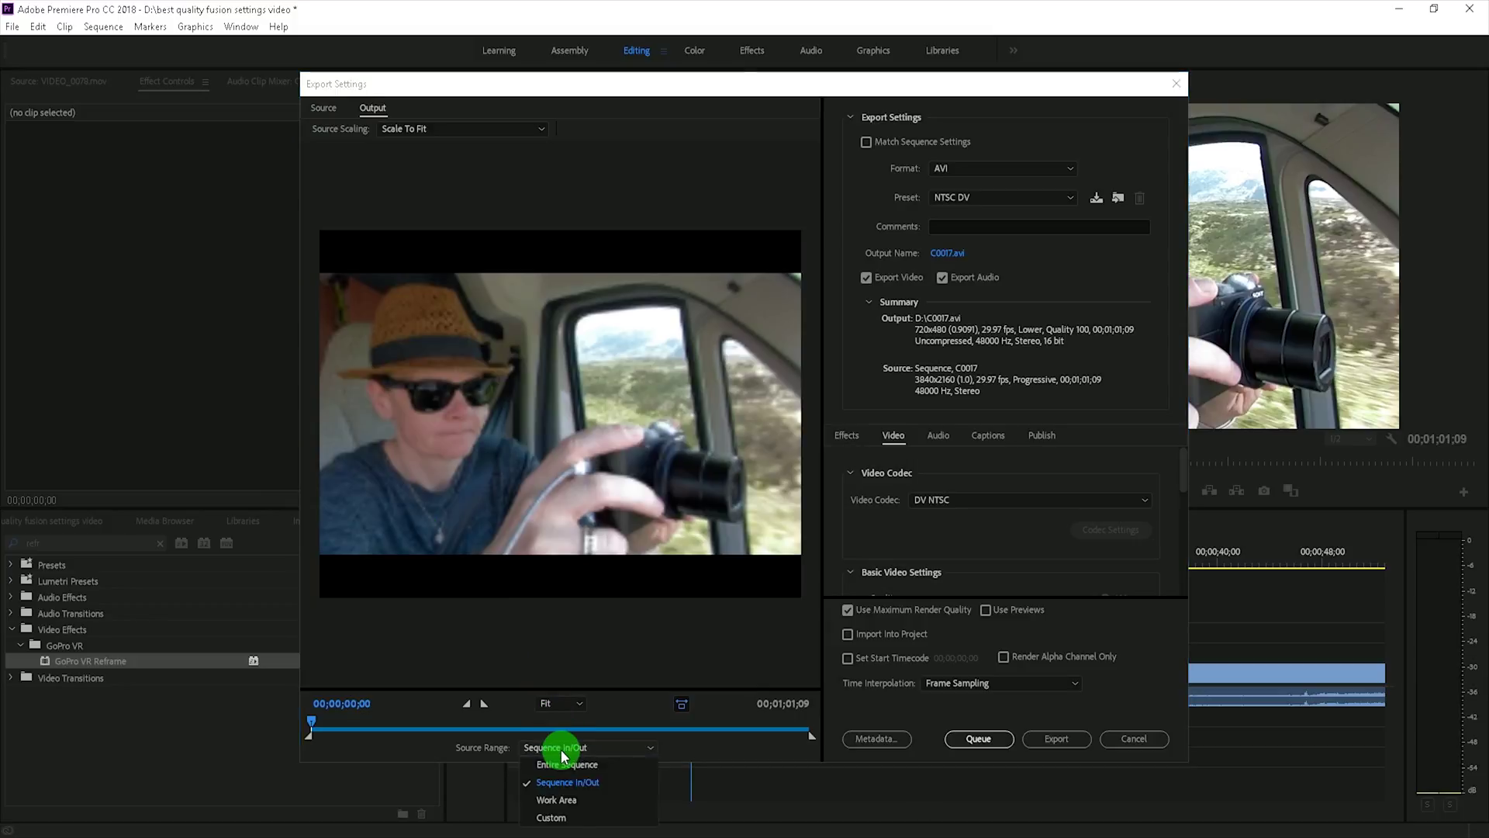
pyautogui.click(563, 765)
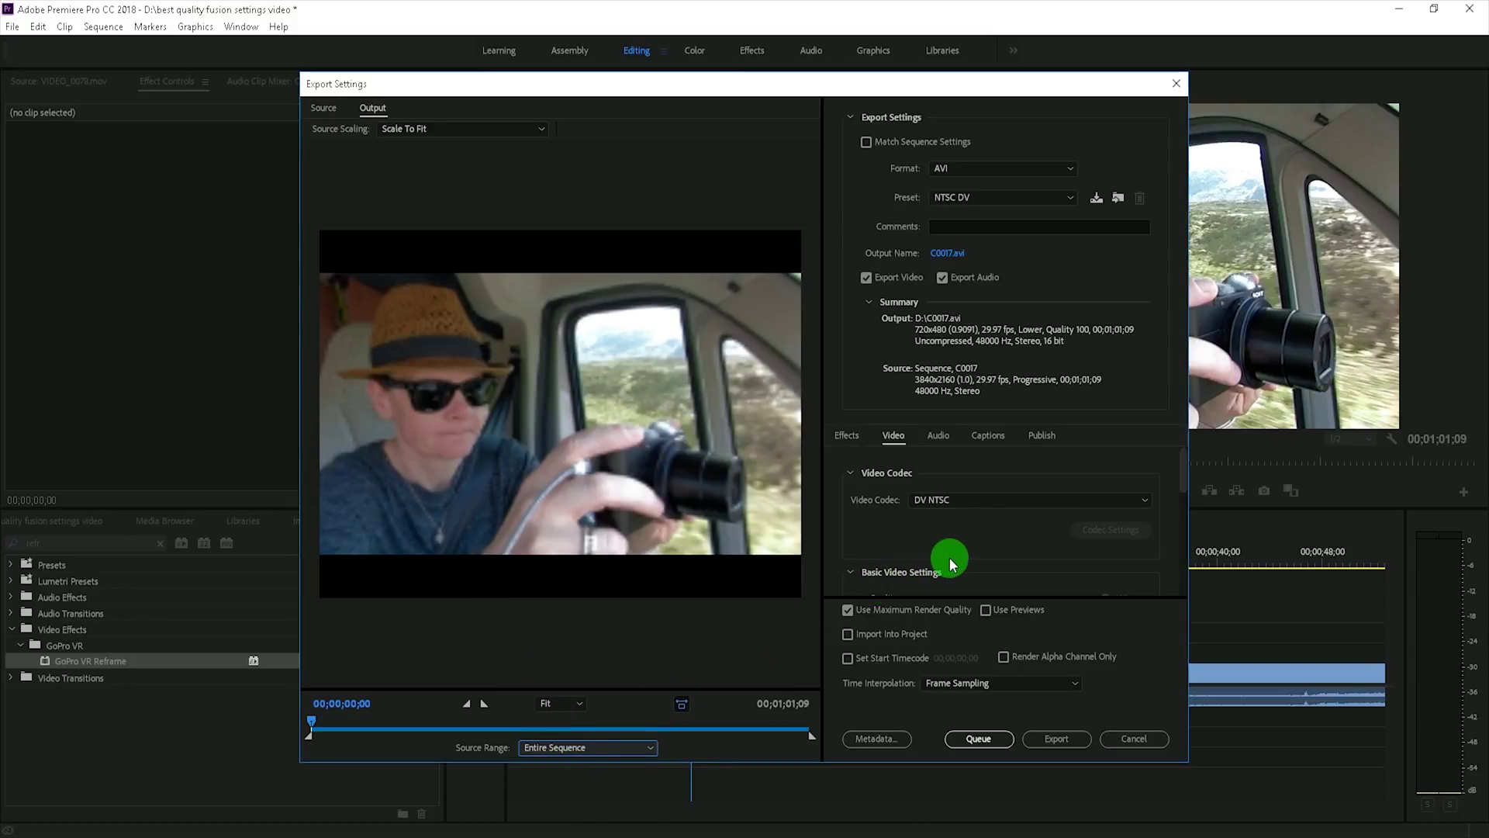
# Step: Name the output file 360 reframe demo on the D: drive and set the export format to H.264
pyautogui.click(947, 254)
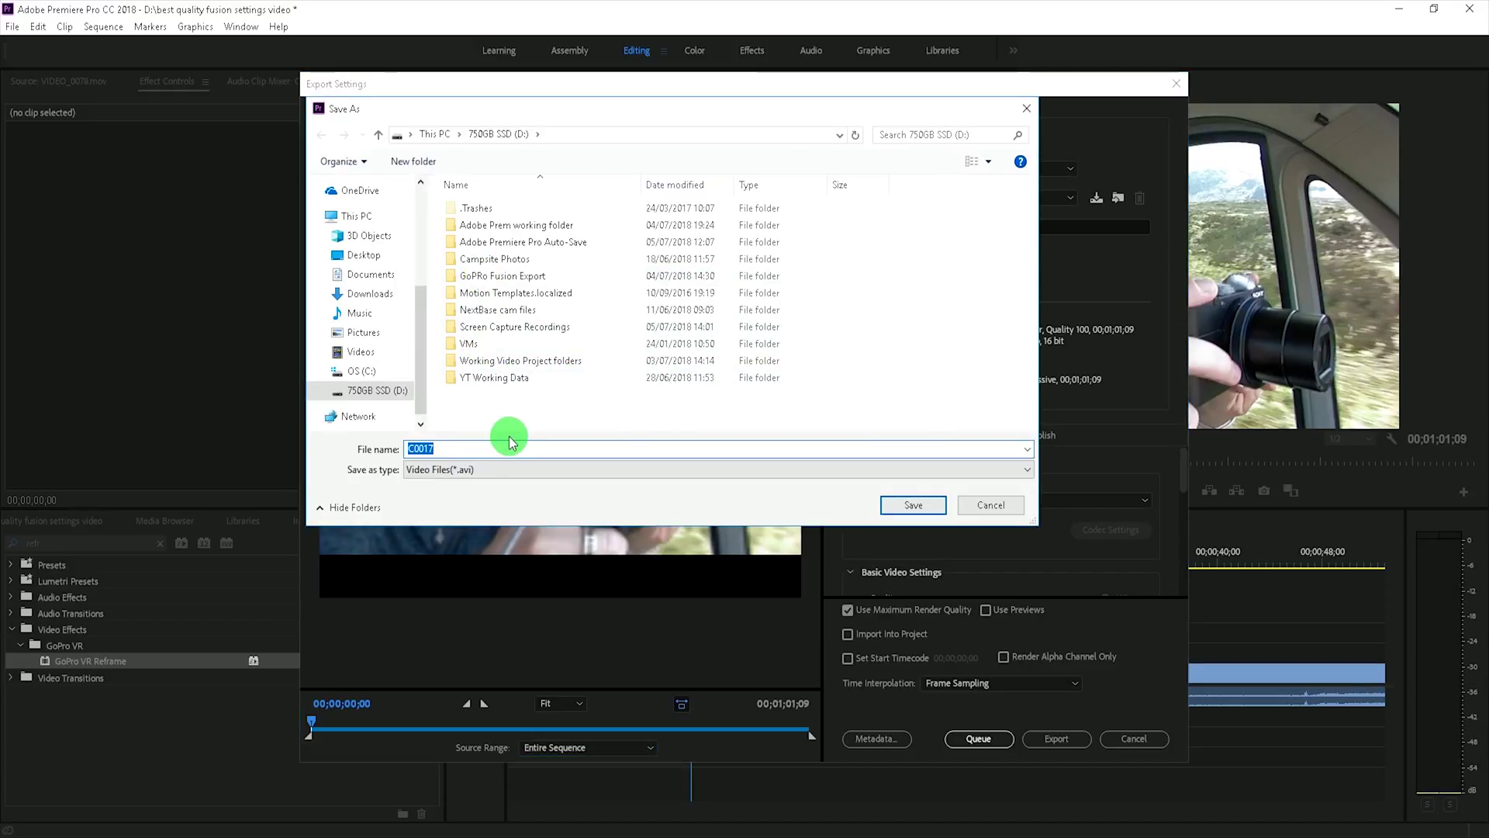
pyautogui.write('36')
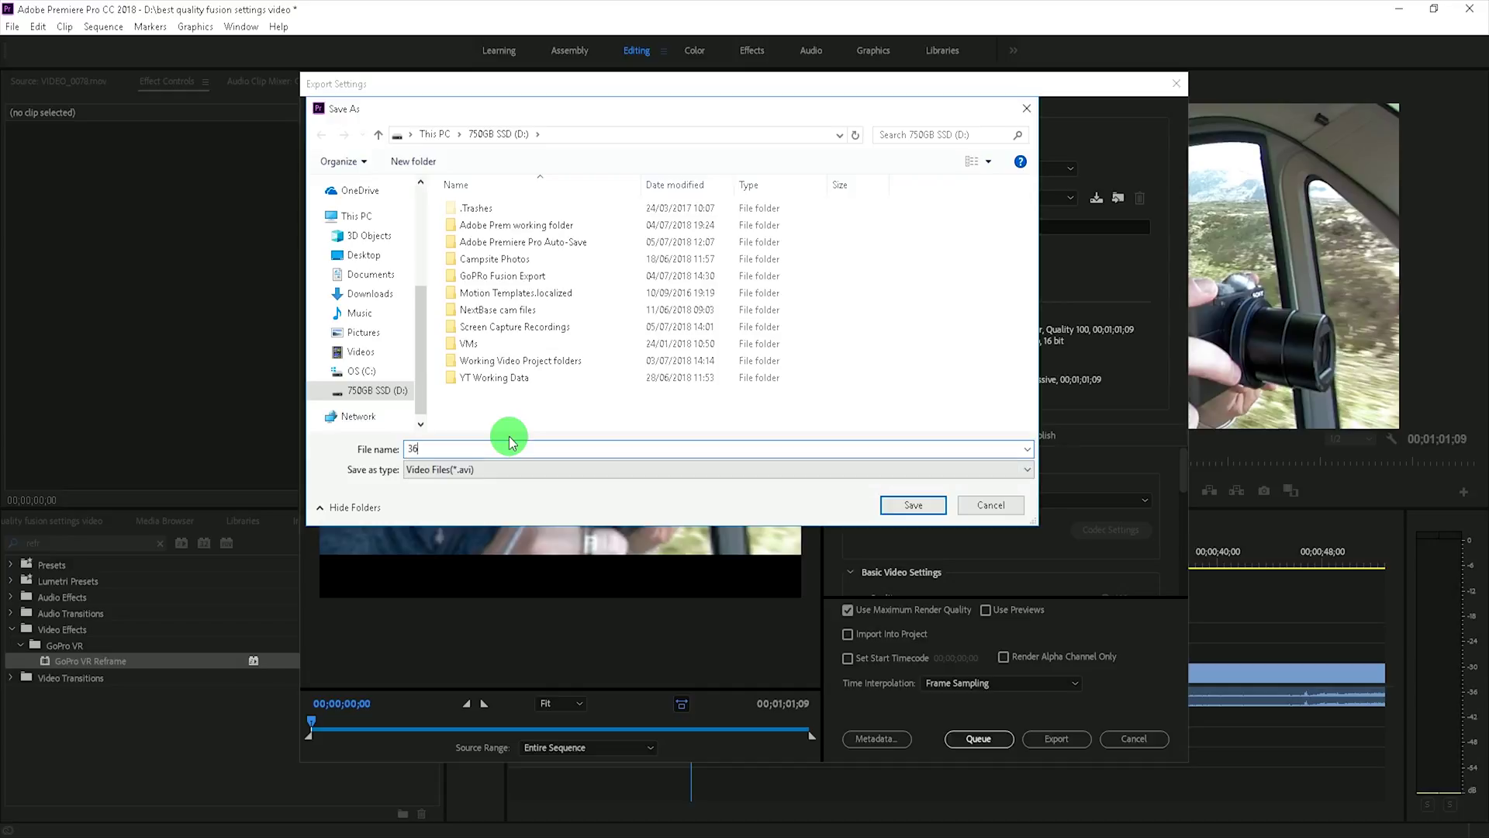
pyautogui.write('0 refra')
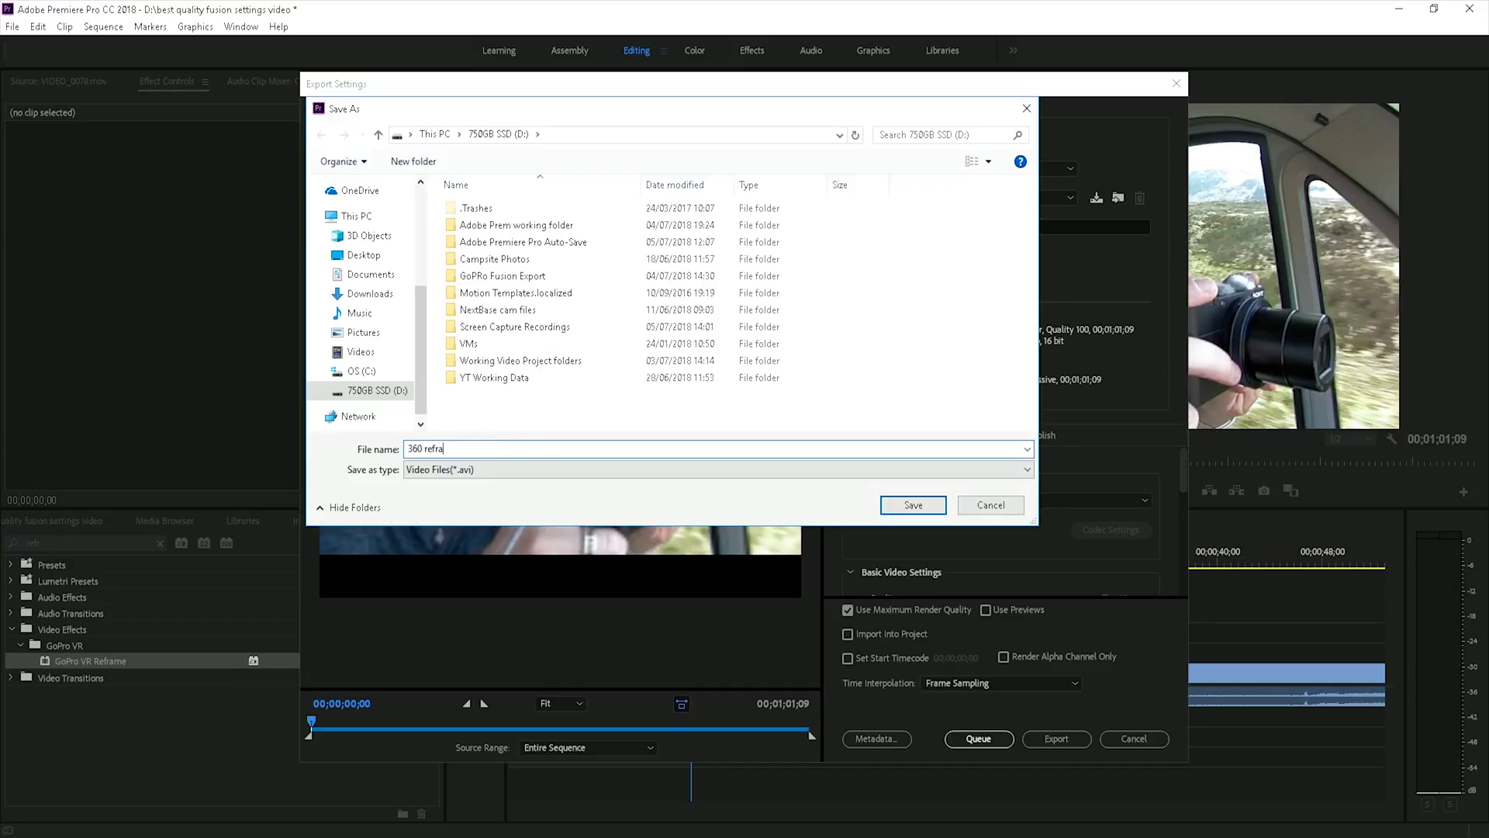
pyautogui.write('me demo')
pyautogui.press('Return')
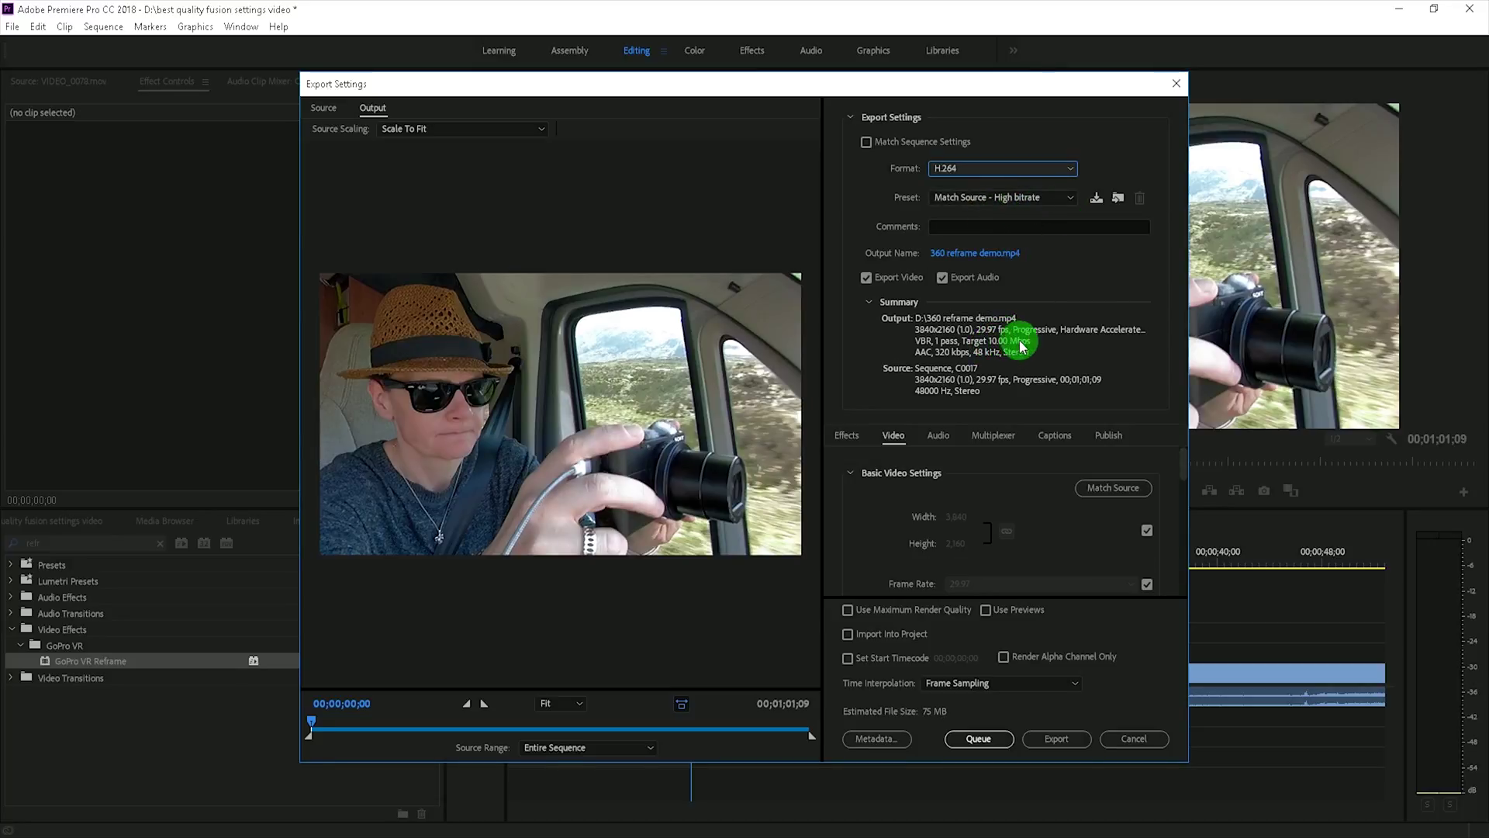
# Step: Apply the High Quality 2160p 4K preset and enable Use Maximum Render Quality
pyautogui.click(1072, 200)
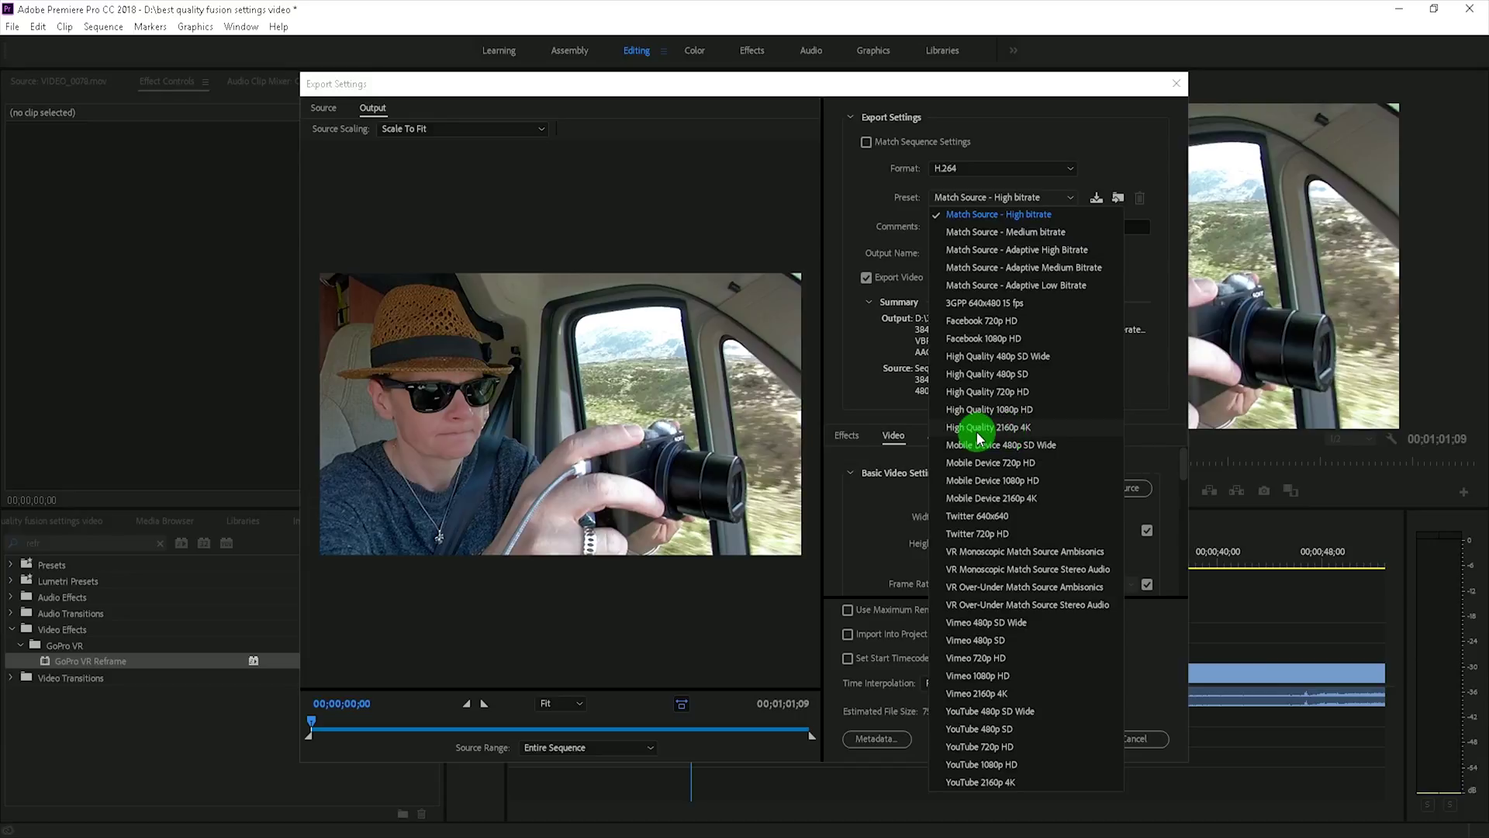
pyautogui.press('Escape')
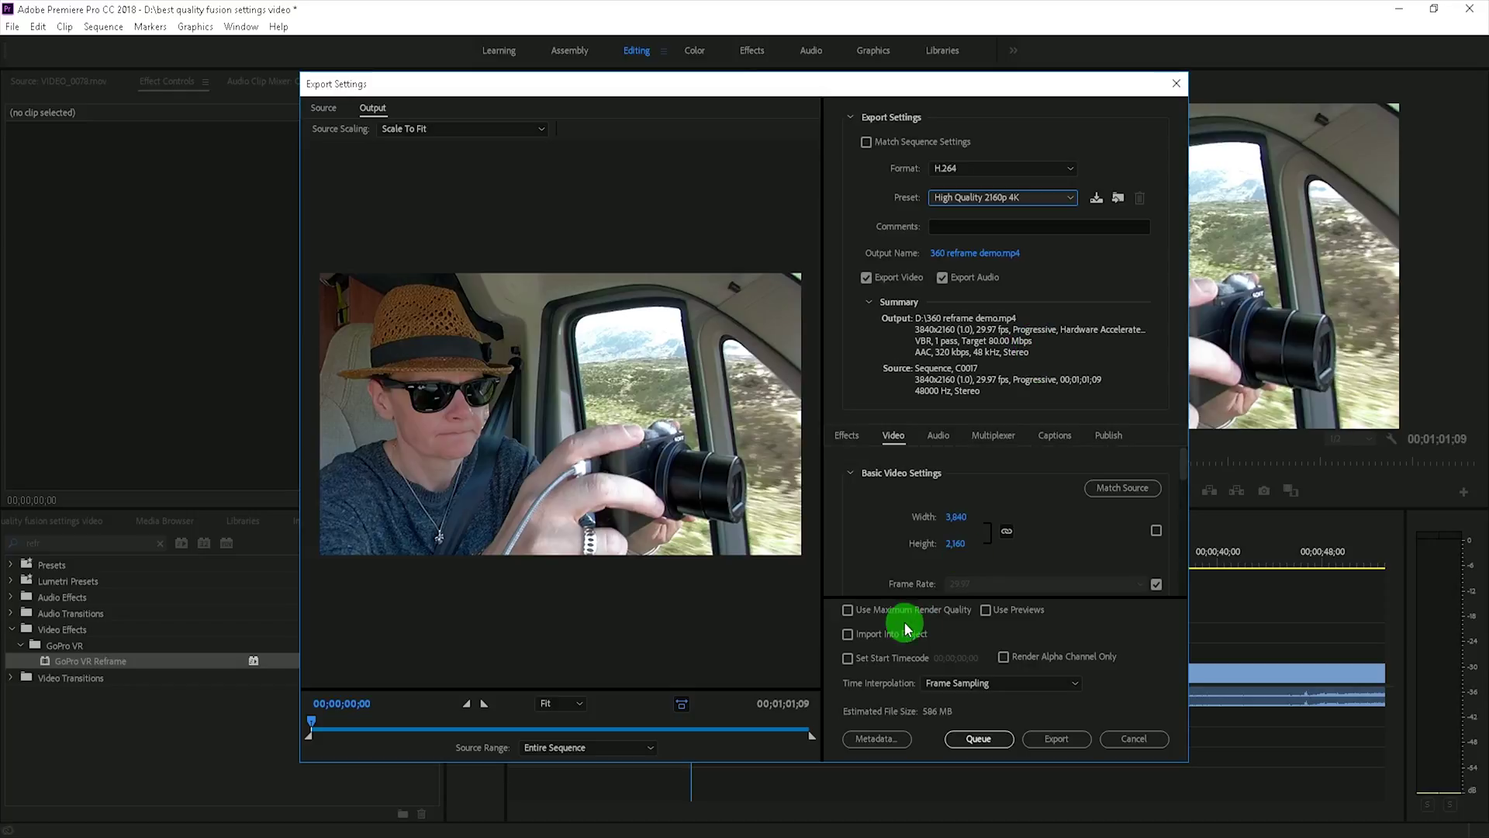
pyautogui.click(846, 612)
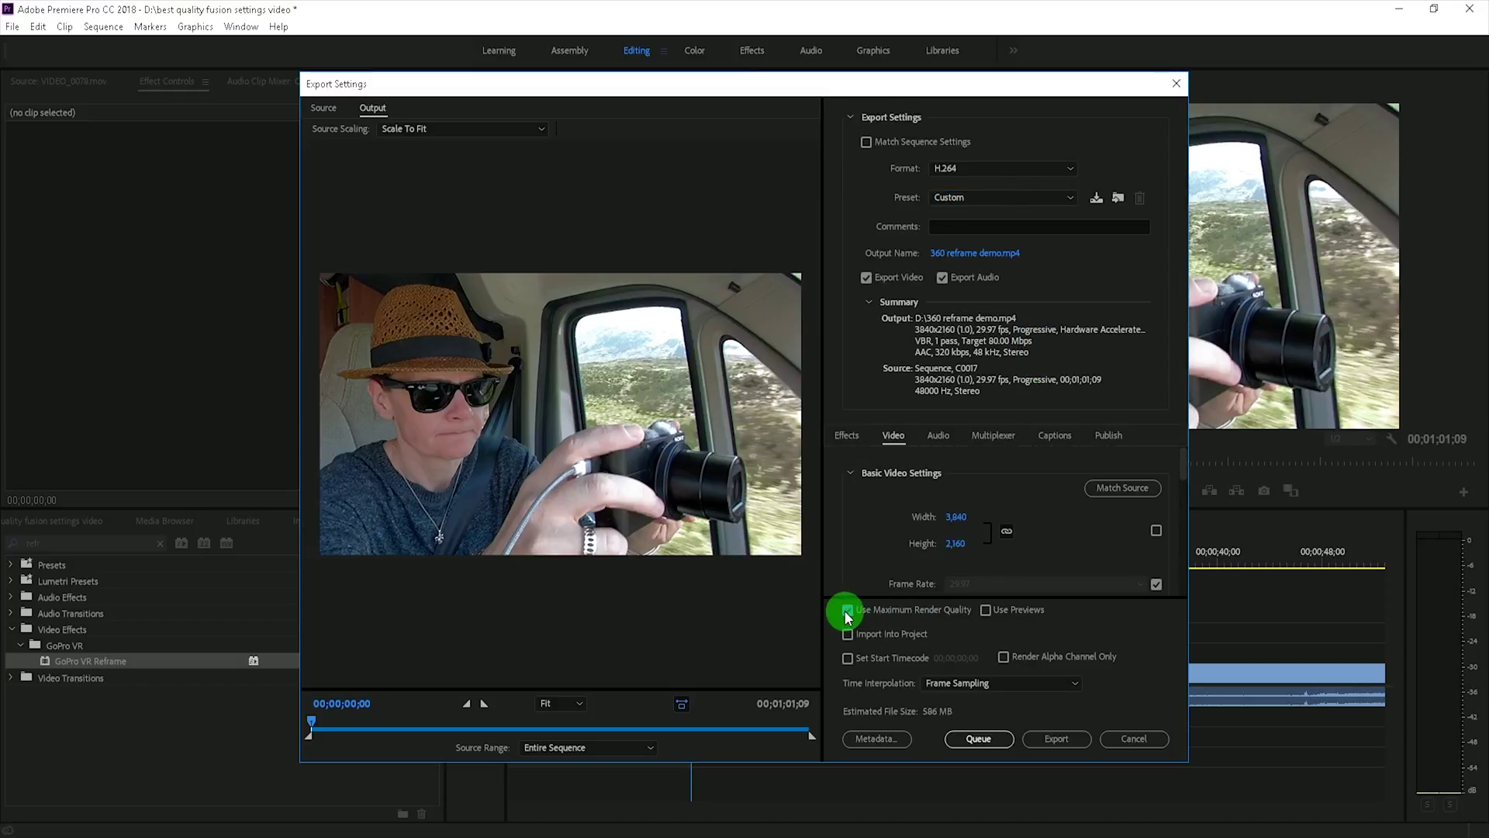
# Step: Review the remaining video encoding and bitrate settings, and start exporting the sequence
pyautogui.scroll(-1, 1045, 532)
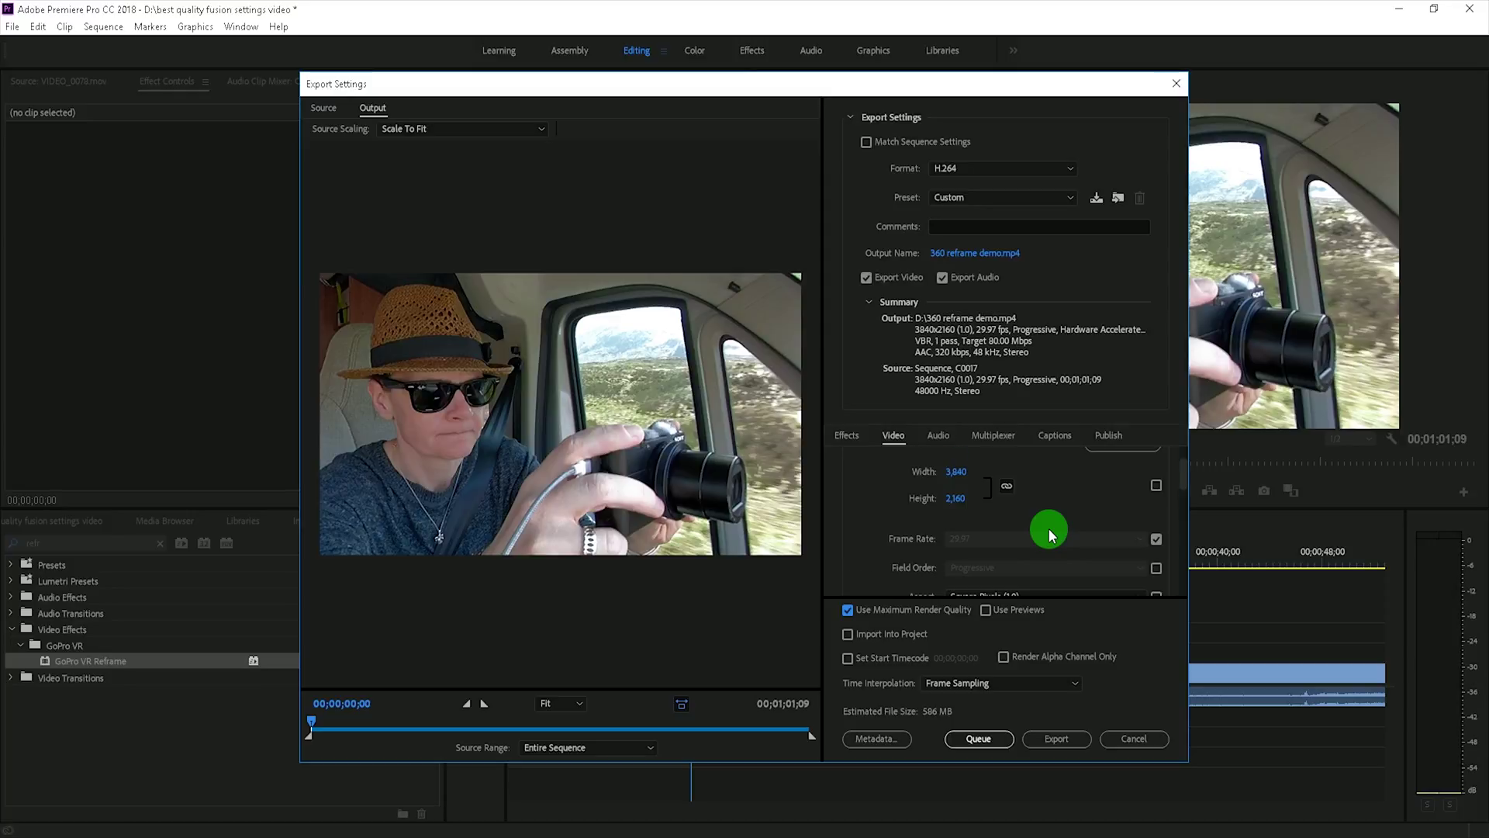
pyautogui.scroll(-2, 1052, 535)
pyautogui.scroll(-1, 1052, 535)
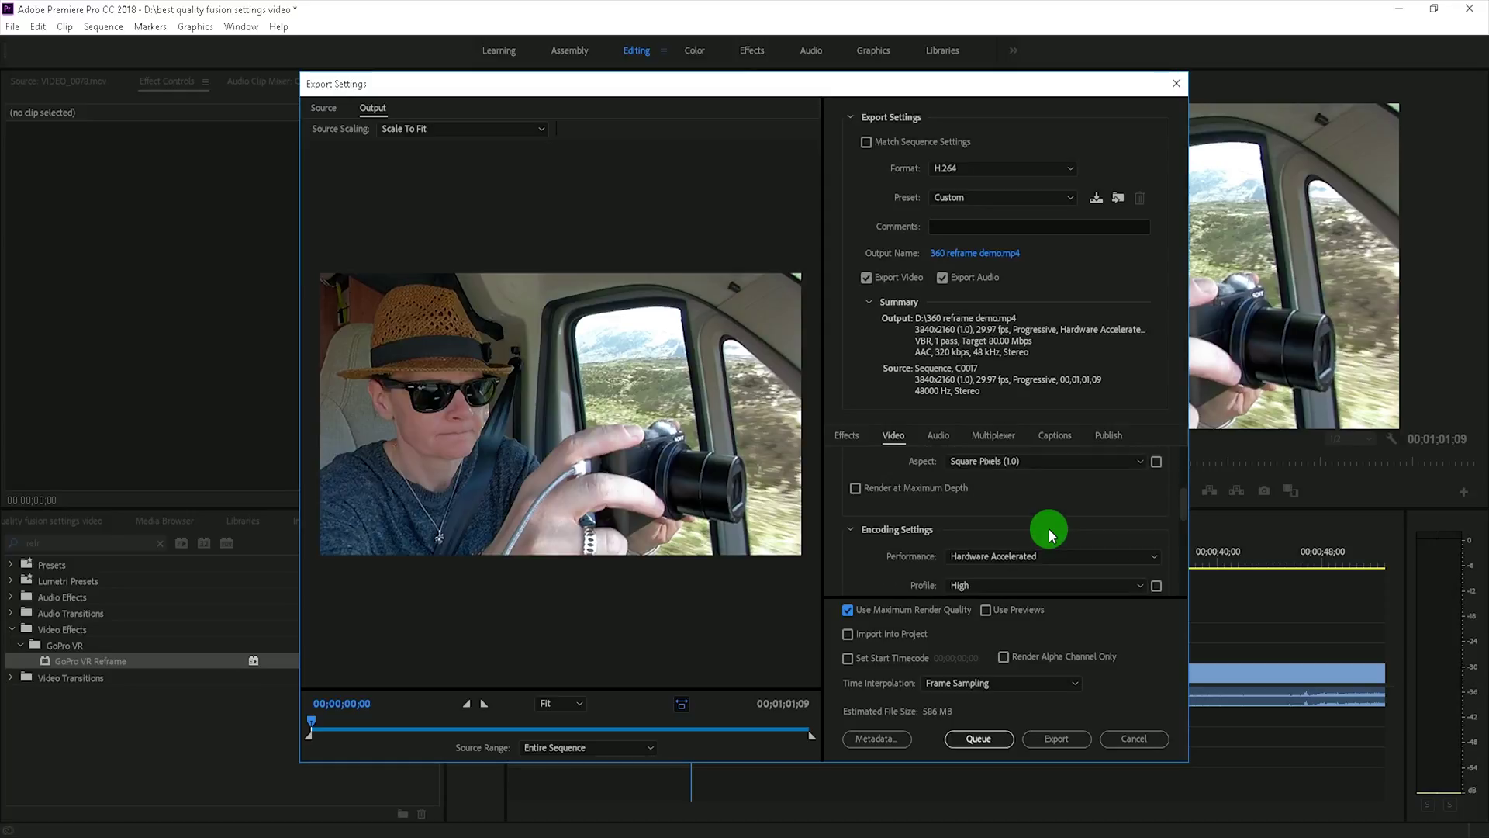
pyautogui.scroll(-4, 1047, 530)
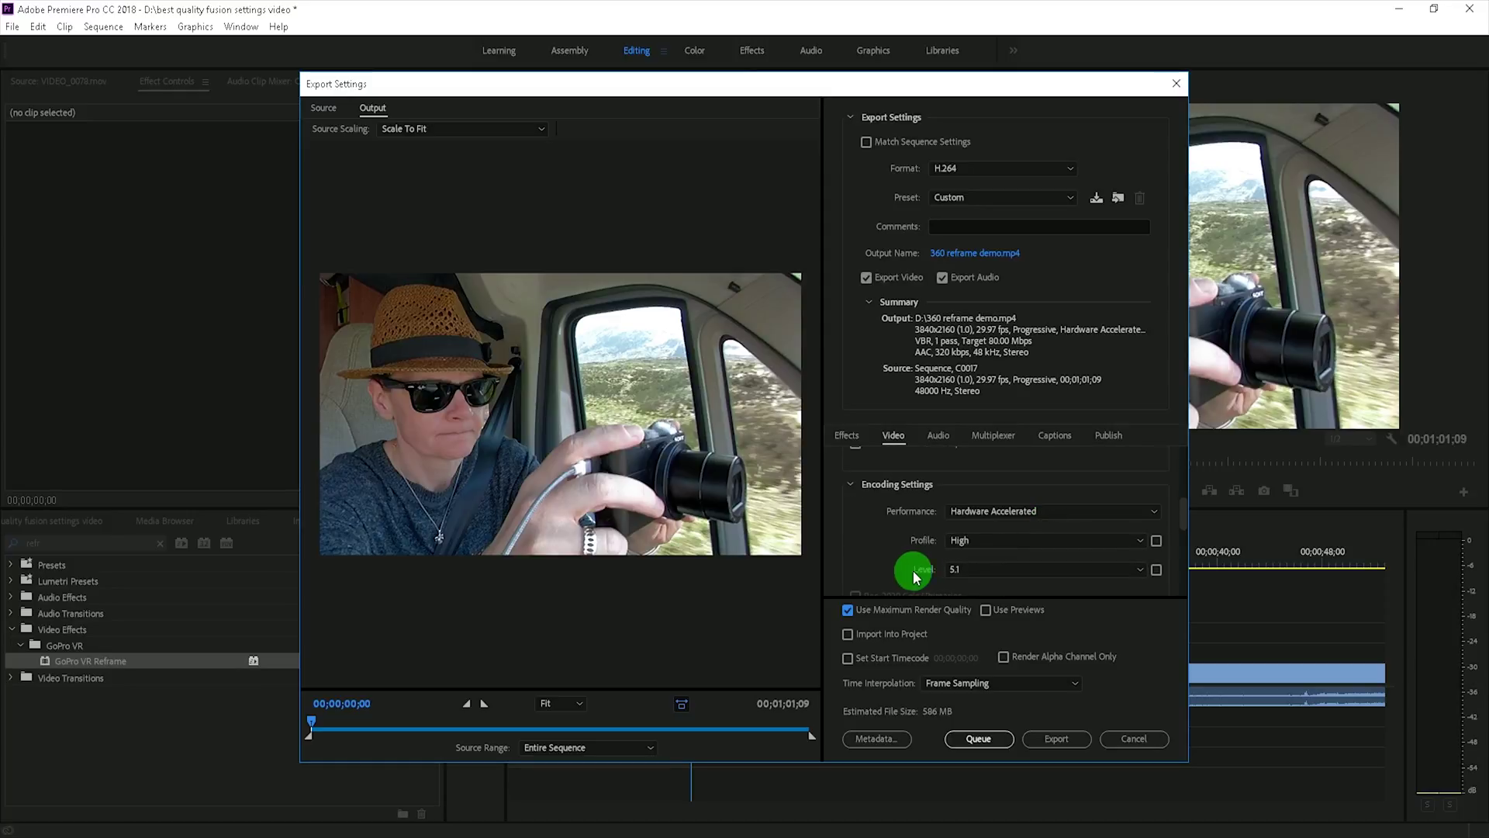
pyautogui.scroll(-2, 889, 564)
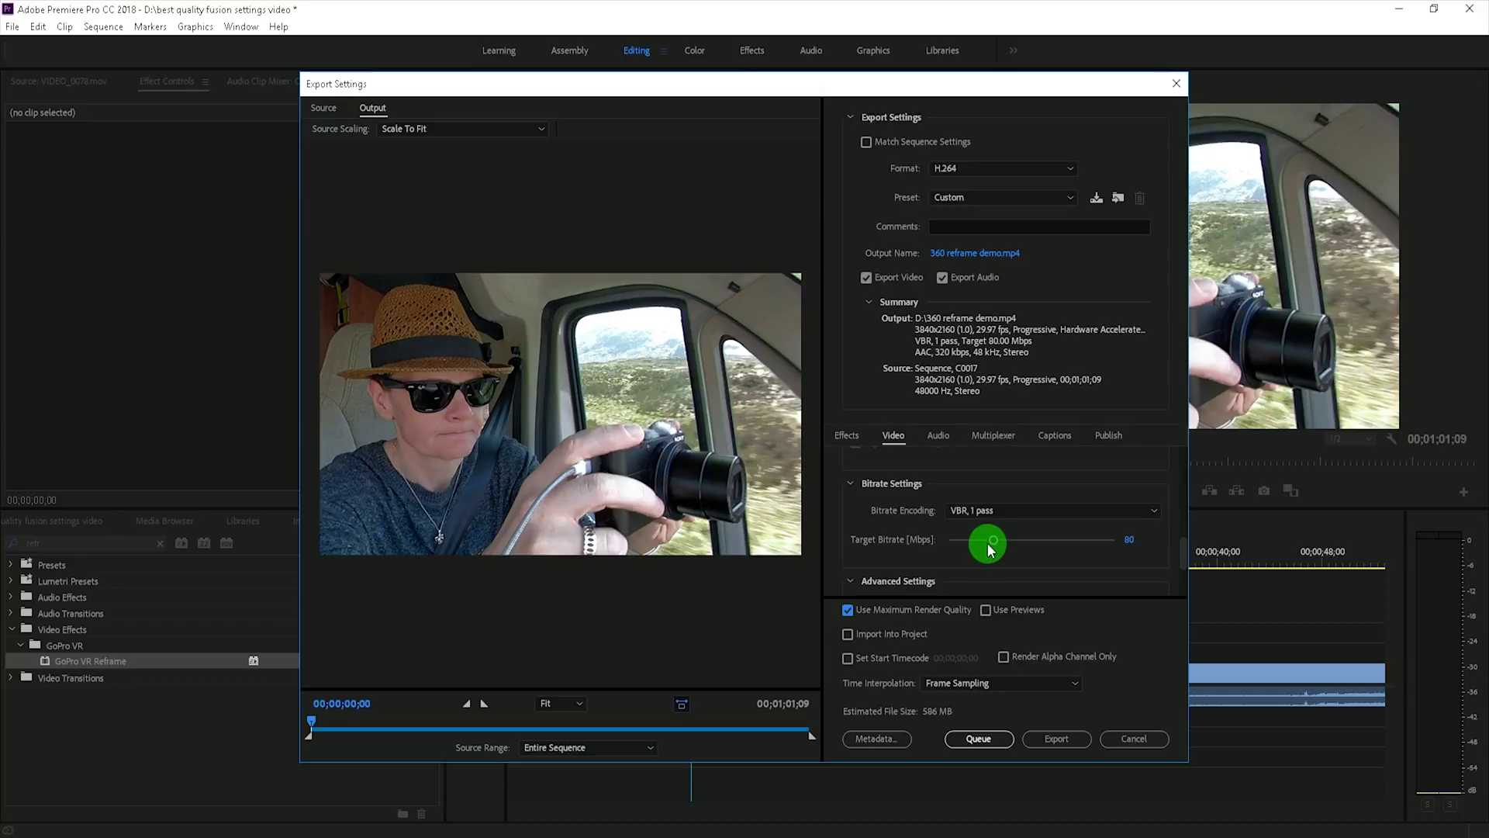
pyautogui.scroll(-2, 1146, 547)
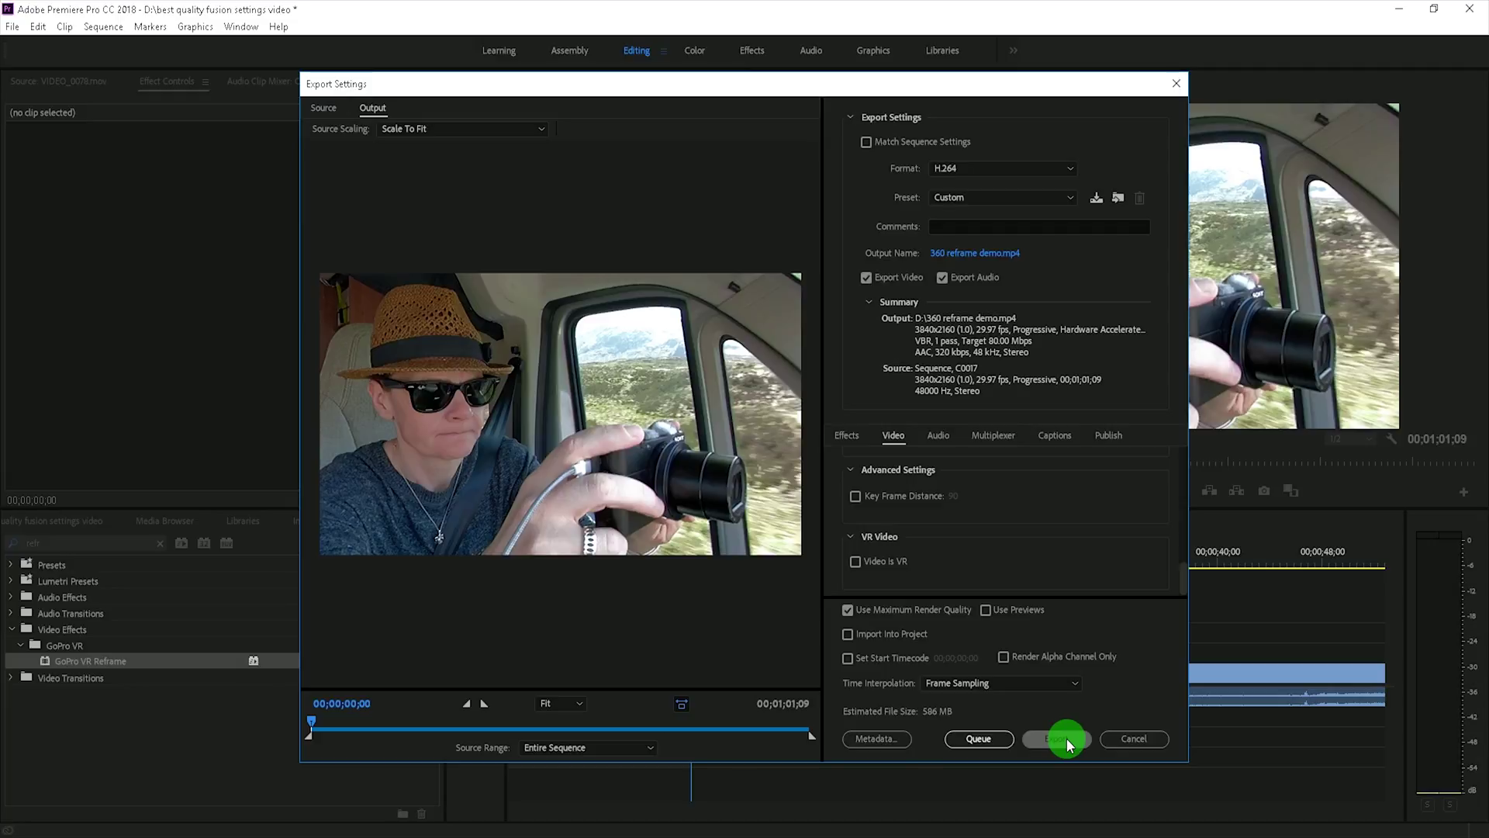
pyautogui.click(1067, 737)
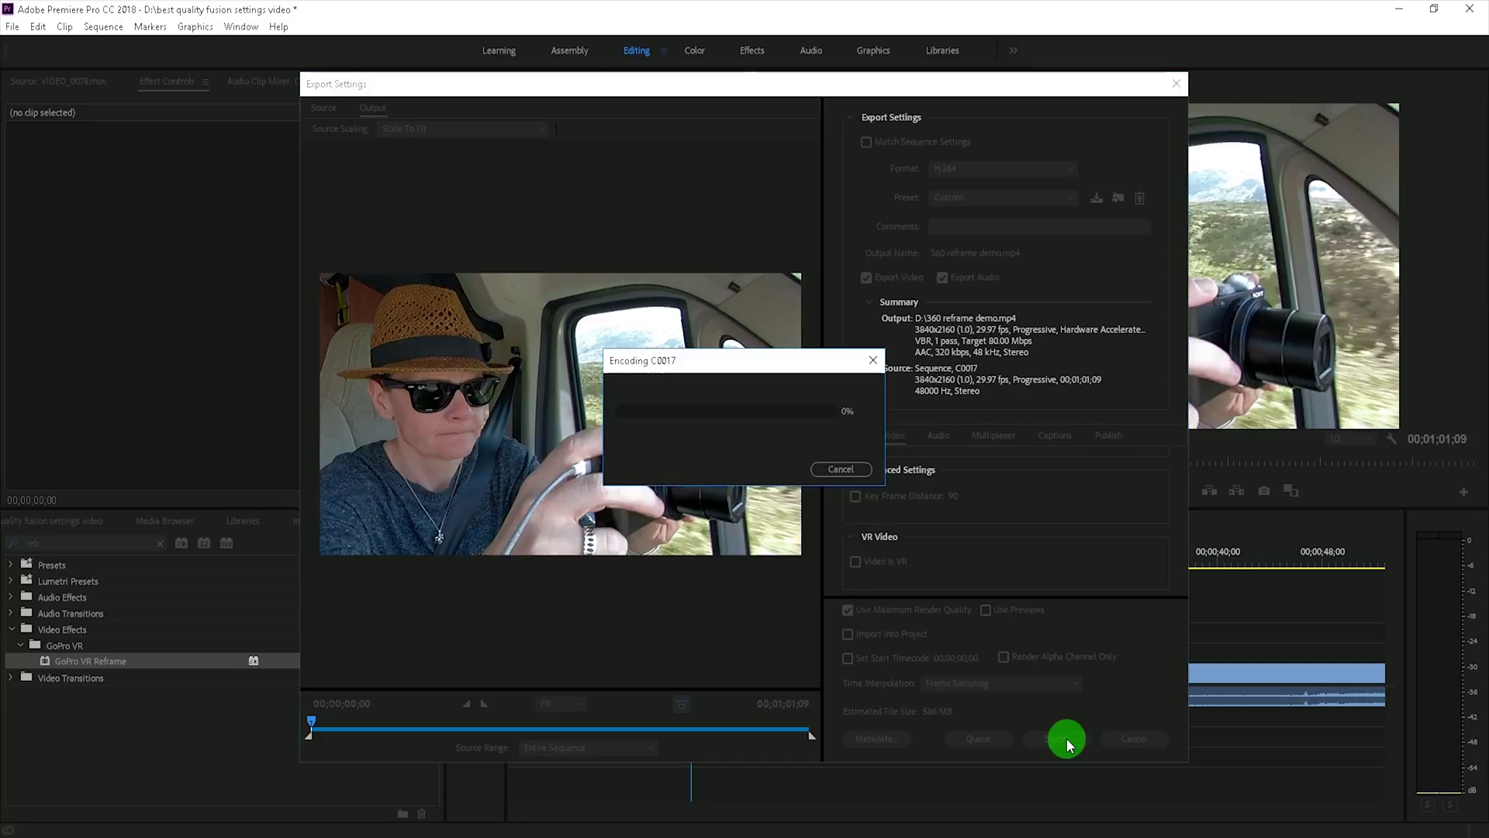